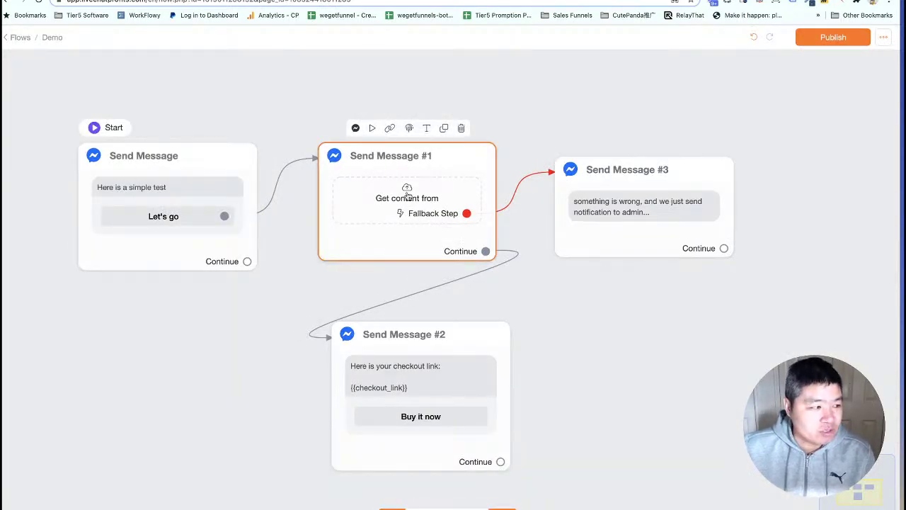
# Open the External Request of Send Message #1, which posts checkout data to Panda Checkout.
pyautogui.click(408, 195)
pyautogui.click(784, 177)
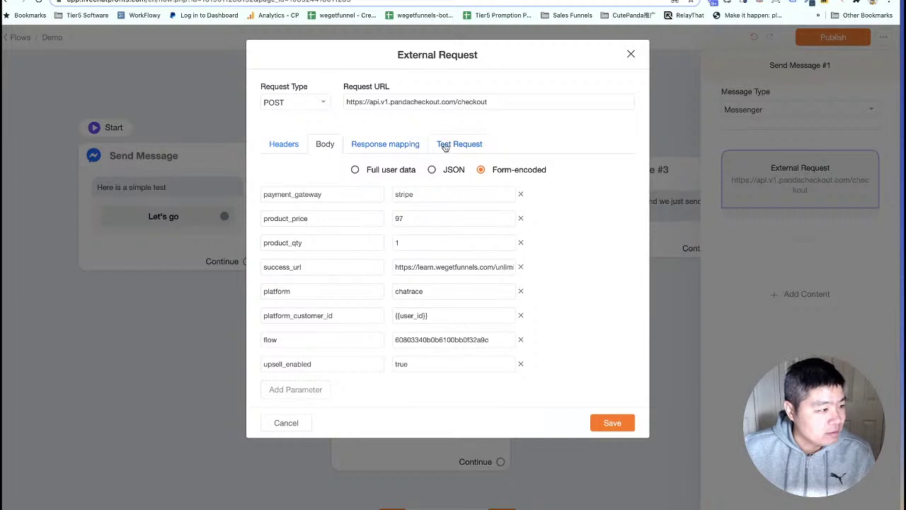
# Test the checkout request and copy the order_number key from the response.
pyautogui.click(460, 145)
pyautogui.click(390, 146)
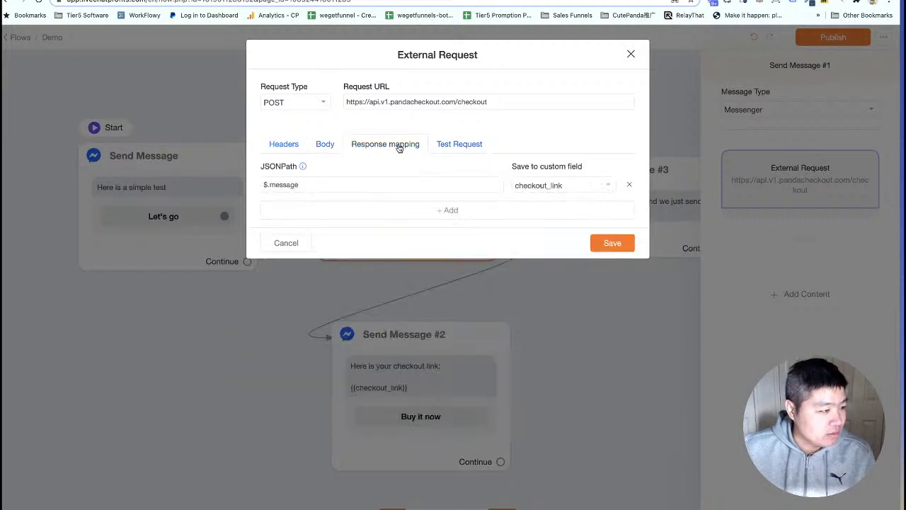
pyautogui.click(456, 145)
pyautogui.click(446, 171)
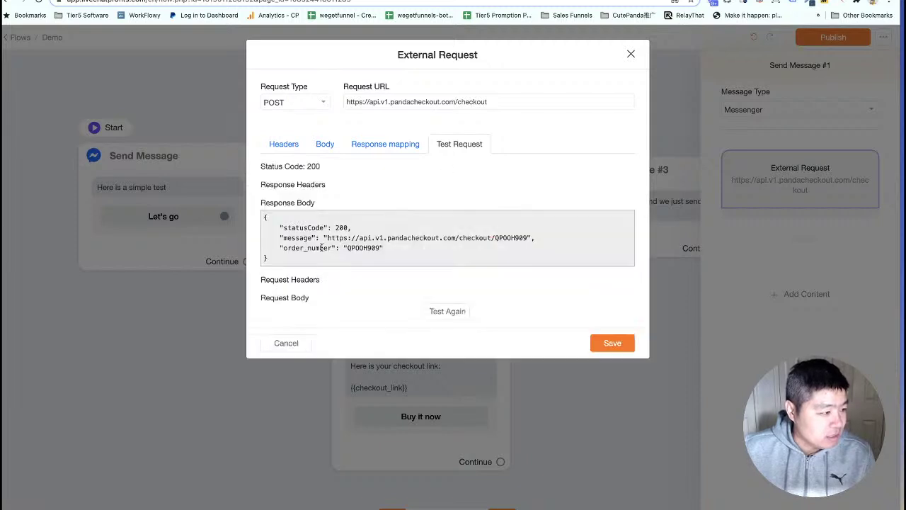
pyautogui.moveTo(284, 247); pyautogui.dragTo(333, 248)
pyautogui.rightClick(308, 247)
pyautogui.click(327, 267)
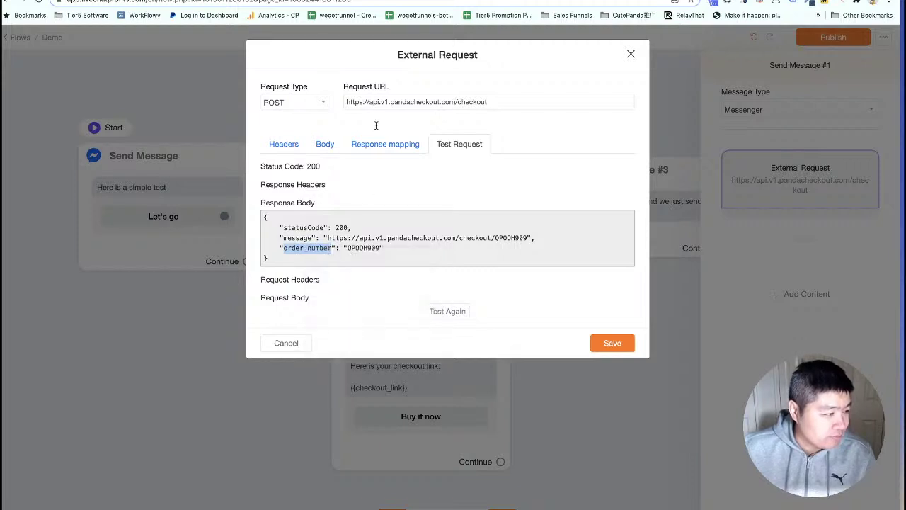
# Add a response mapping $.order_number → order_number custom field and save the request.
pyautogui.click(385, 145)
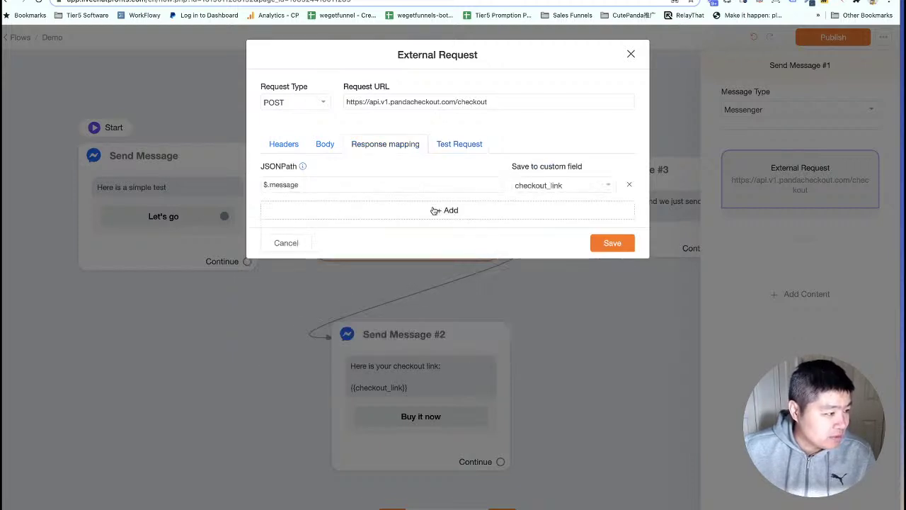
pyautogui.click(435, 210)
pyautogui.click(309, 208)
pyautogui.write('$')
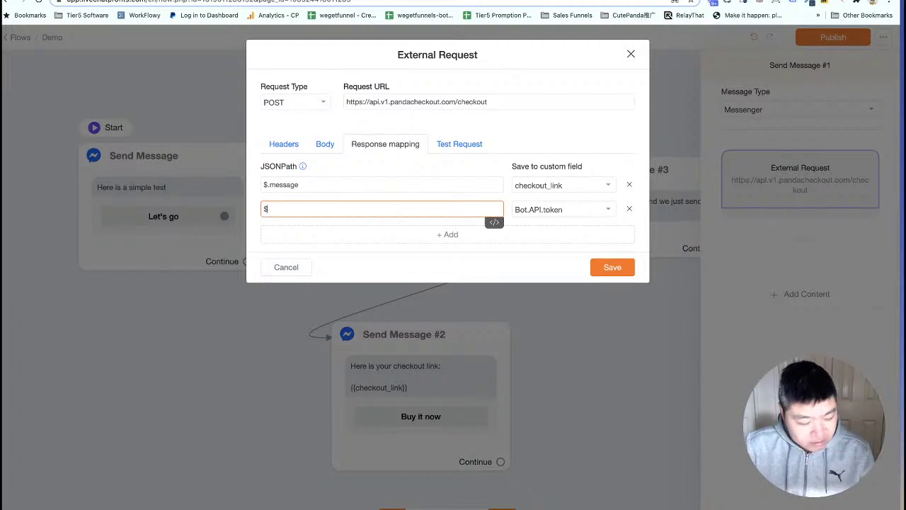
pyautogui.write('.order_number')
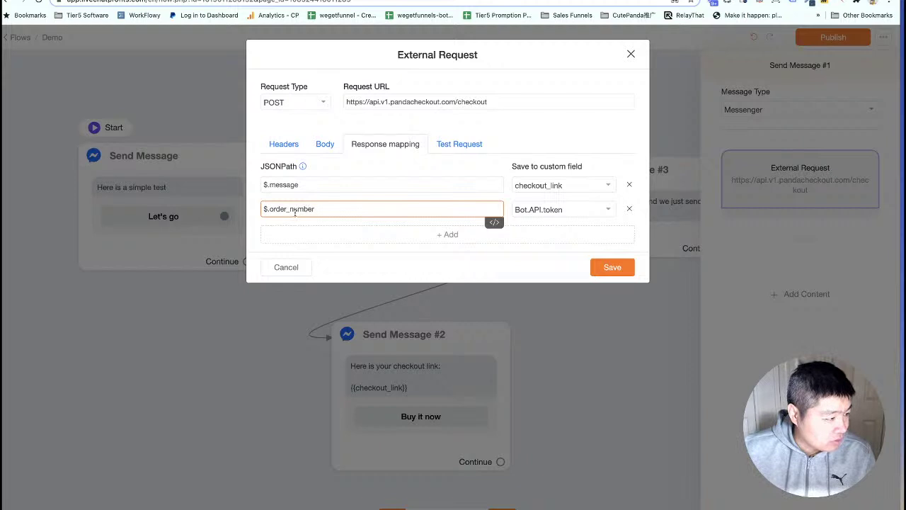
pyautogui.click(535, 211)
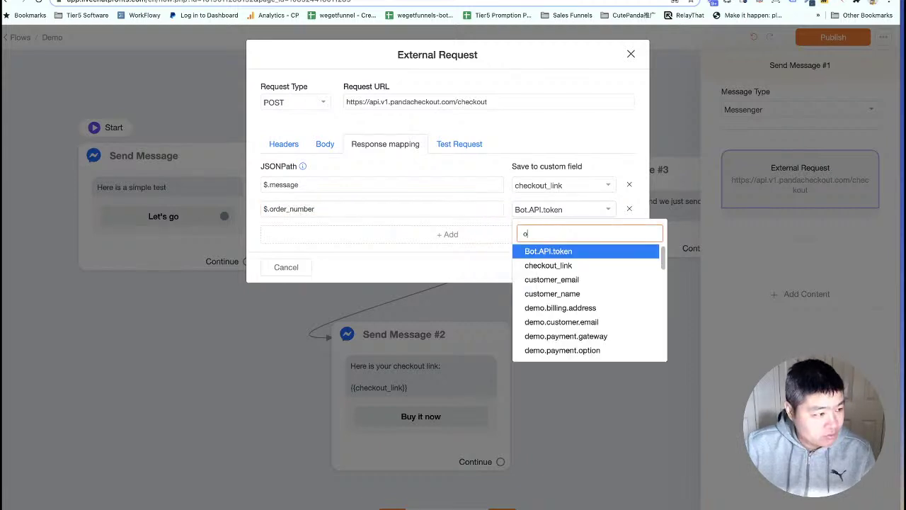
pyautogui.write('order')
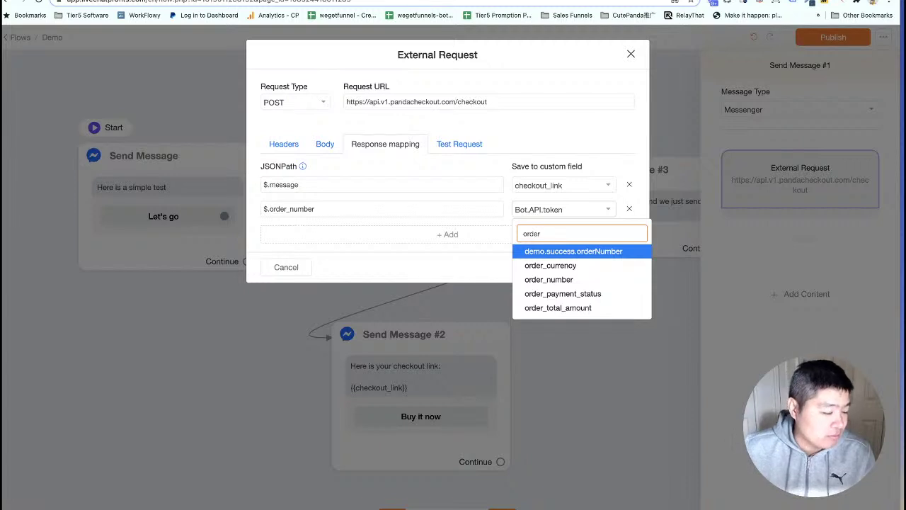
pyautogui.click(560, 280)
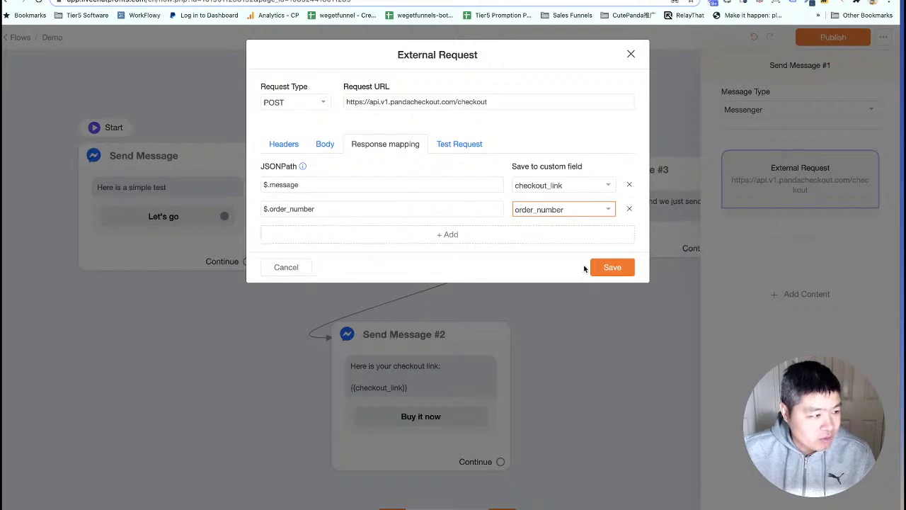
pyautogui.click(606, 272)
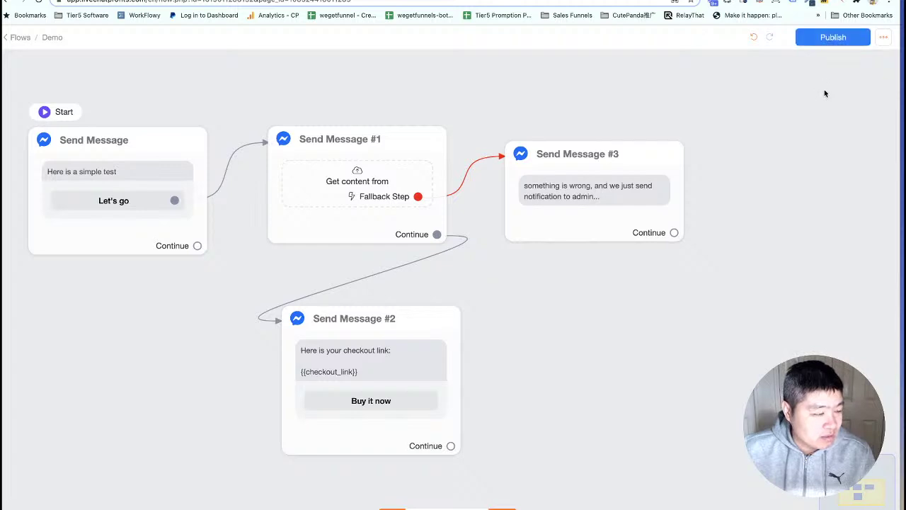
# Publish the Chatrace flow, then open Panda Checkout's Payment success DEMO flow for editing.
pyautogui.click(838, 40)
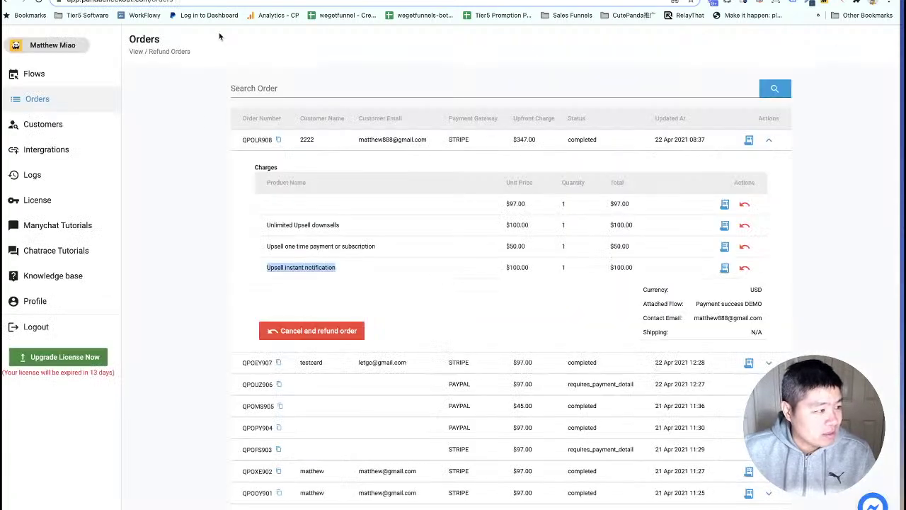
pyautogui.click(44, 83)
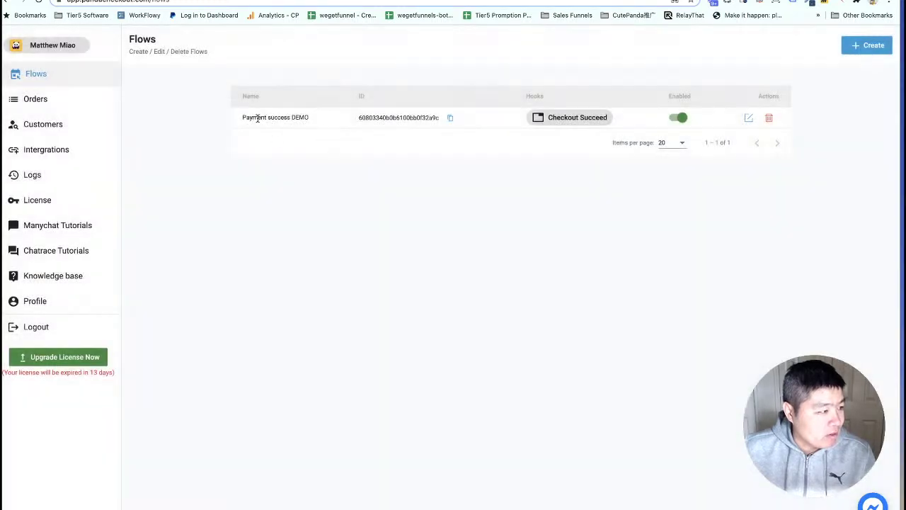
pyautogui.click(747, 118)
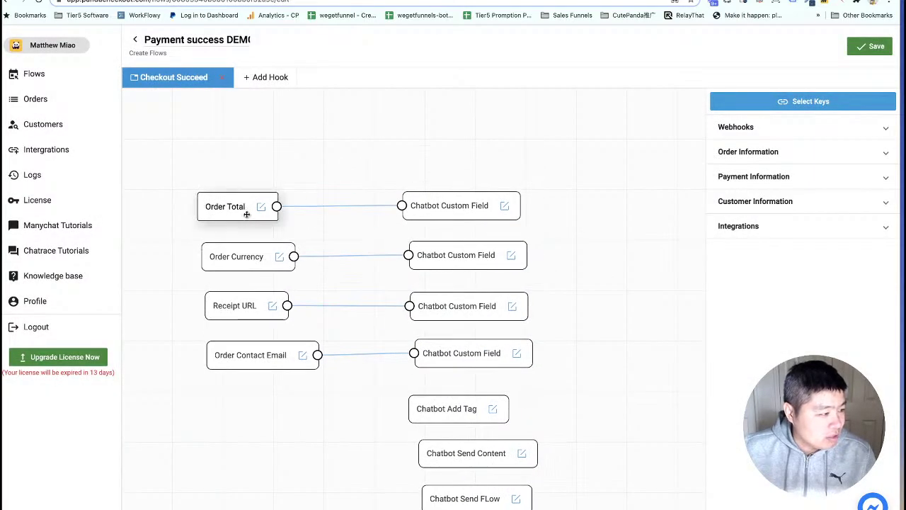
# Add an Order Number node and a Chatbot Custom Field node, and connect them.
pyautogui.click(754, 153)
pyautogui.moveTo(749, 190); pyautogui.dragTo(258, 151)
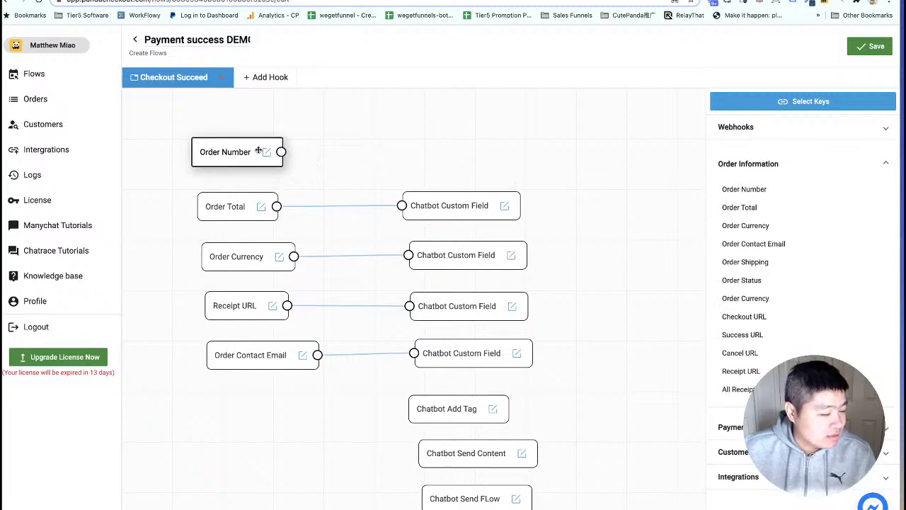
pyautogui.click(761, 165)
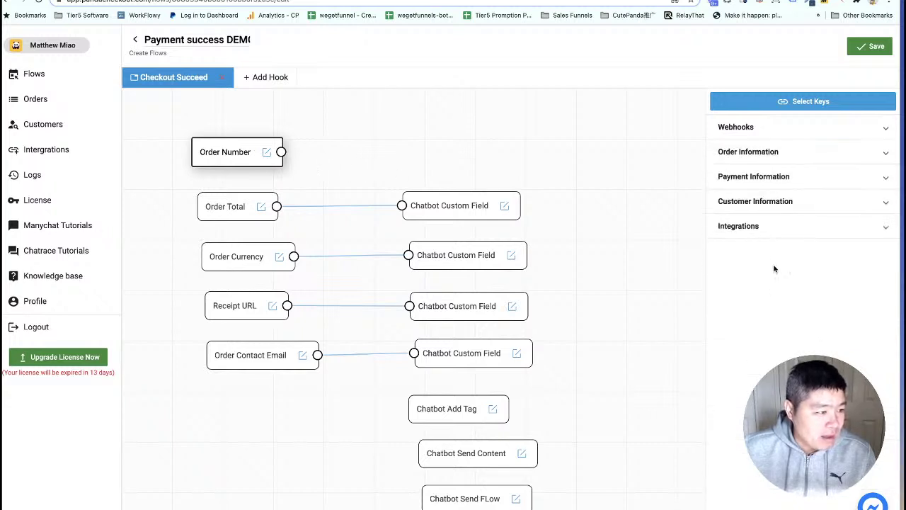
pyautogui.click(747, 227)
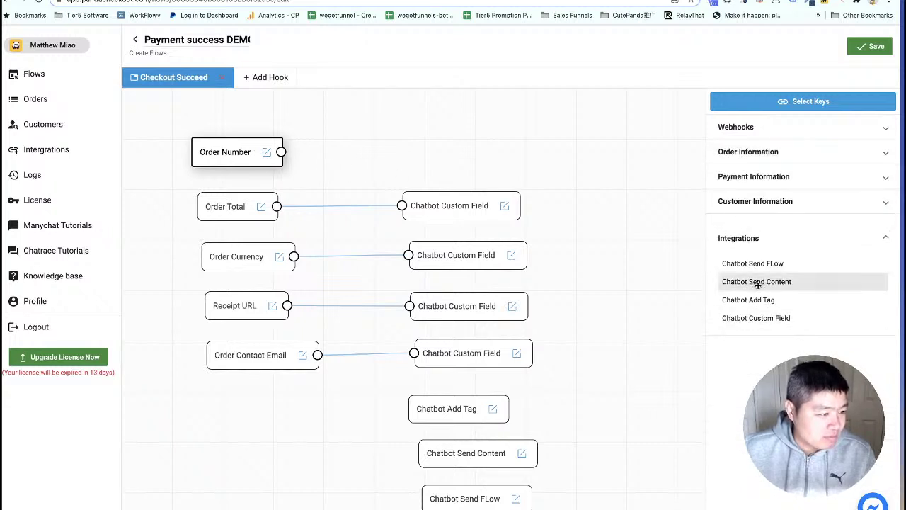
pyautogui.moveTo(775, 319); pyautogui.dragTo(453, 146)
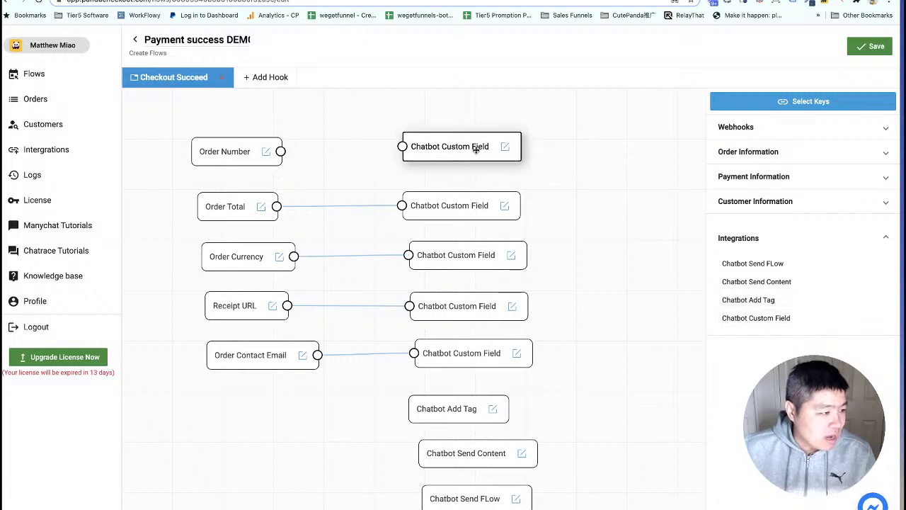
pyautogui.moveTo(280, 151); pyautogui.dragTo(402, 146)
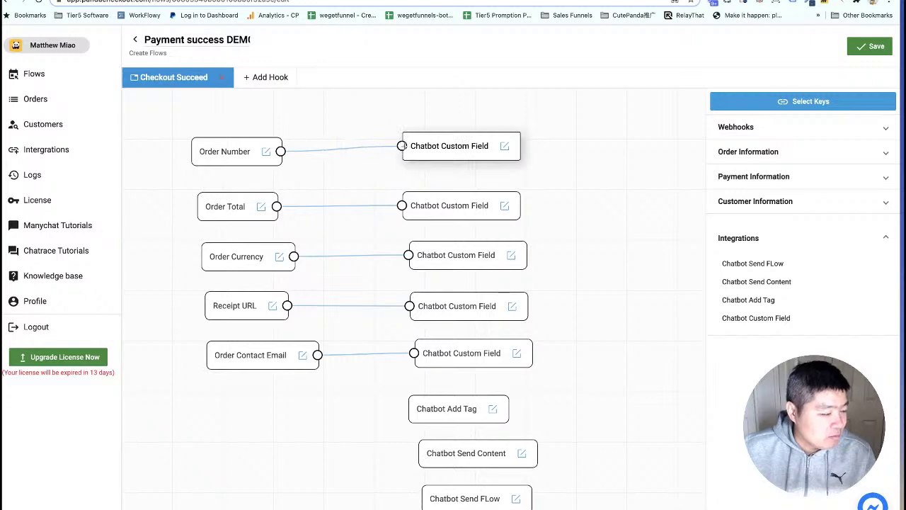
# Name the custom field node order_number and save the Payment success DEMO flow.
pyautogui.click(507, 148)
pyautogui.click(511, 151)
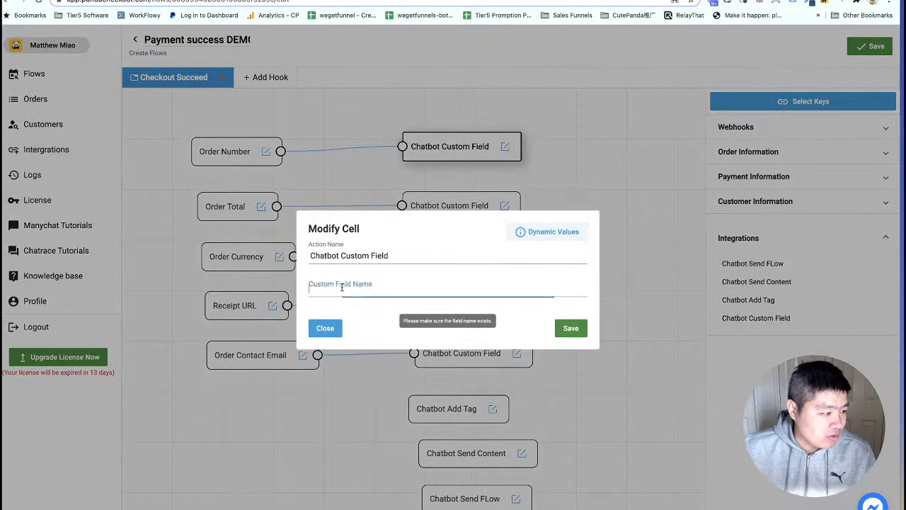
pyautogui.click(342, 288)
pyautogui.write('order')
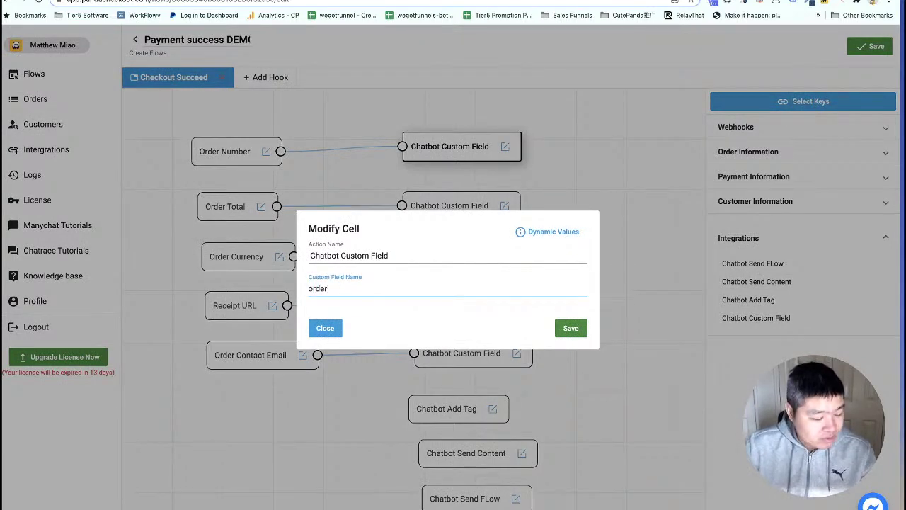
pyautogui.write('_number')
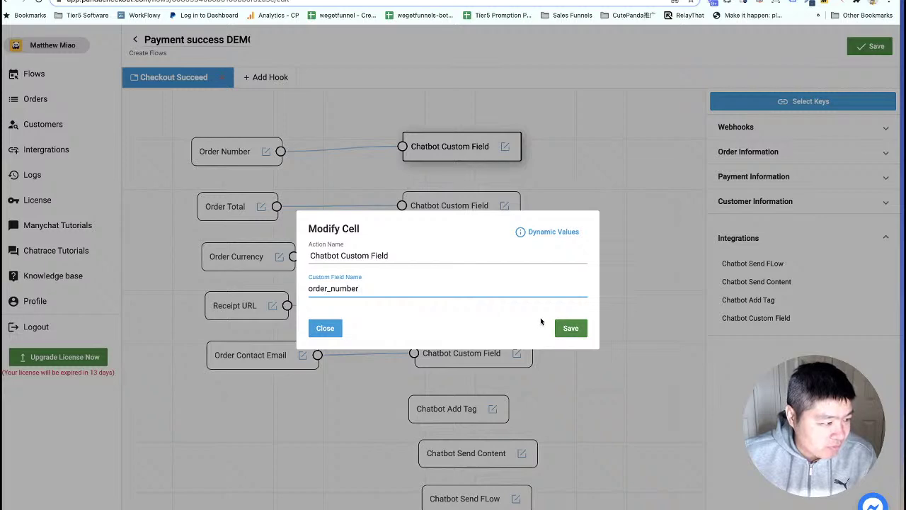
pyautogui.click(571, 328)
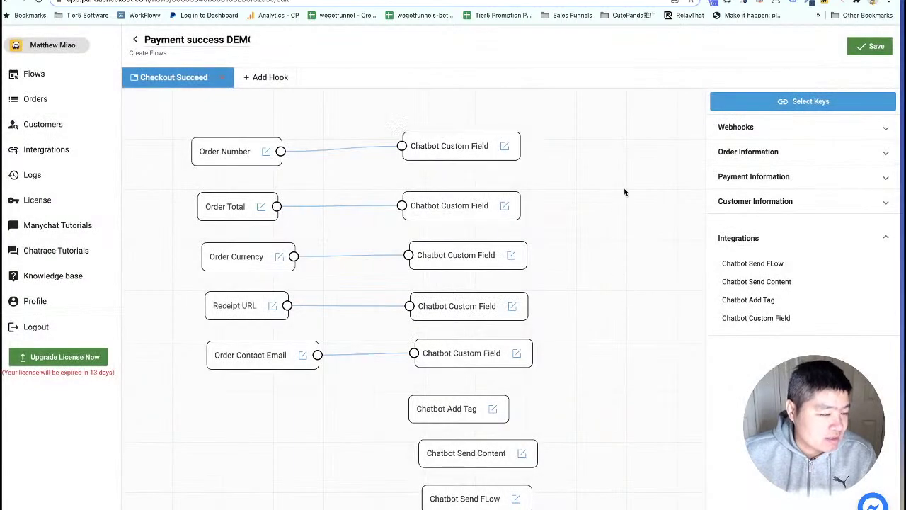
pyautogui.click(872, 47)
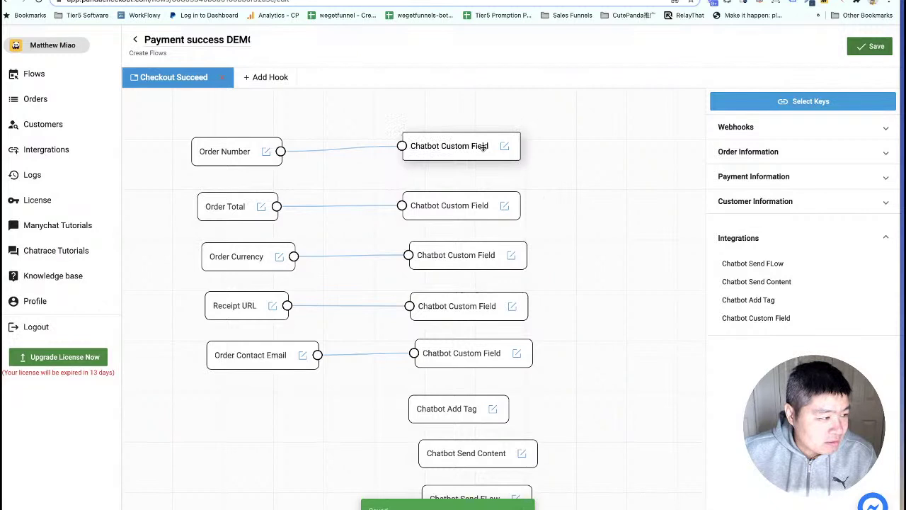
pyautogui.moveTo(478, 146); pyautogui.dragTo(477, 148)
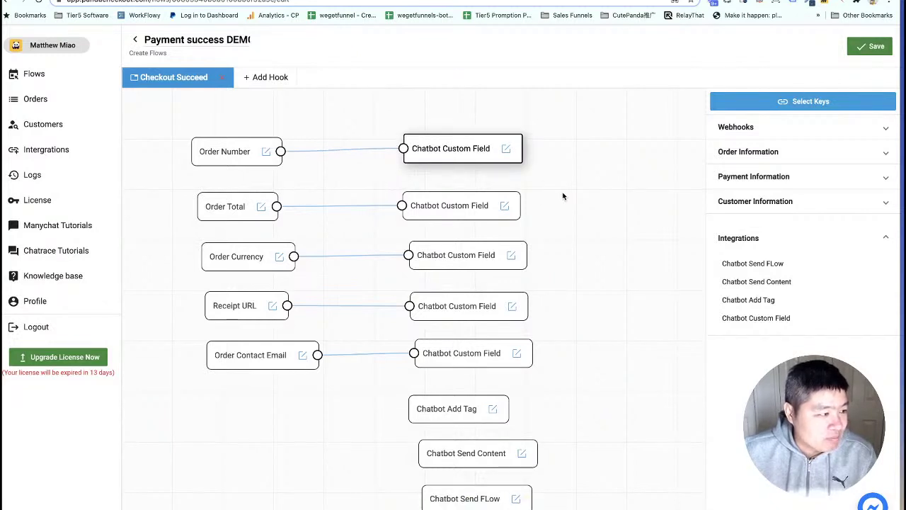
pyautogui.click(876, 47)
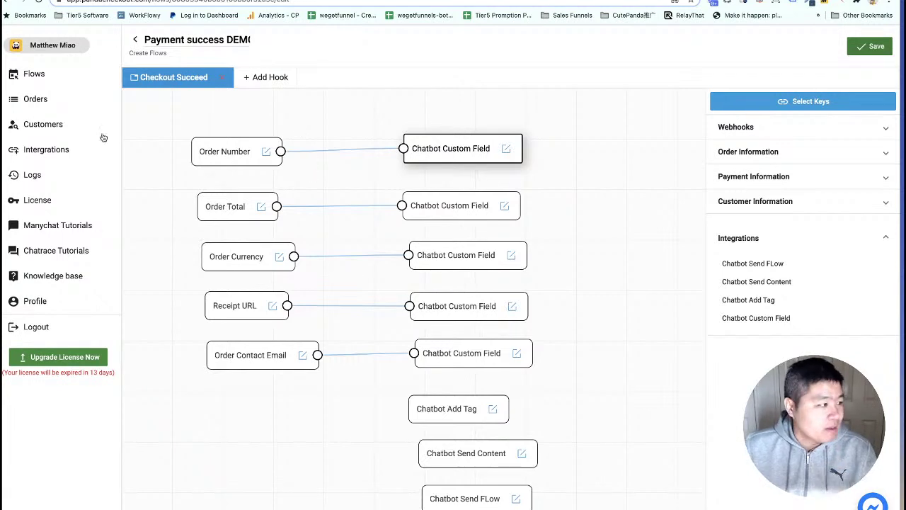
# Create and save a new Panda Checkout flow named 'Upsell in bot DEMO'.
pyautogui.click(36, 75)
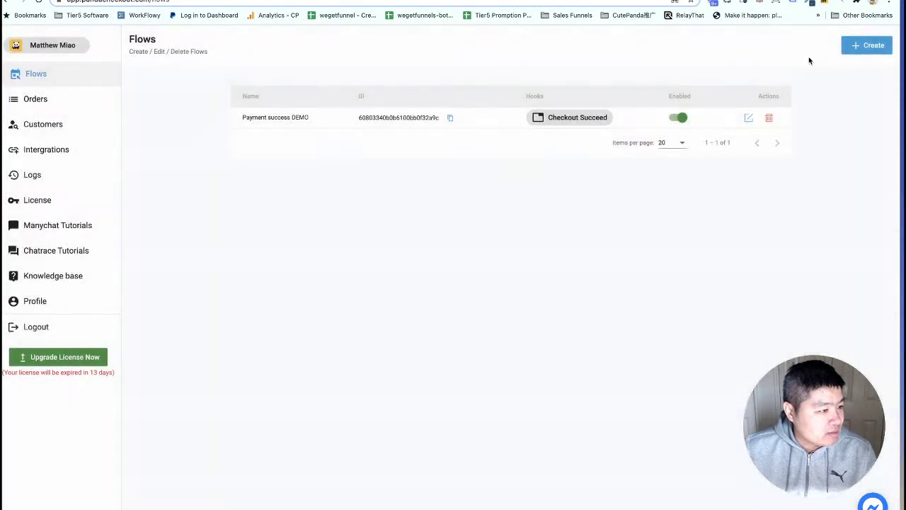
pyautogui.click(861, 49)
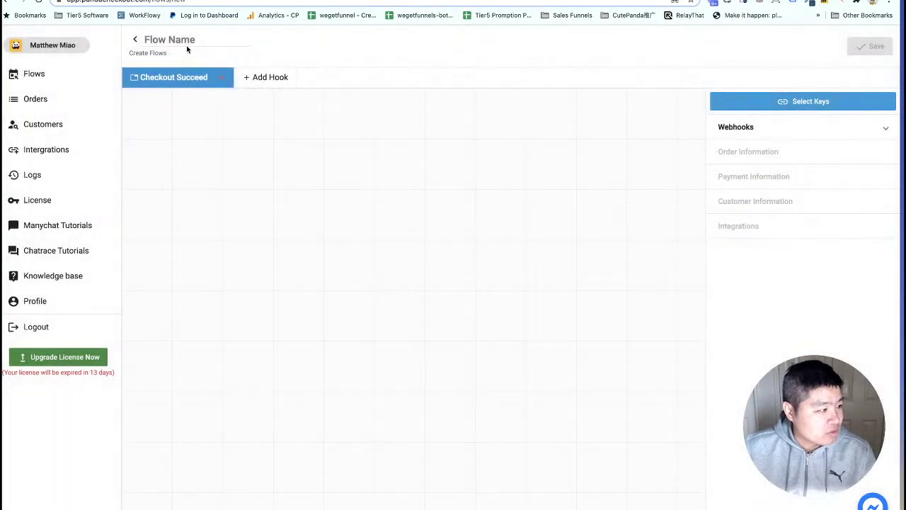
pyautogui.click(186, 39)
pyautogui.write('Up')
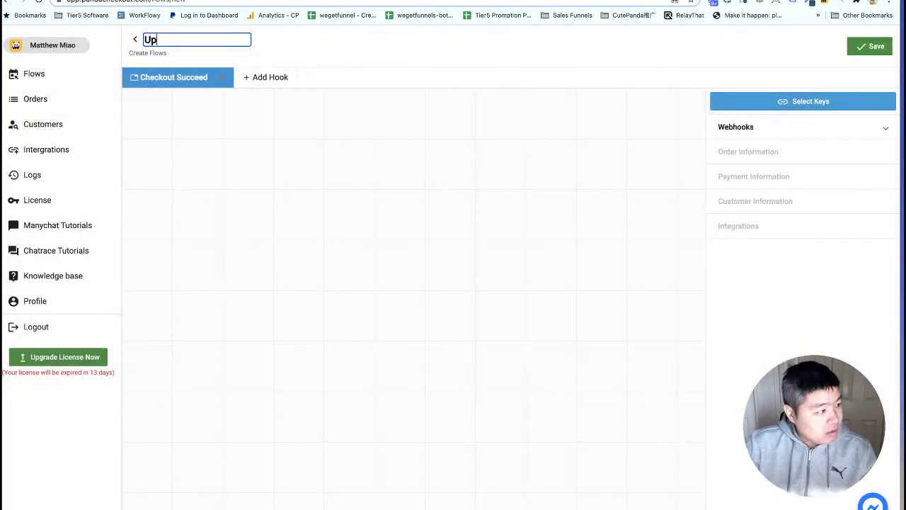
pyautogui.write('sell in bot DEMO')
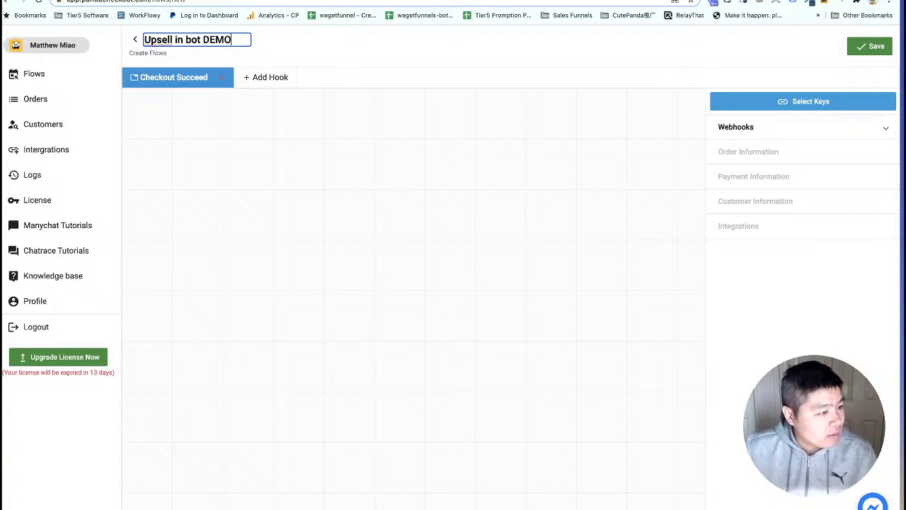
pyautogui.click(871, 53)
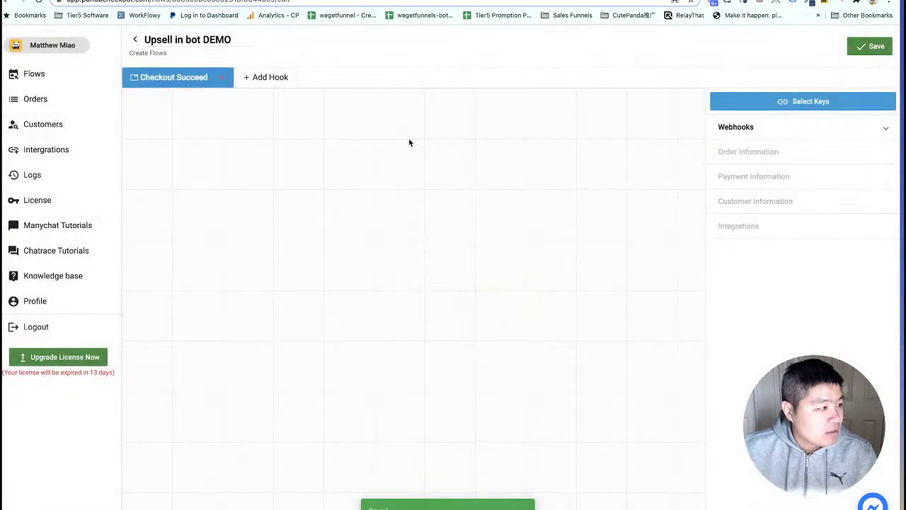
# Copy the Upsell in bot DEMO flow's ID from the flows list.
pyautogui.click(36, 76)
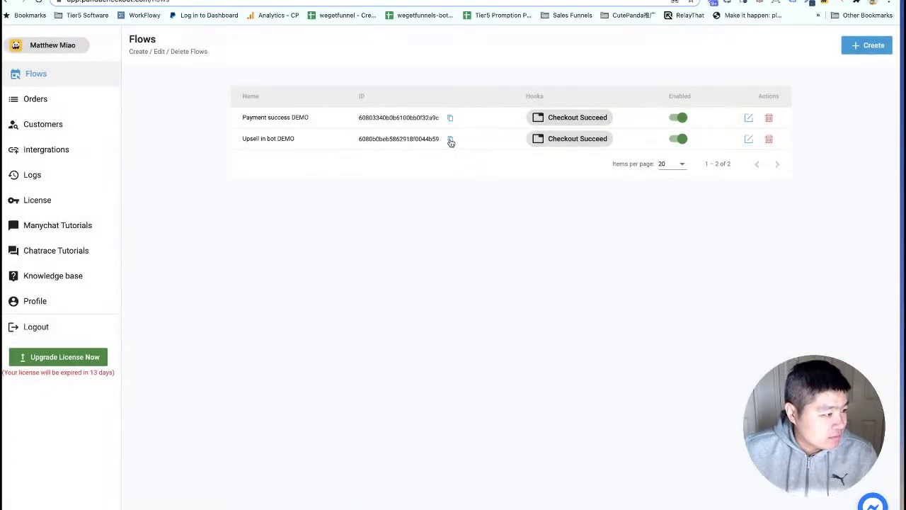
pyautogui.click(450, 140)
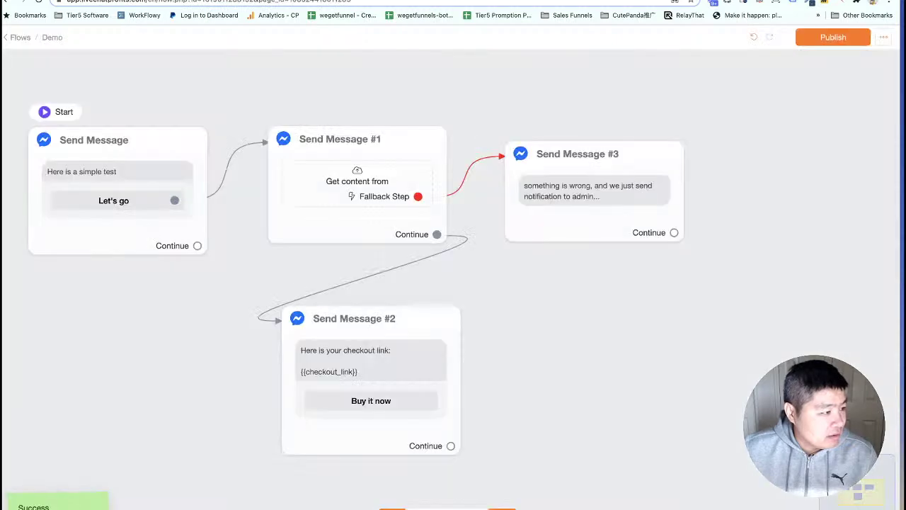
pyautogui.click(356, 181)
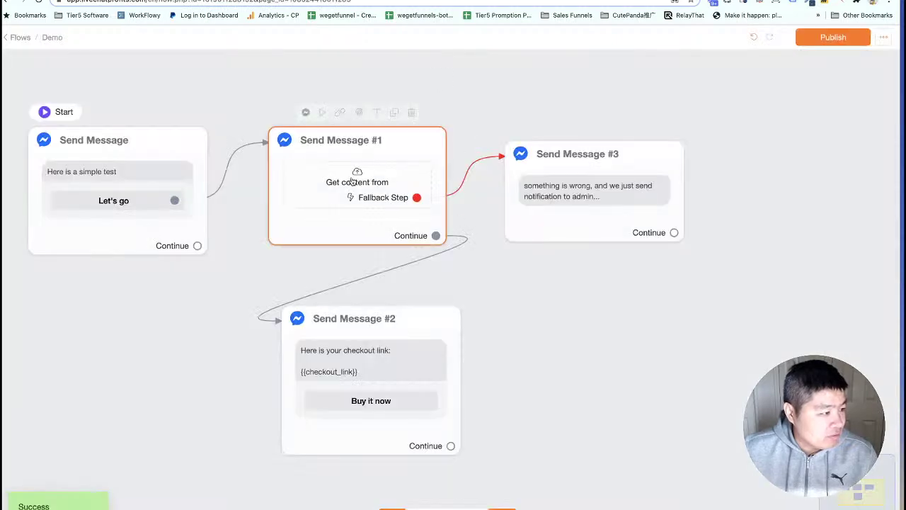
# Paste 6080b0beb5862918f0044b59 into the request body's flow field, save, and republish the Demo flow.
pyautogui.click(811, 185)
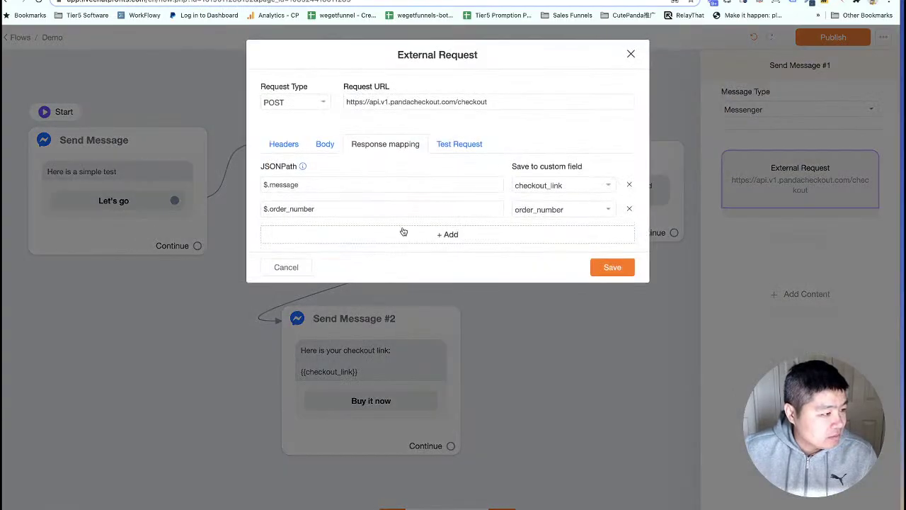
pyautogui.click(326, 144)
pyautogui.doubleClick(437, 340)
pyautogui.hotkey('ctrl', 'v')
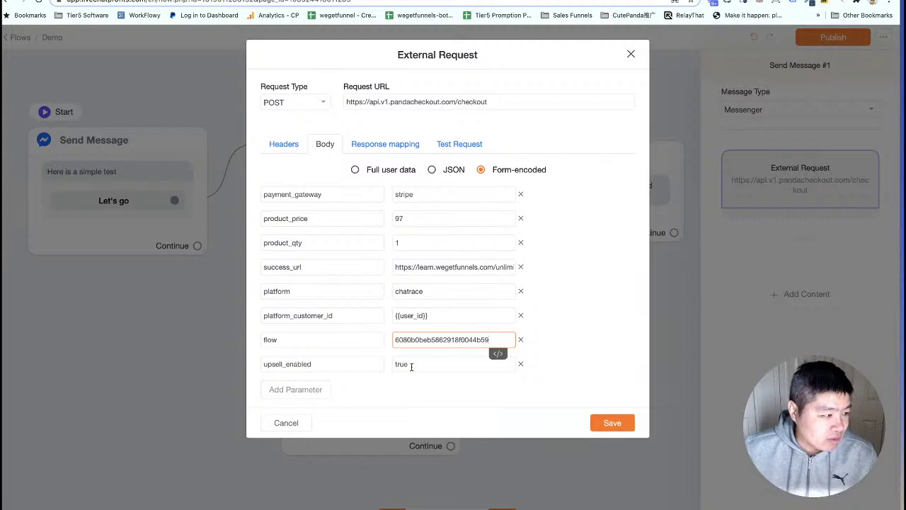
pyautogui.click(610, 423)
pyautogui.click(586, 394)
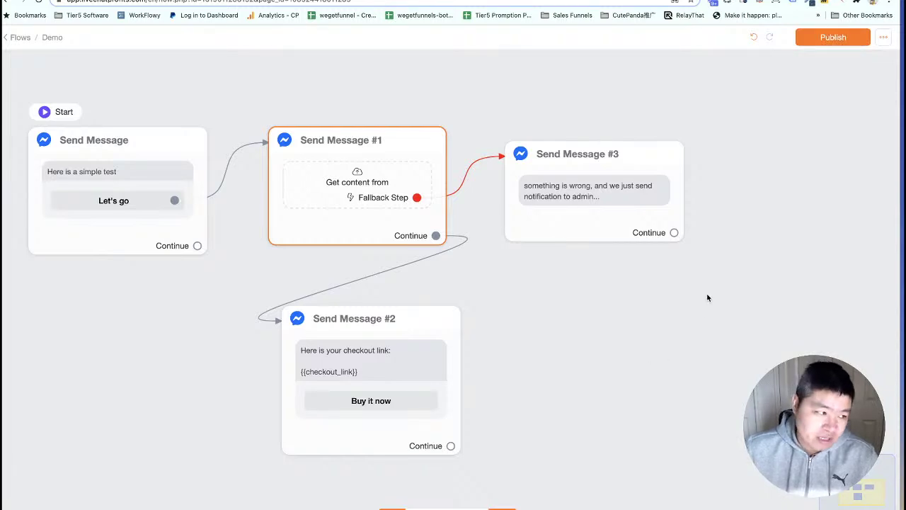
pyautogui.click(833, 39)
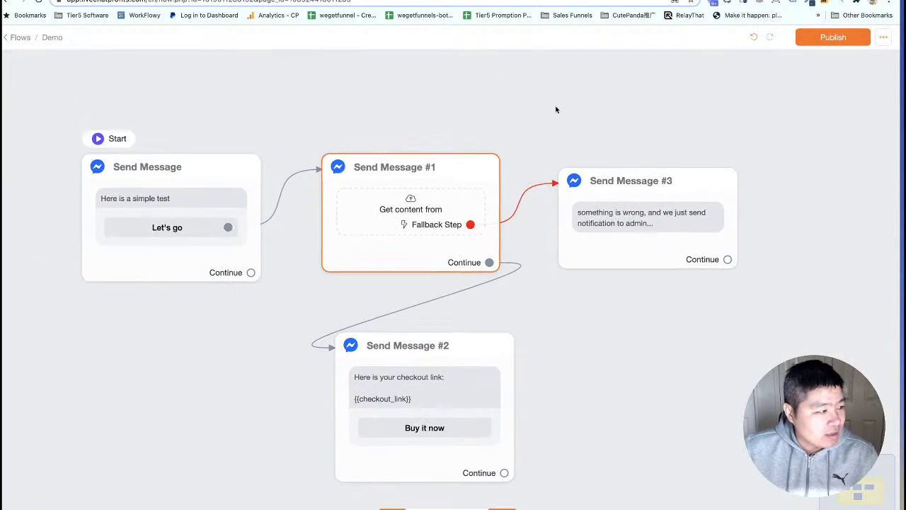
# Create a new flow named 'Upsell iin chabot flow' in the Demo folder.
pyautogui.click(51, 37)
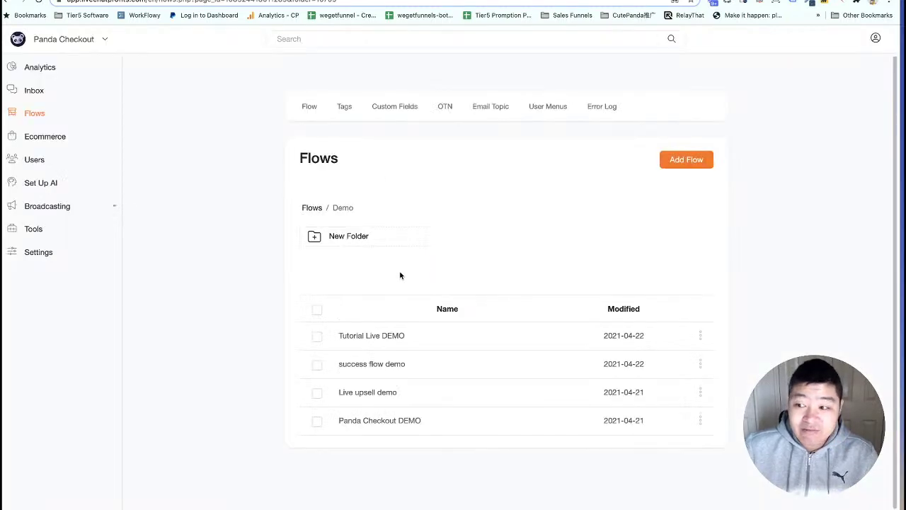
pyautogui.click(691, 162)
pyautogui.click(366, 87)
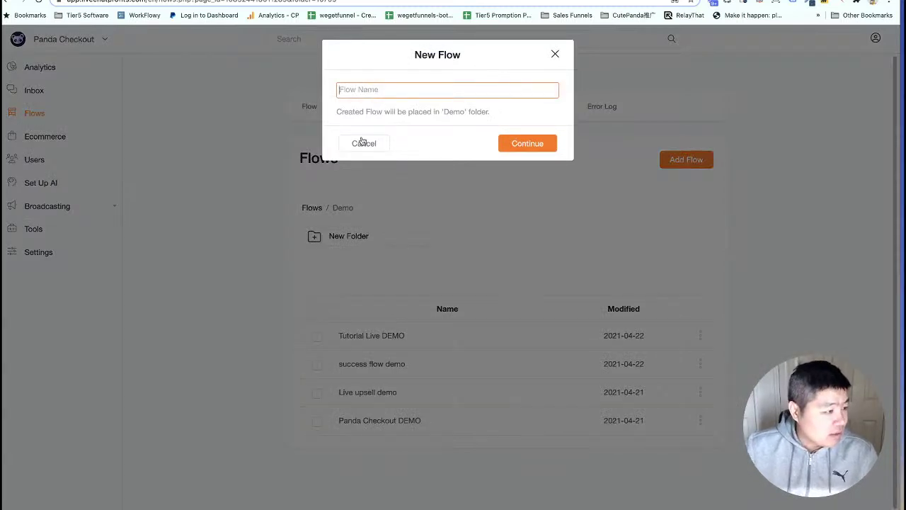
pyautogui.click(360, 148)
pyautogui.click(369, 92)
pyautogui.write('UP')
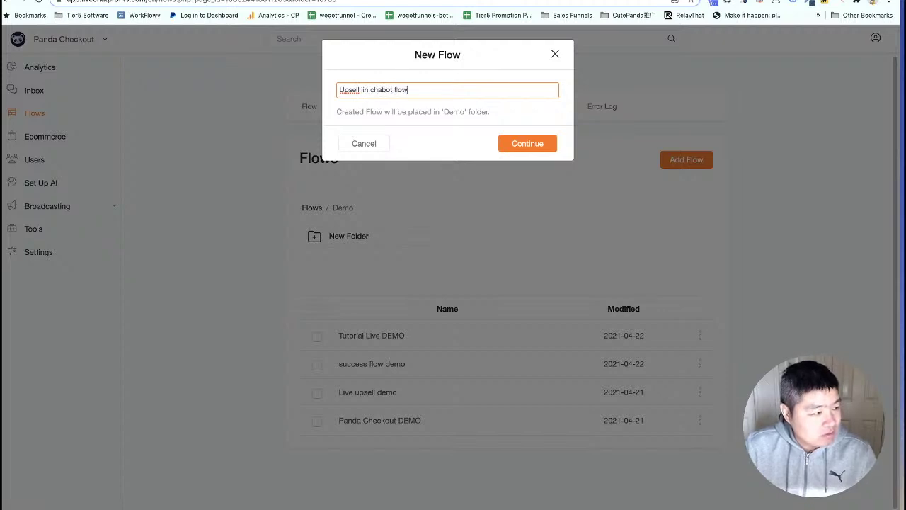
pyautogui.click(530, 144)
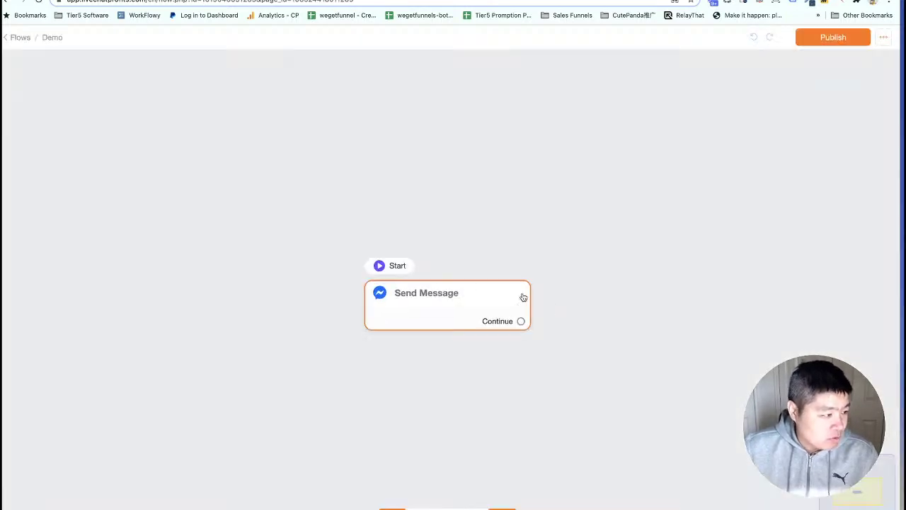
# Reposition the starting Send Message step and open its settings.
pyautogui.moveTo(504, 310); pyautogui.dragTo(432, 257)
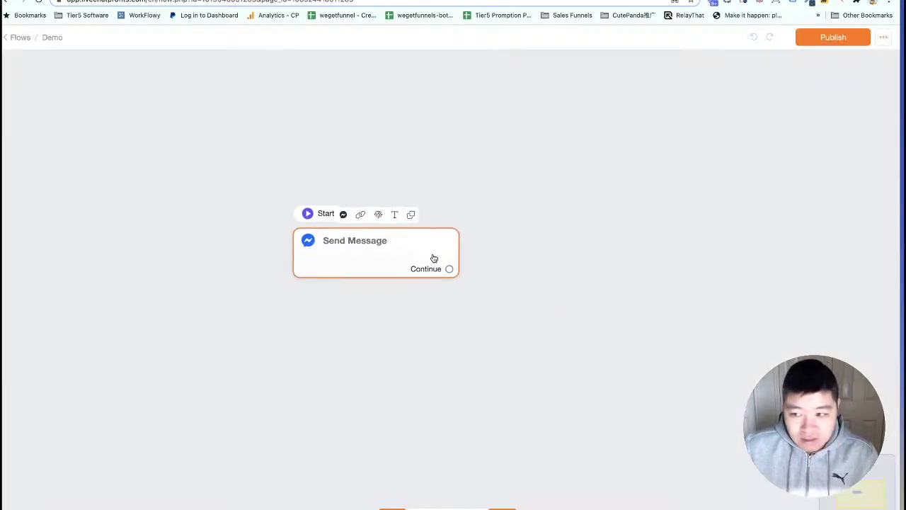
pyautogui.scroll(5, 411, 260)
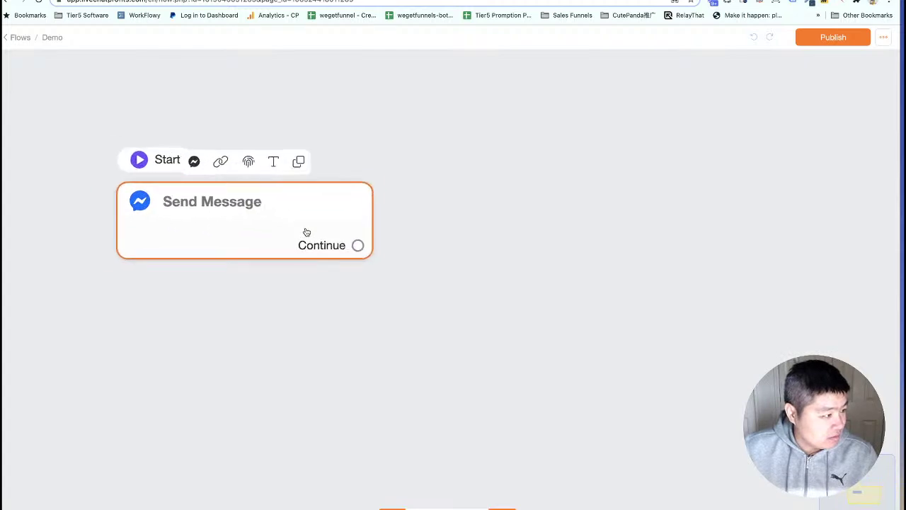
pyautogui.click(250, 237)
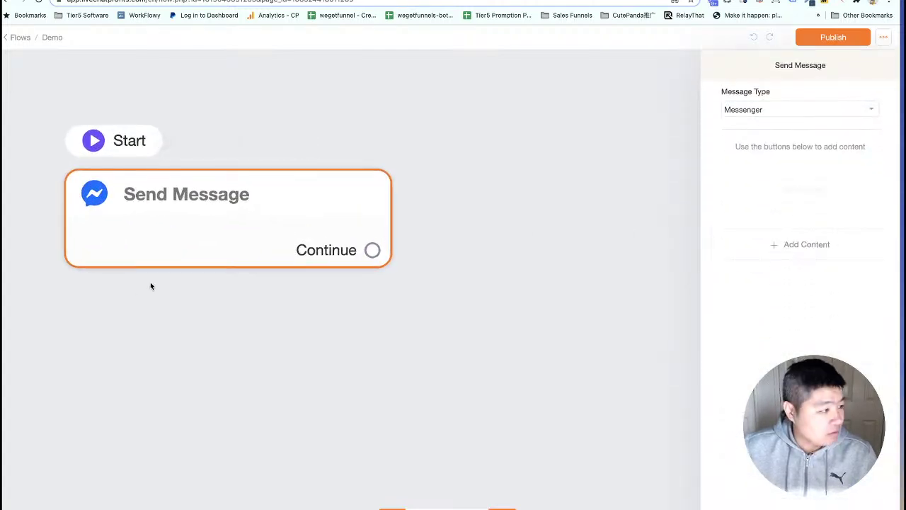
# Add a text block reading 'Thanks you for your purchase.' to the starting message.
pyautogui.click(767, 248)
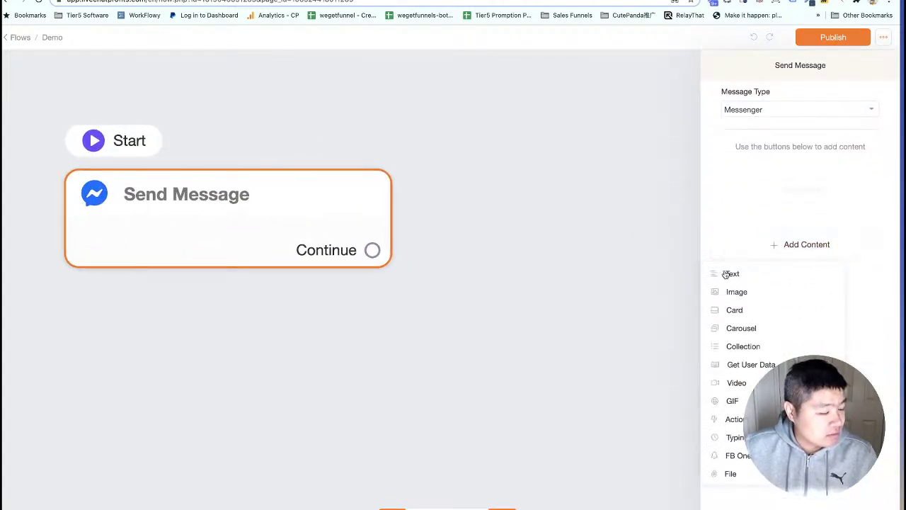
pyautogui.click(731, 274)
pyautogui.click(744, 165)
pyautogui.write('Thanks')
pyautogui.write(' fo')
pyautogui.press('BackSpace')
pyautogui.write('you')
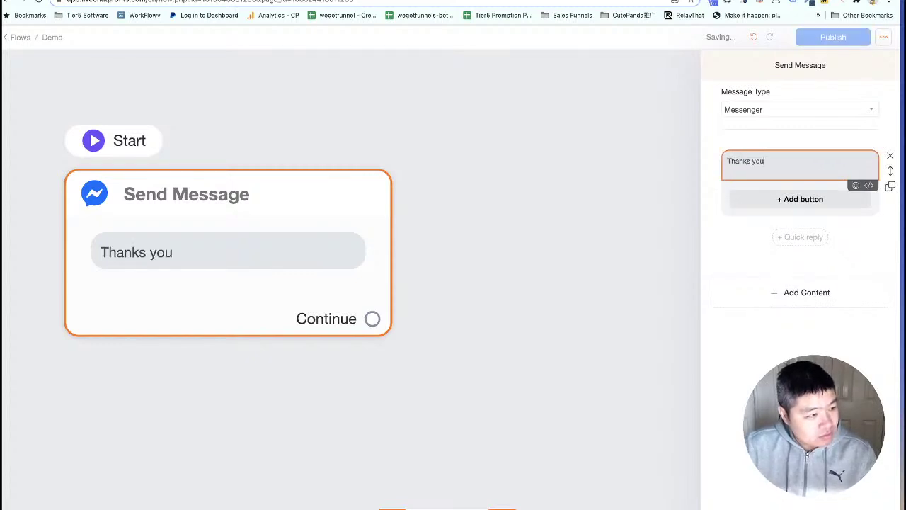
pyautogui.write(' for your purchase.')
pyautogui.press('Return')
pyautogui.press('Return')
pyautogui.write('Do you w')
pyautogui.press('BackSpace')
pyautogui.write('like')
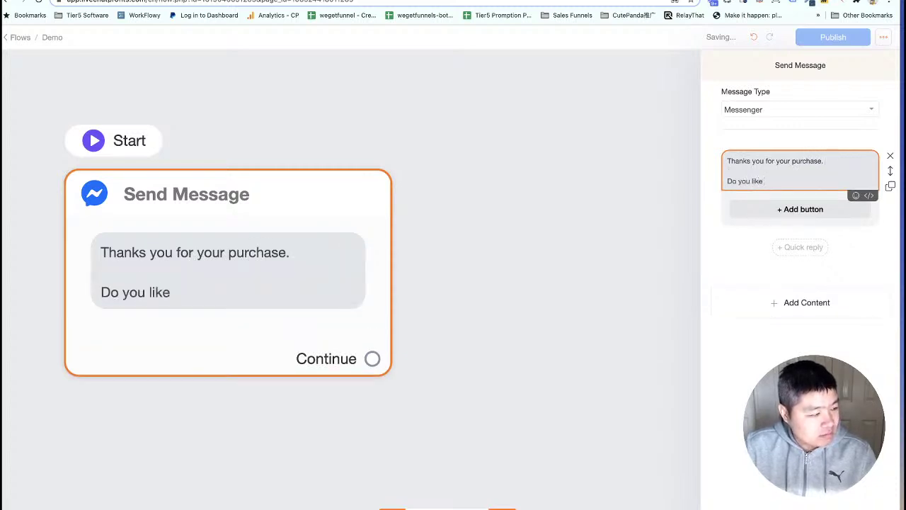
pyautogui.press('BackSpace')
pyautogui.press('BackSpace')
pyautogui.press('BackSpace')
pyautogui.press('BackSpace')
pyautogui.press('BackSpace')
pyautogui.press('BackSpace')
pyautogui.press('BackSpace')
pyautogui.press('BackSpace')
pyautogui.press('BackSpace')
pyautogui.press('BackSpace')
pyautogui.press('BackSpace')
pyautogui.press('BackSpace')
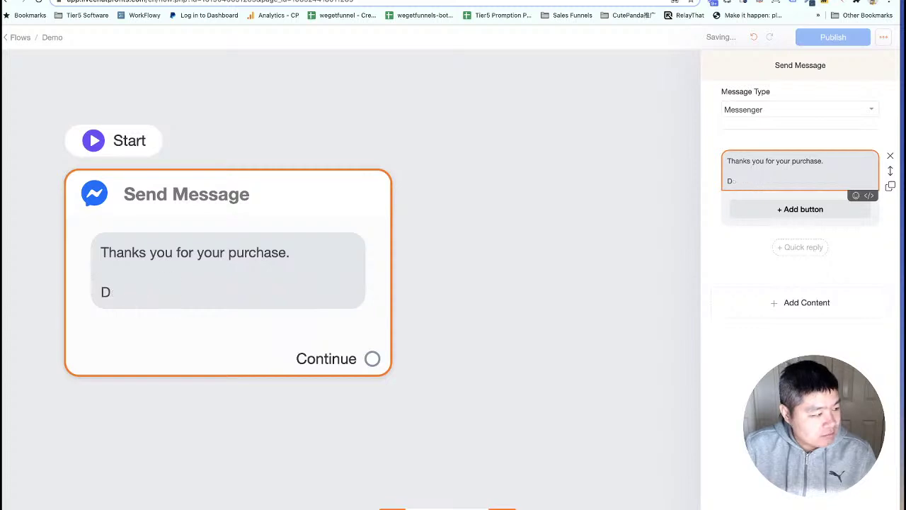
pyautogui.press('BackSpace')
pyautogui.press('BackSpace')
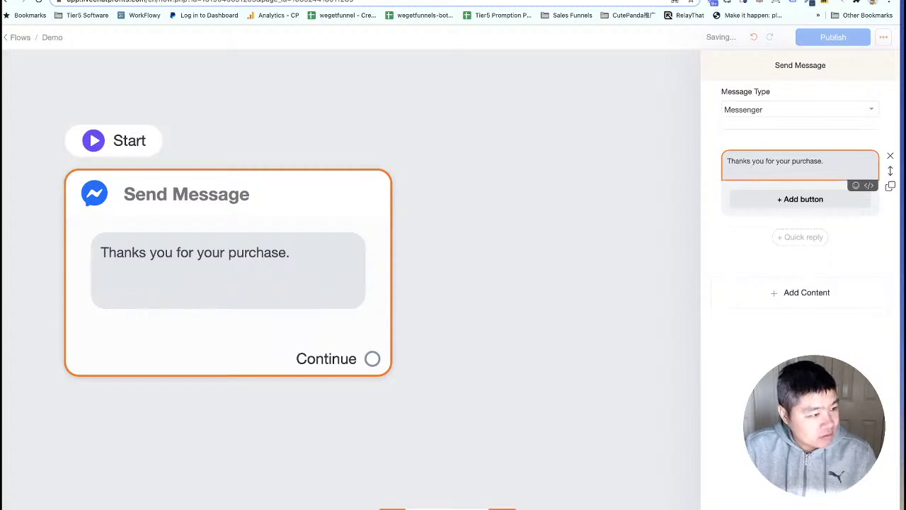
# Append the subscriber's First Name and link a new message step after it.
pyautogui.write('{')
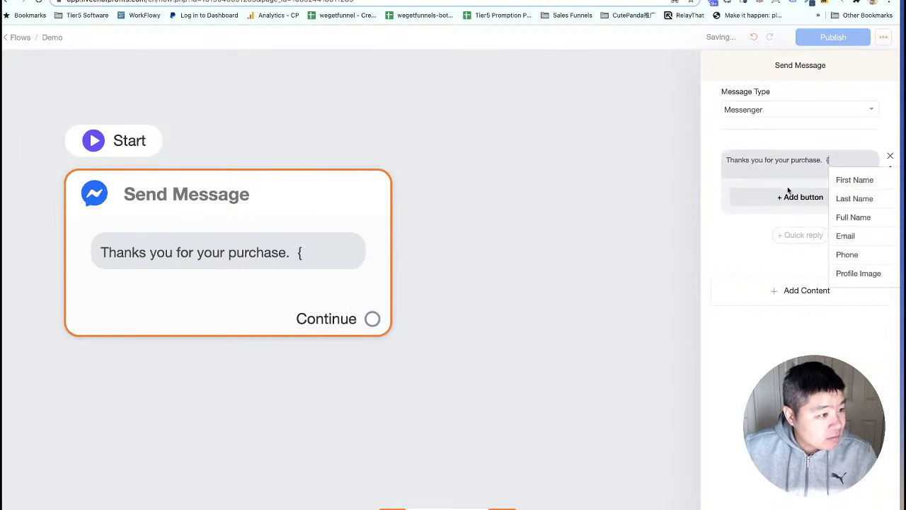
pyautogui.click(858, 182)
pyautogui.click(457, 316)
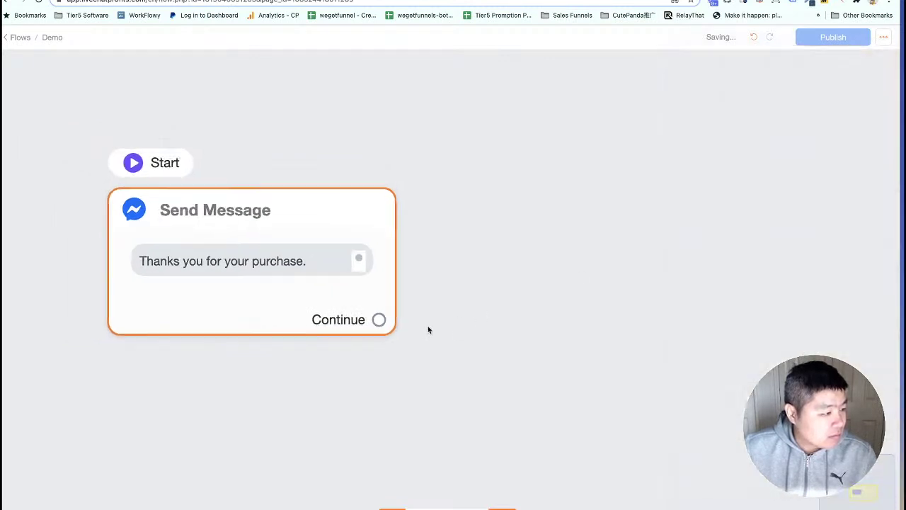
pyautogui.moveTo(330, 301); pyautogui.dragTo(412, 249)
# Add a question block to Send Message #1 asking 'Do you want to take this offer for 49USD only? one time fee!'.
pyautogui.click(789, 245)
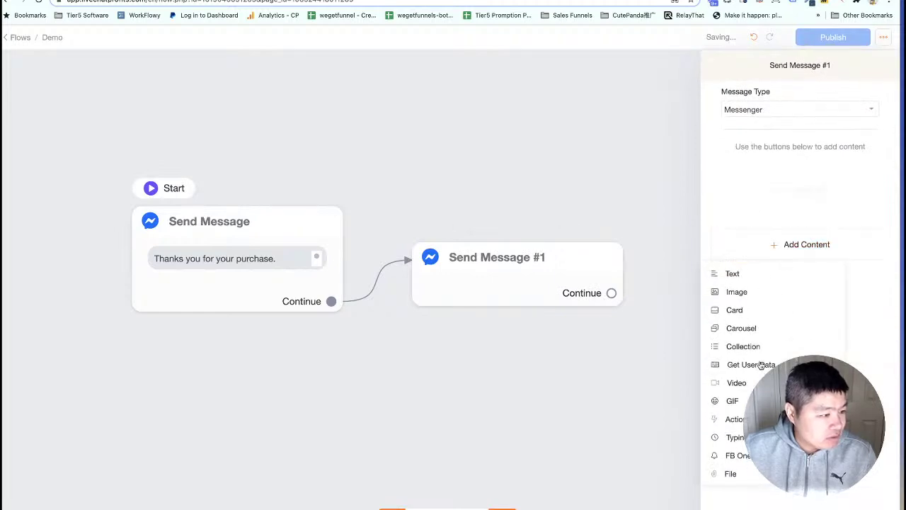
pyautogui.click(761, 366)
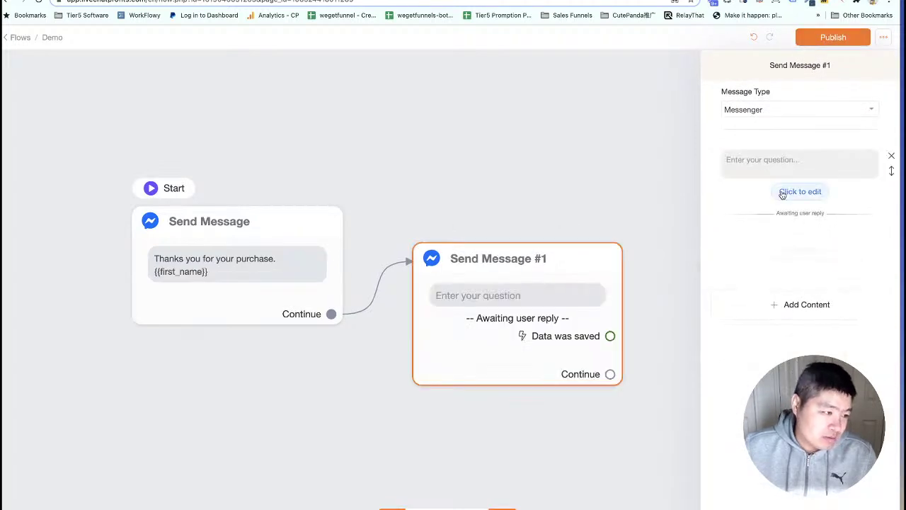
pyautogui.click(765, 164)
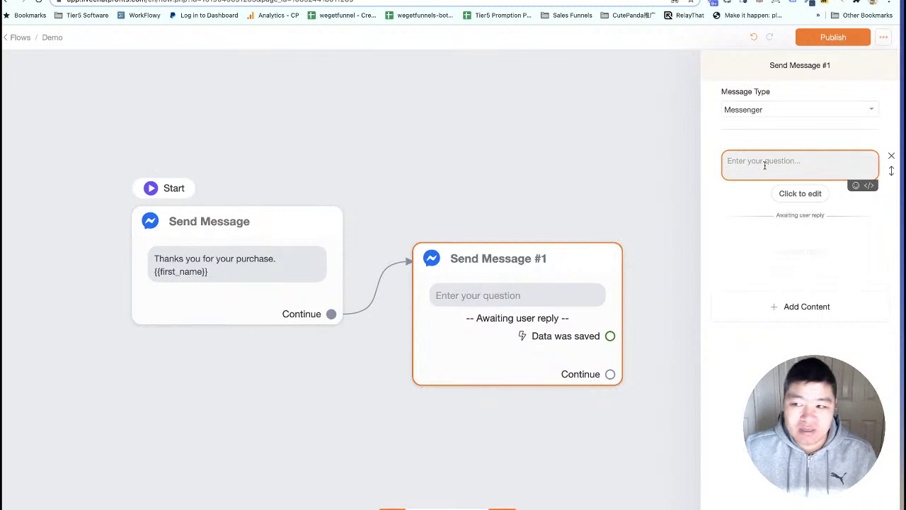
pyautogui.click(765, 165)
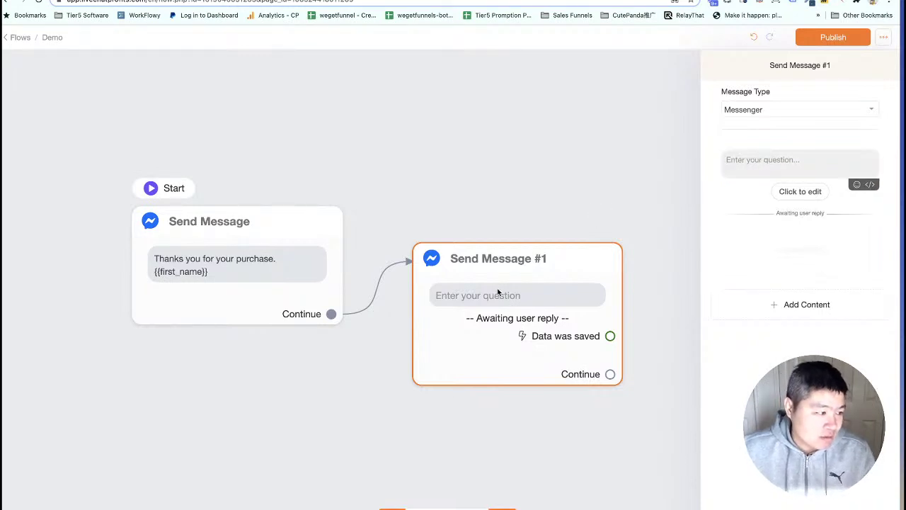
pyautogui.click(497, 293)
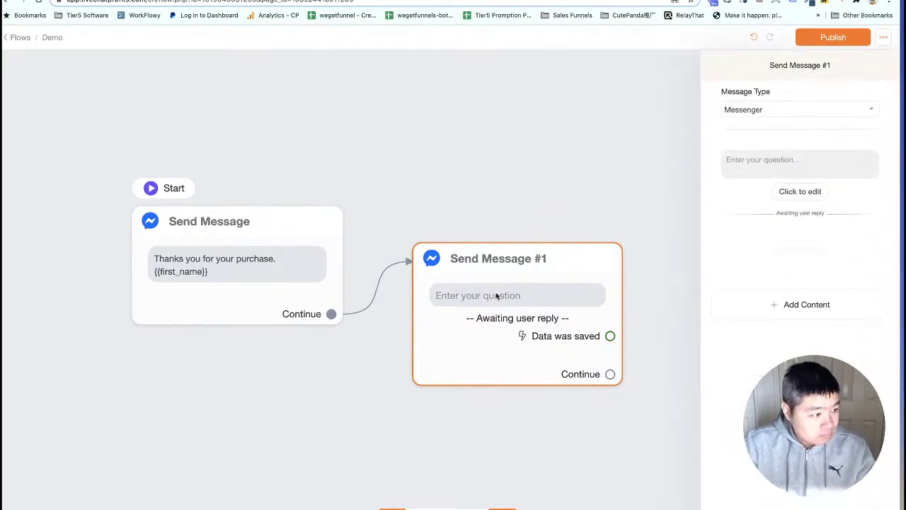
pyautogui.click(765, 161)
pyautogui.write('Do')
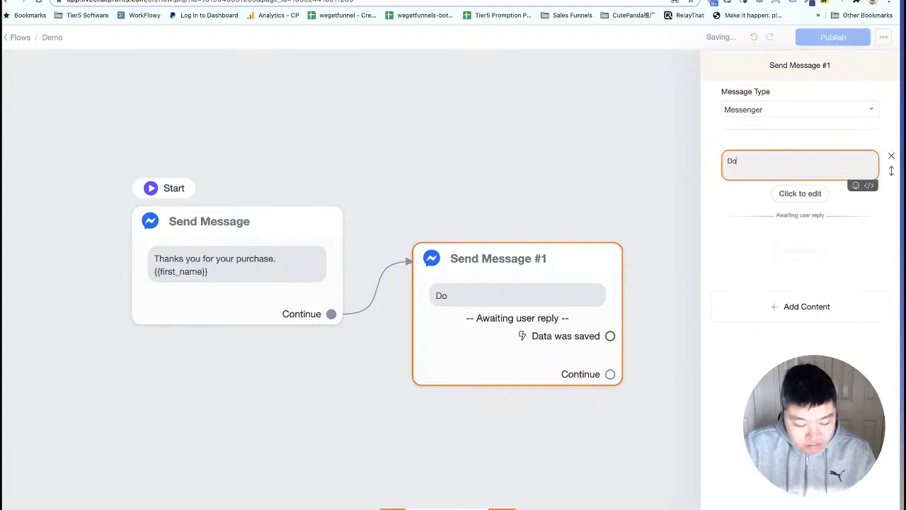
pyautogui.write(' you want to take')
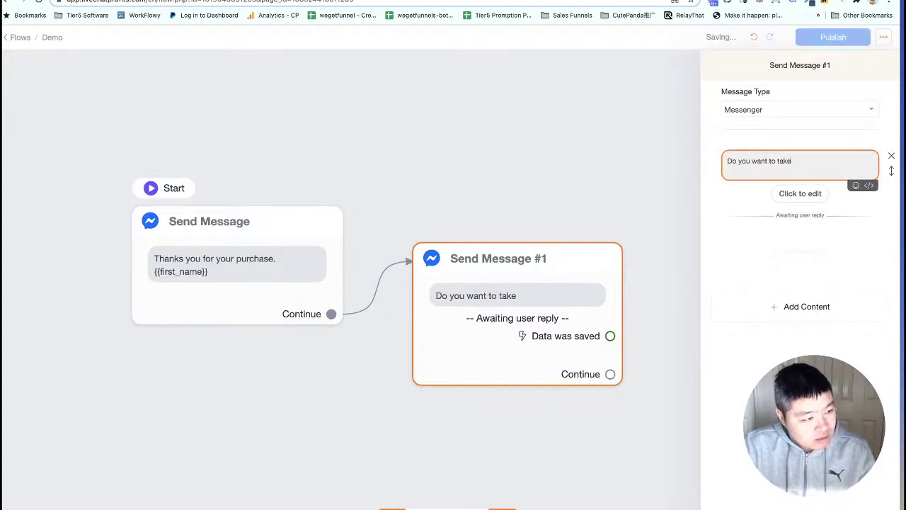
pyautogui.write(' this offer for ')
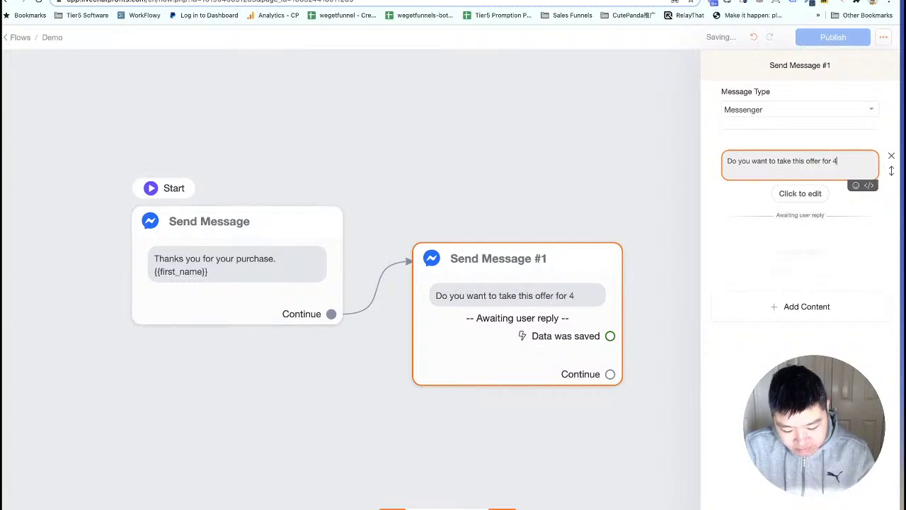
pyautogui.write('49')
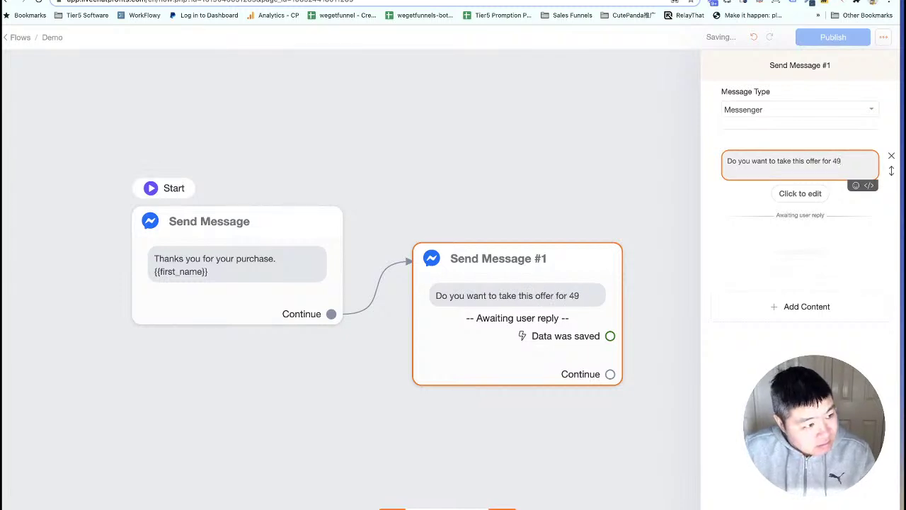
pyautogui.write('USD on')
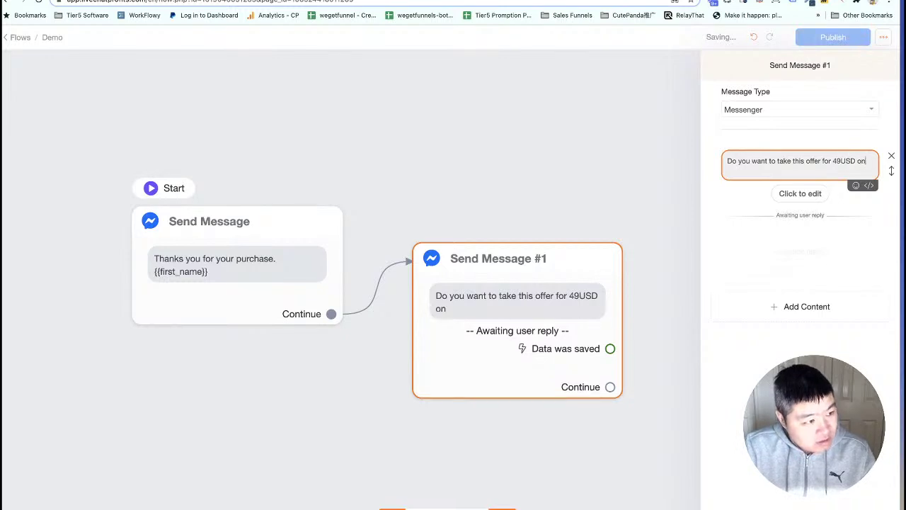
pyautogui.write('ly? one time fee!')
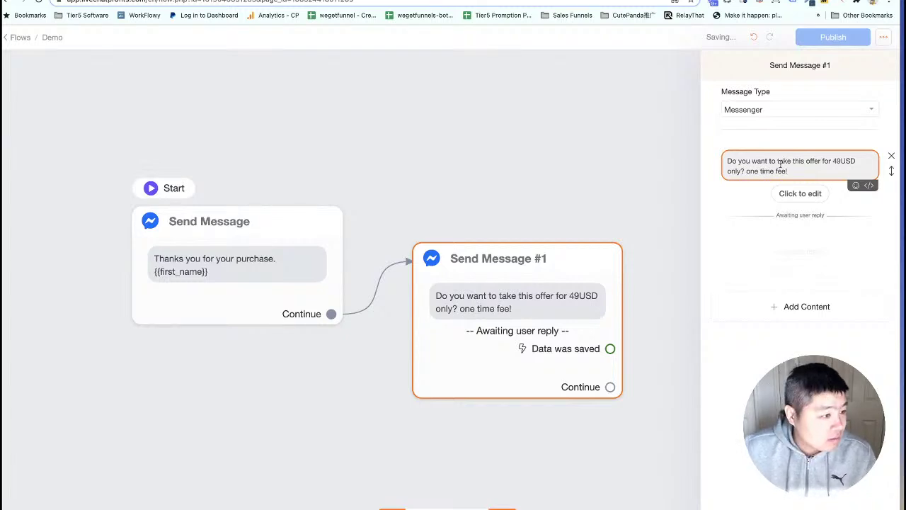
pyautogui.click(796, 192)
# Make the reply multiple choice with options Yes! and Skip it., saved to the response field.
pyautogui.click(364, 105)
pyautogui.click(373, 251)
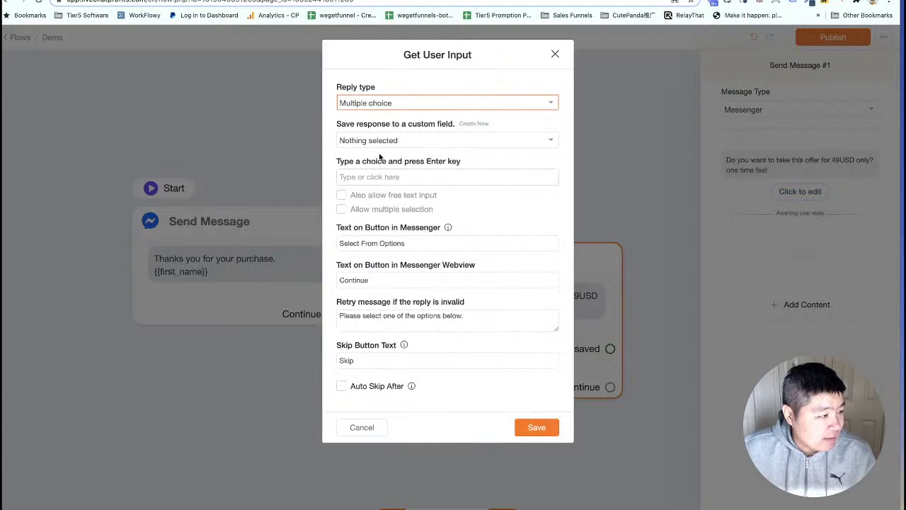
pyautogui.click(373, 141)
pyautogui.write('res')
pyautogui.click(370, 198)
pyautogui.click(359, 178)
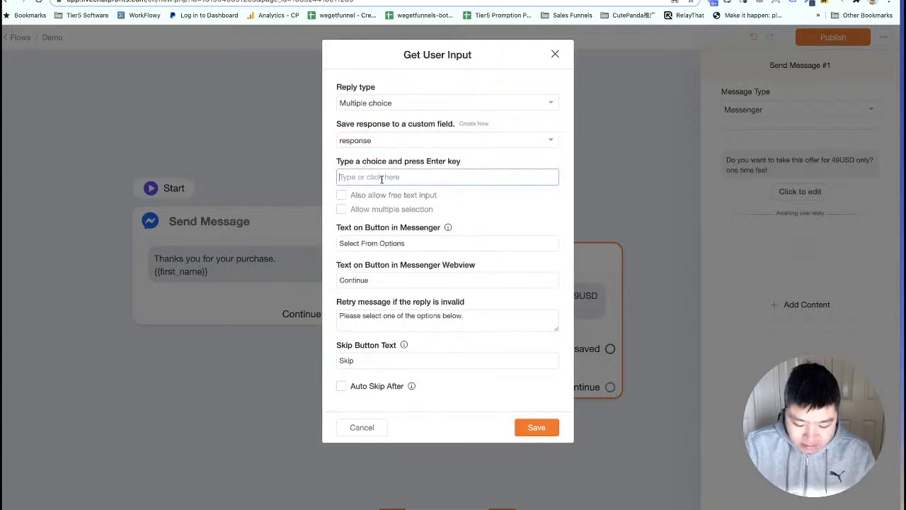
pyautogui.write('Yes')
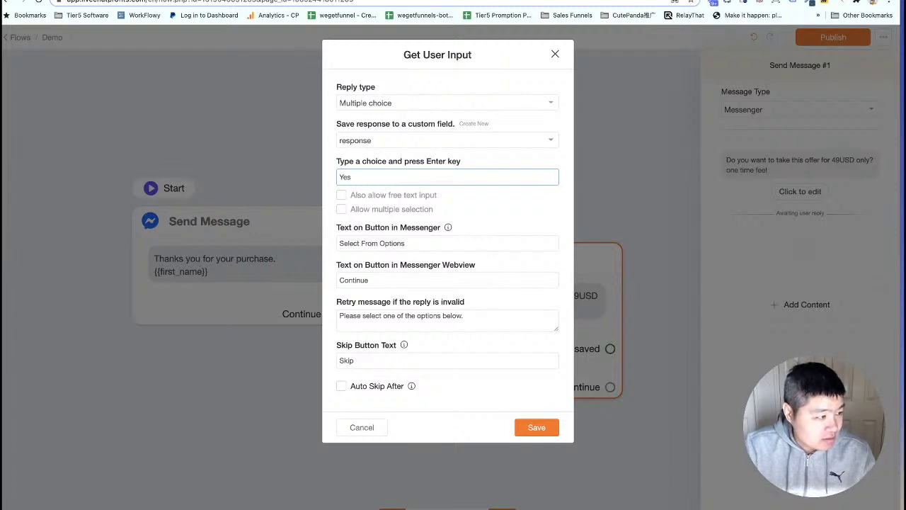
pyautogui.write('!')
pyautogui.press('Return')
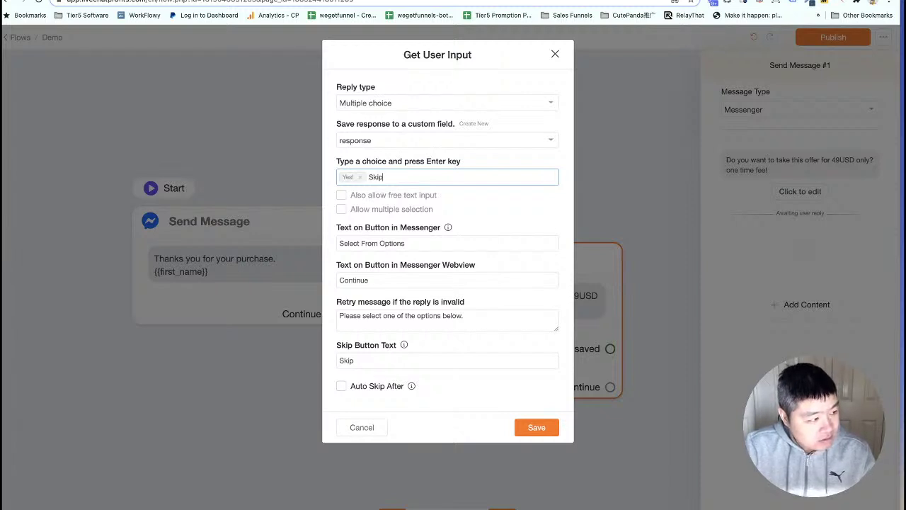
pyautogui.write('Skip it')
pyautogui.press('Return')
# Clear the Skip Button Text so no skip option appears, and save the reply settings.
pyautogui.click(356, 360)
pyautogui.doubleClick(356, 359)
pyautogui.press('BackSpace')
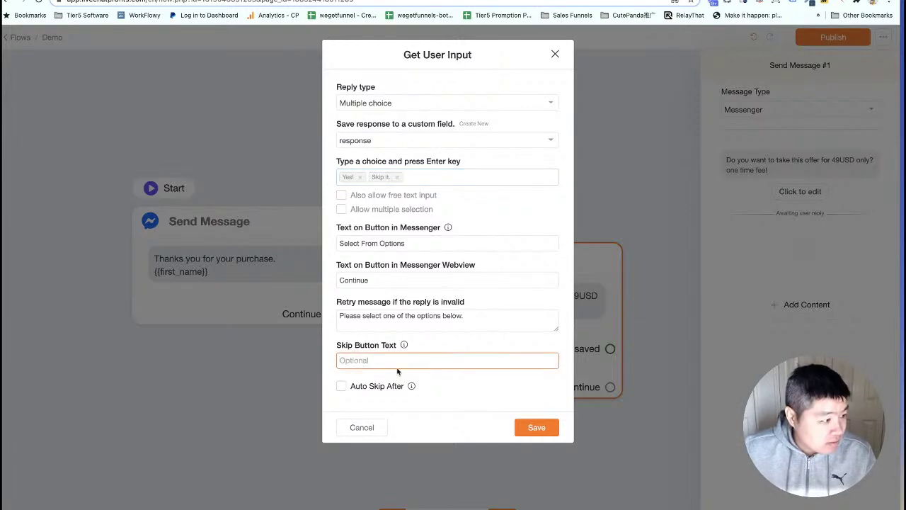
pyautogui.click(524, 426)
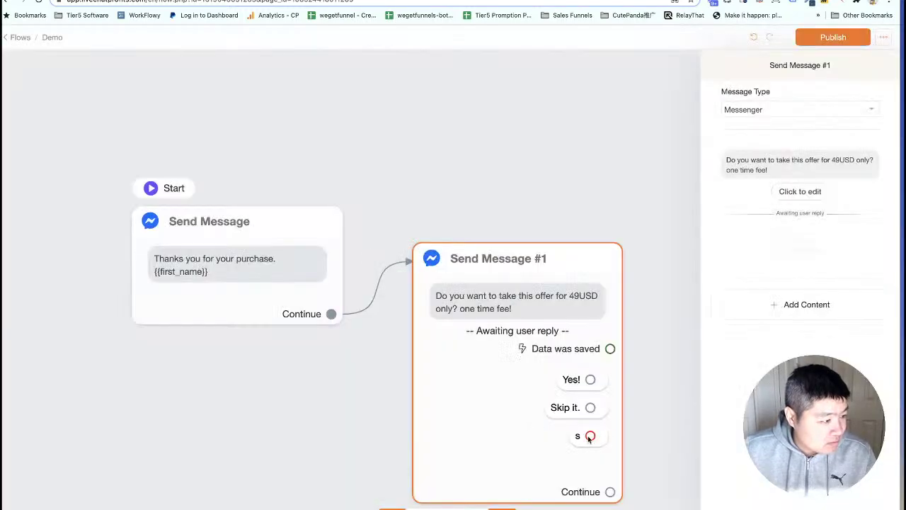
pyautogui.click(800, 192)
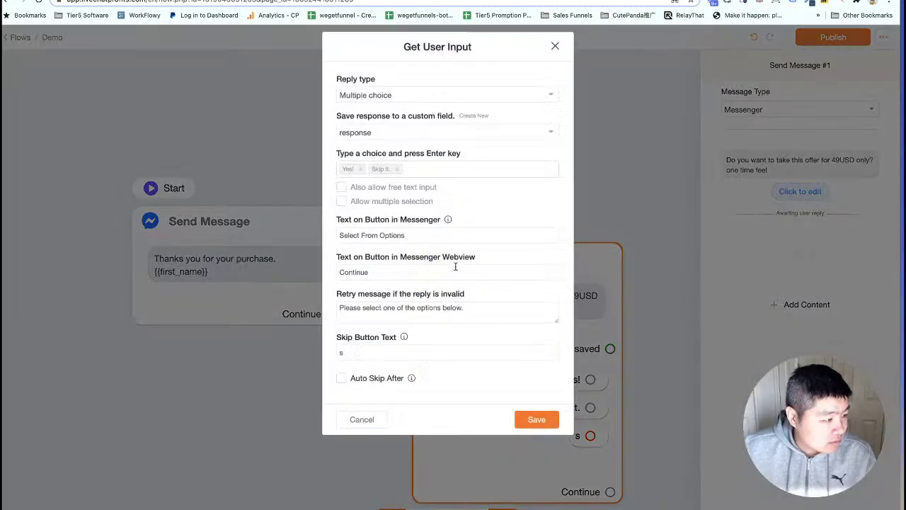
pyautogui.doubleClick(377, 361)
pyautogui.press('BackSpace')
pyautogui.click(540, 428)
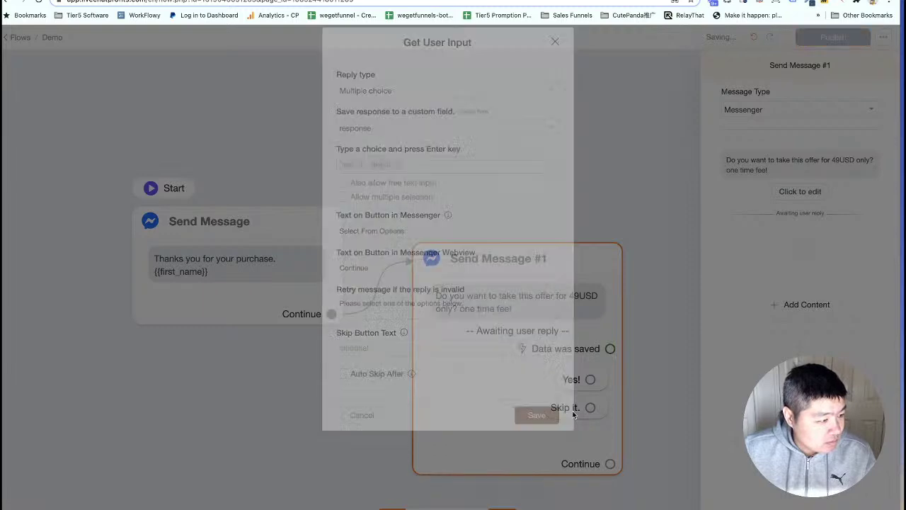
# Nudge the offer message node into place and pan to view all flow nodes.
pyautogui.scroll(-4, 650, 395)
pyautogui.moveTo(680, 384); pyautogui.dragTo(392, 279)
pyautogui.click(172, 230)
pyautogui.moveTo(293, 243); pyautogui.dragTo(297, 230)
pyautogui.moveTo(349, 300); pyautogui.dragTo(423, 332)
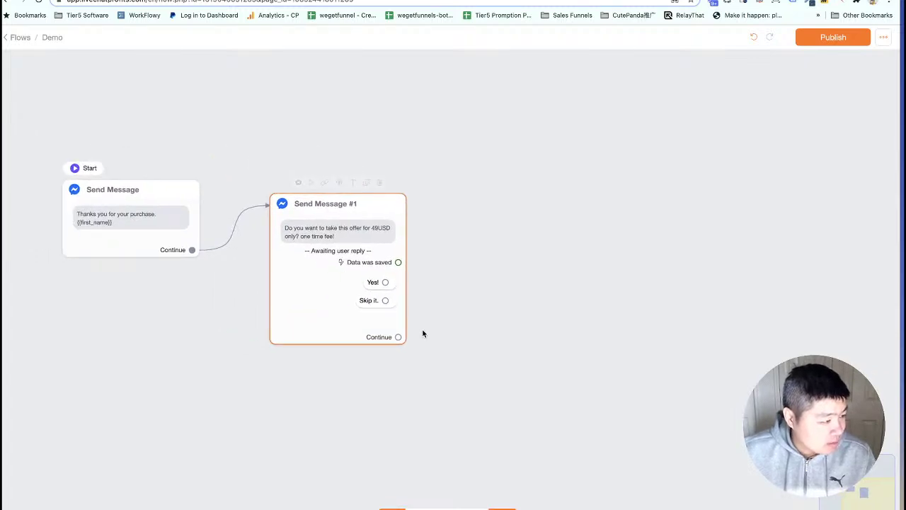
pyautogui.moveTo(479, 268); pyautogui.dragTo(442, 290)
# Copy the one-time payment upsell Request URL from the Panda Checkout tutorial, then return to the offer message in the flow.
pyautogui.click(138, 1)
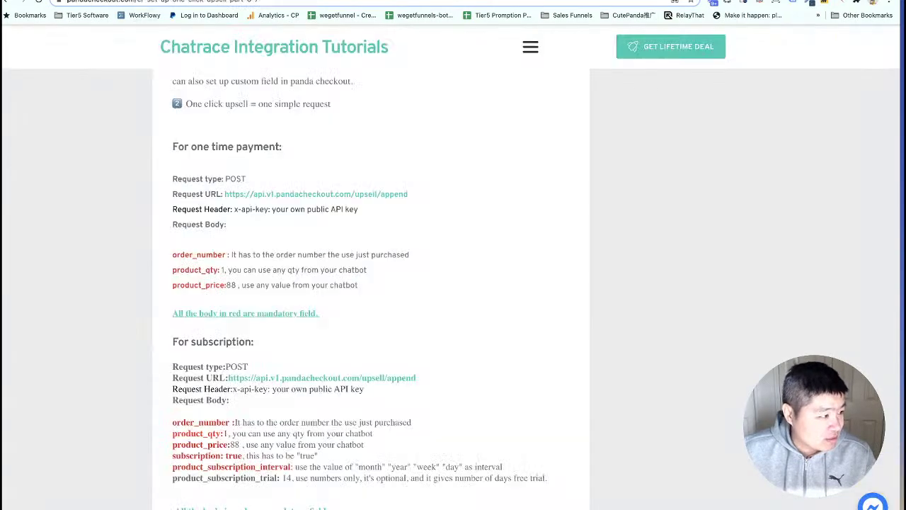
pyautogui.scroll(-2, 201, 227)
pyautogui.scroll(1, 212, 226)
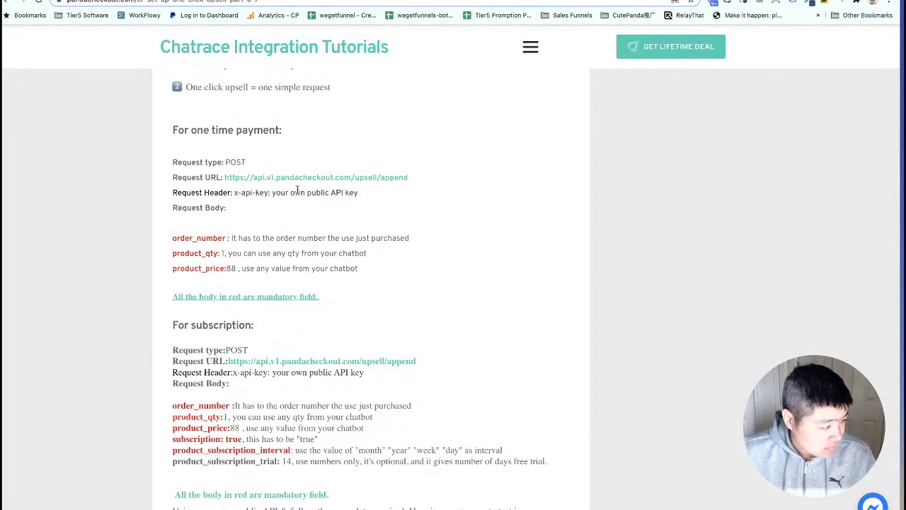
pyautogui.moveTo(424, 180); pyautogui.dragTo(225, 177)
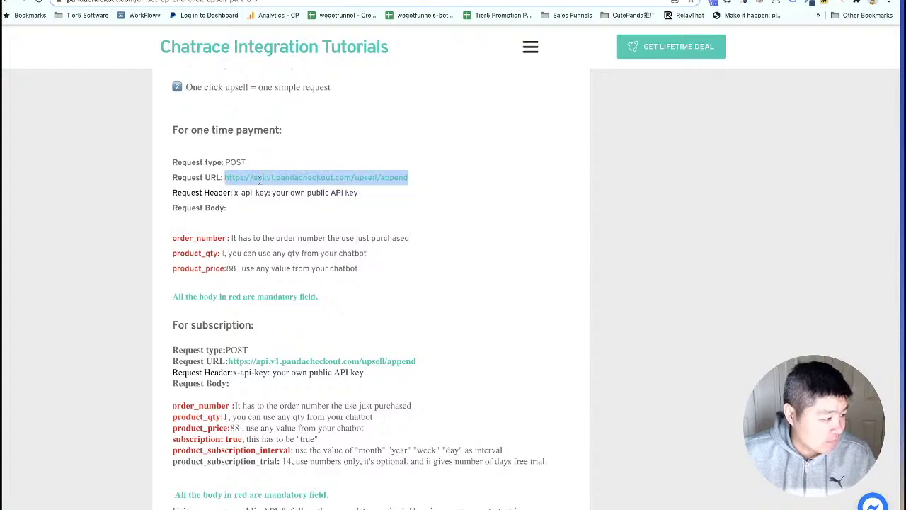
pyautogui.rightClick(254, 175)
pyautogui.click(283, 201)
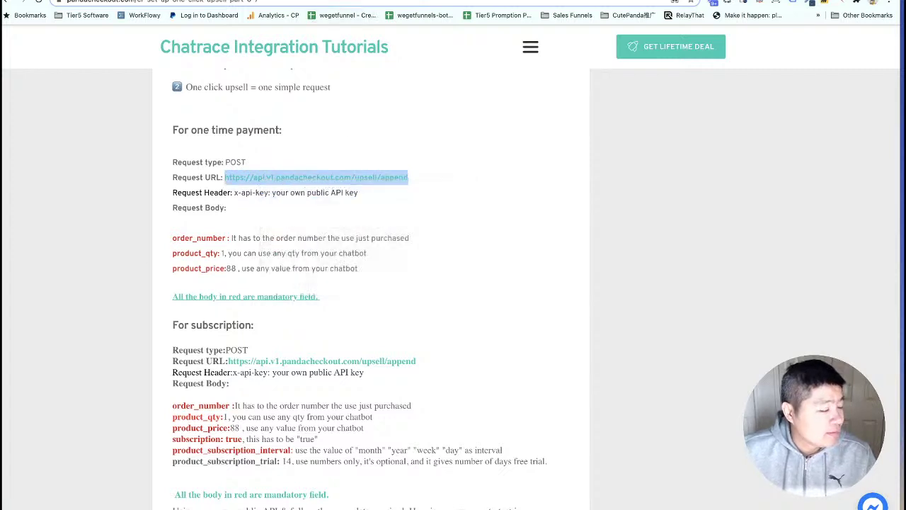
pyautogui.click(396, 0)
pyautogui.moveTo(442, 242); pyautogui.dragTo(364, 201)
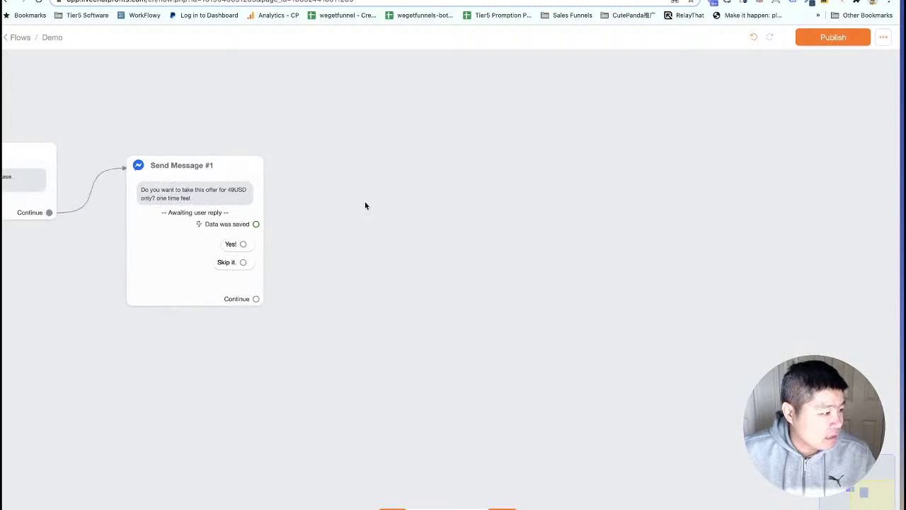
# After the Yes! reply, add a step with an External API Request: the pasted upsell URL, method POST.
pyautogui.scroll(5, 365, 201)
pyautogui.moveTo(182, 265); pyautogui.dragTo(287, 207)
pyautogui.click(790, 247)
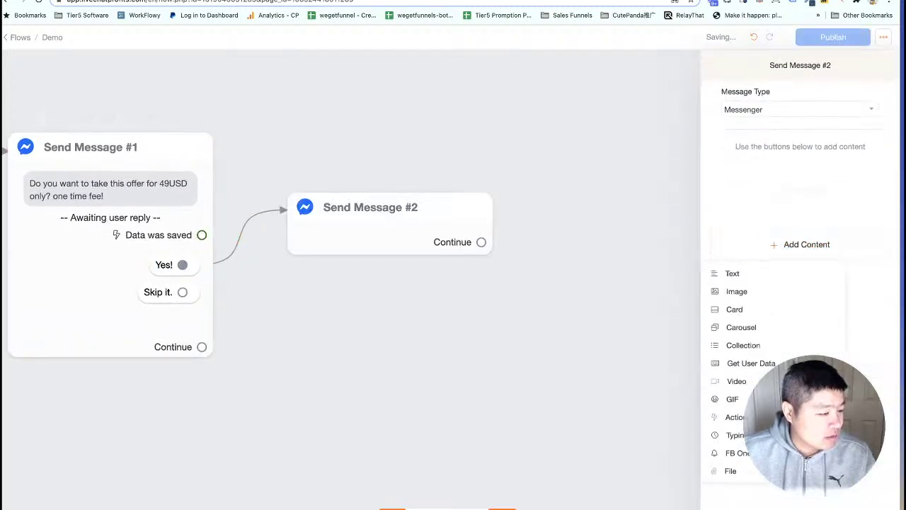
pyautogui.moveTo(720, 421)
pyautogui.scroll(-2, 599, 464)
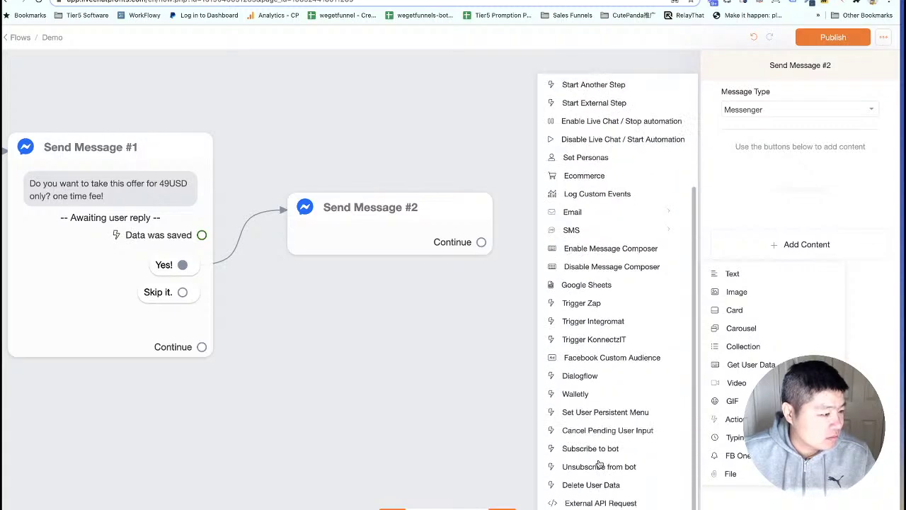
pyautogui.click(601, 502)
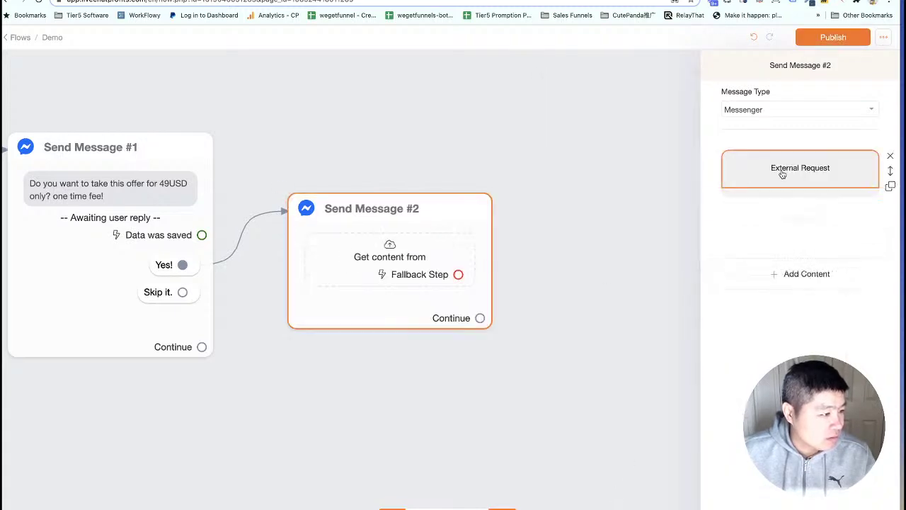
pyautogui.click(778, 172)
pyautogui.click(384, 101)
pyautogui.press('super+v')
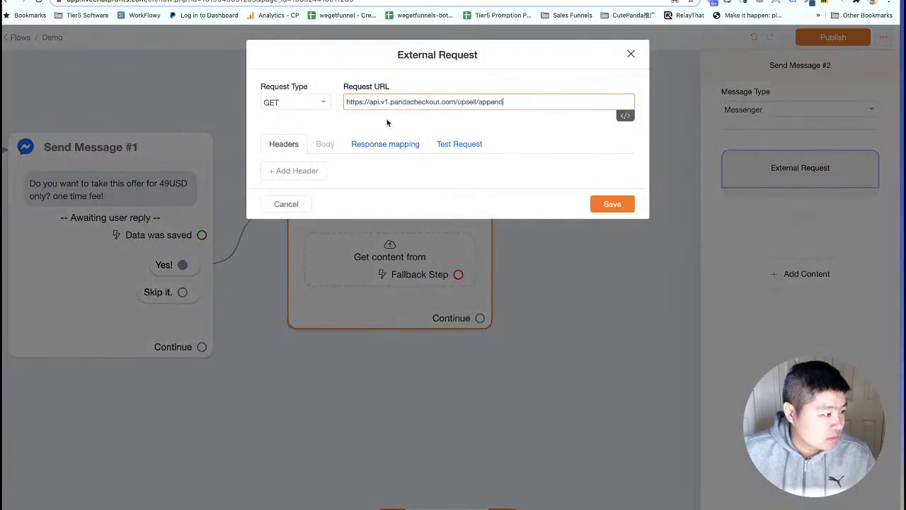
pyautogui.click(294, 105)
pyautogui.click(285, 138)
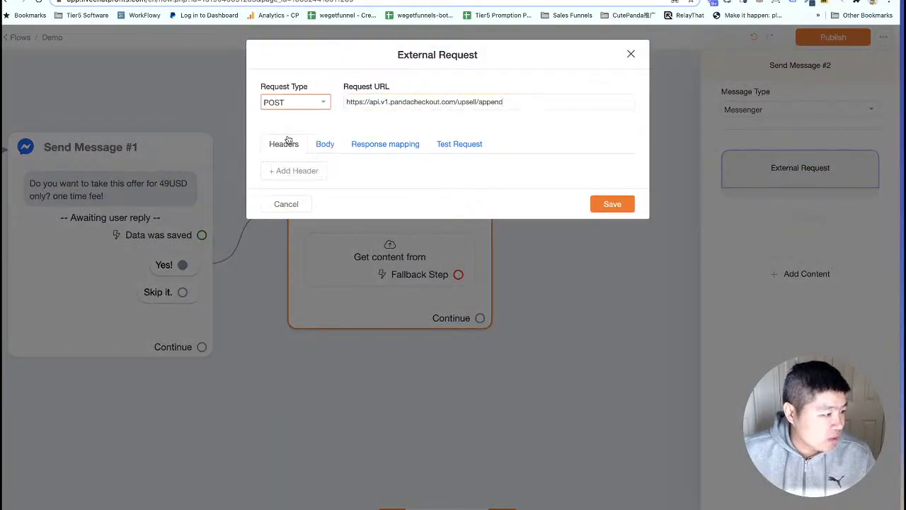
# Add a request header named x-api-key, copied from the integration tutorial.
pyautogui.click(305, 169)
pyautogui.click(290, 169)
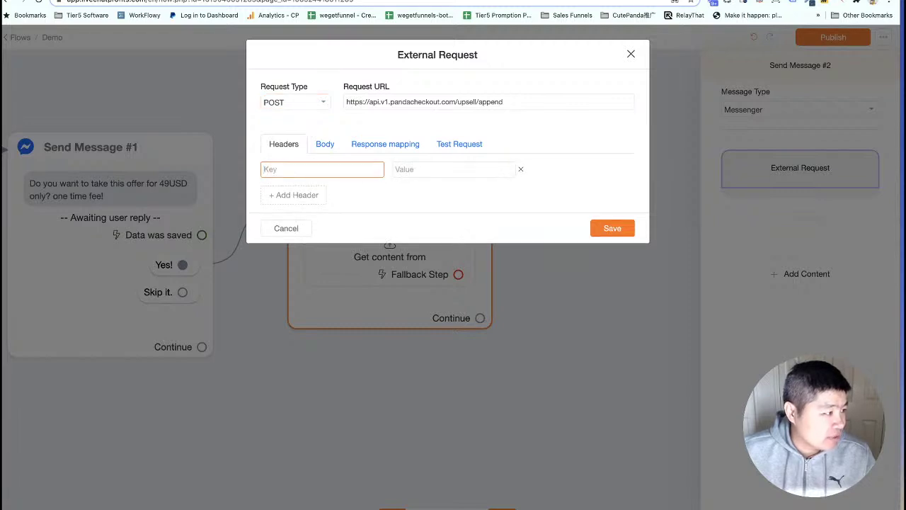
pyautogui.click(93, 0)
pyautogui.click(228, 256)
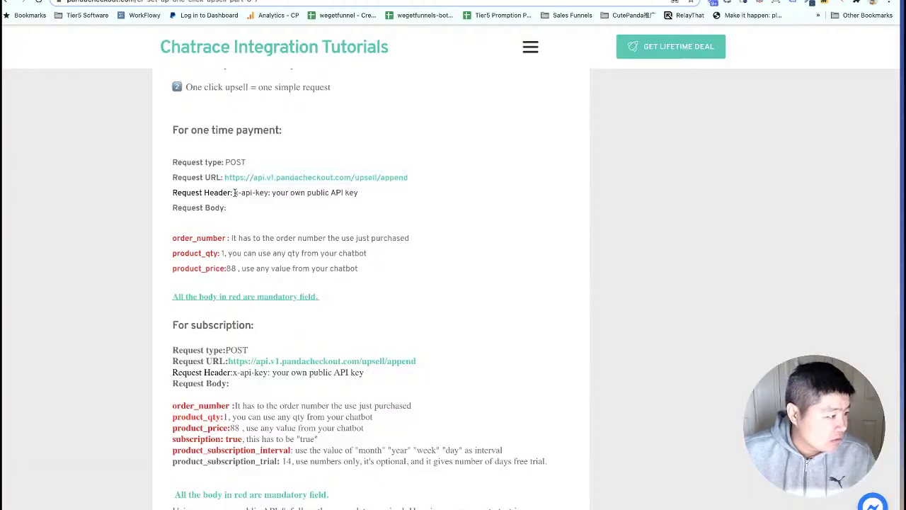
pyautogui.moveTo(236, 193); pyautogui.dragTo(267, 192)
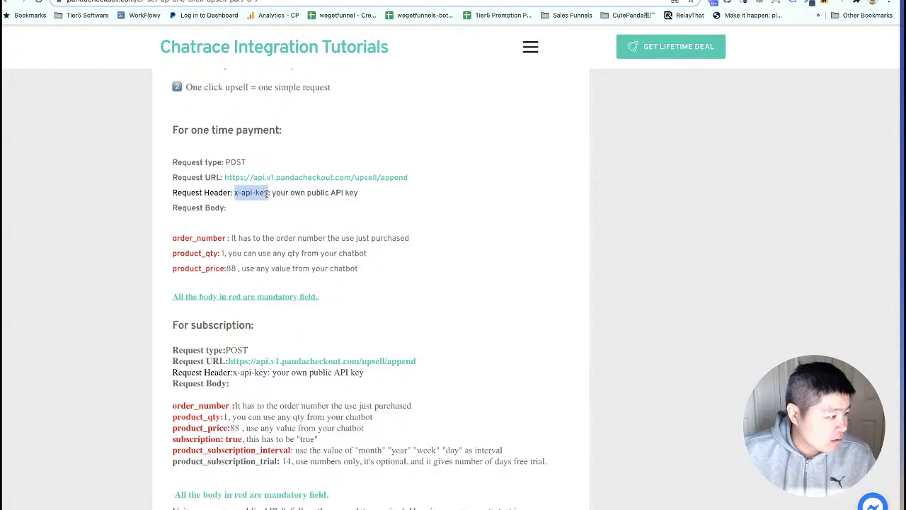
pyautogui.rightClick(263, 192)
pyautogui.click(285, 212)
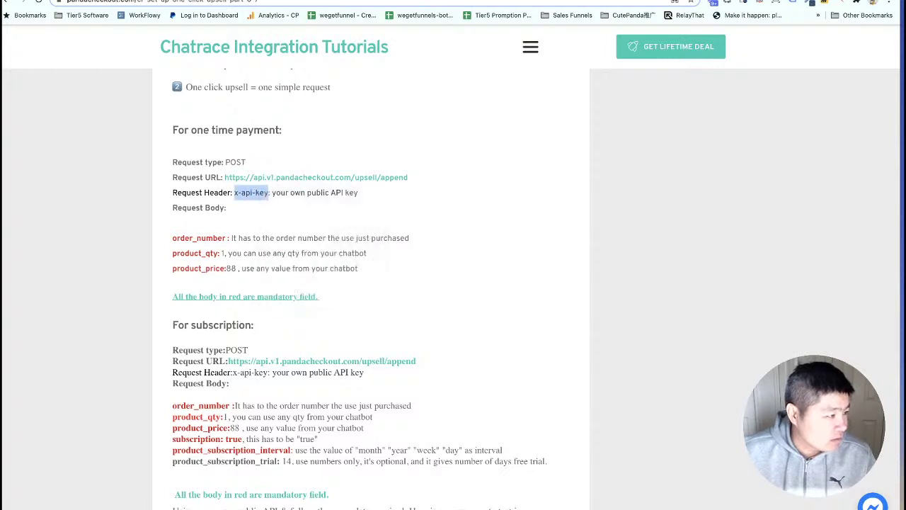
pyautogui.click(212, 0)
pyautogui.hotkey('ctrl', 'v')
pyautogui.click(429, 170)
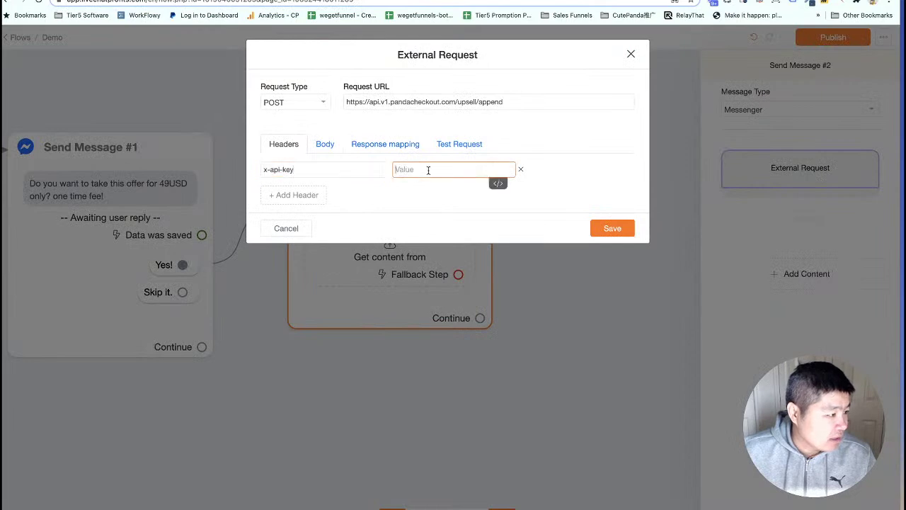
pyautogui.click(213, 0)
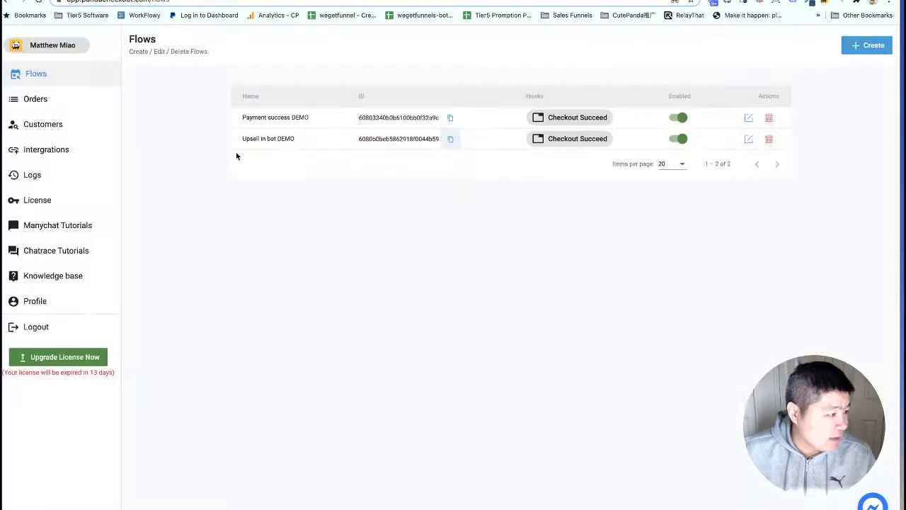
# Paste the Public Key from Panda Checkout's License page as the x-api-key header value.
pyautogui.click(39, 201)
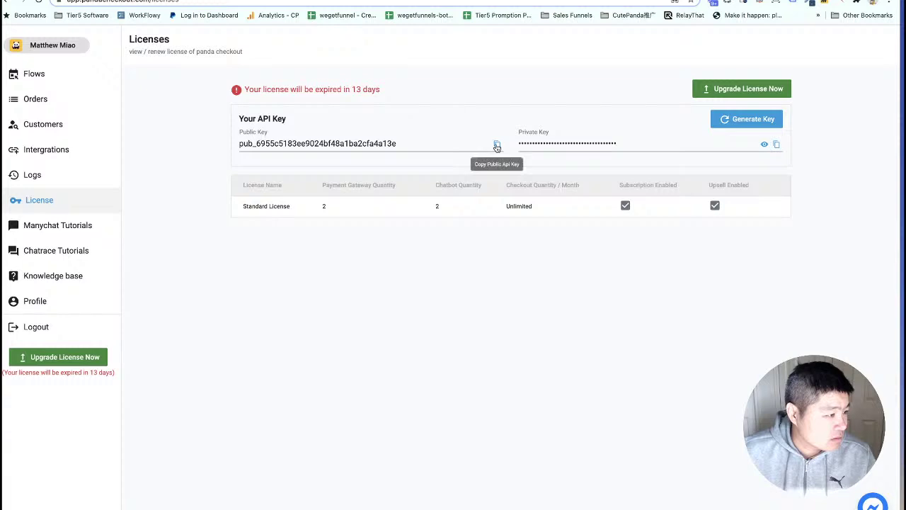
pyautogui.click(495, 144)
pyautogui.click(106, 0)
pyautogui.press('super+v')
pyautogui.click(326, 143)
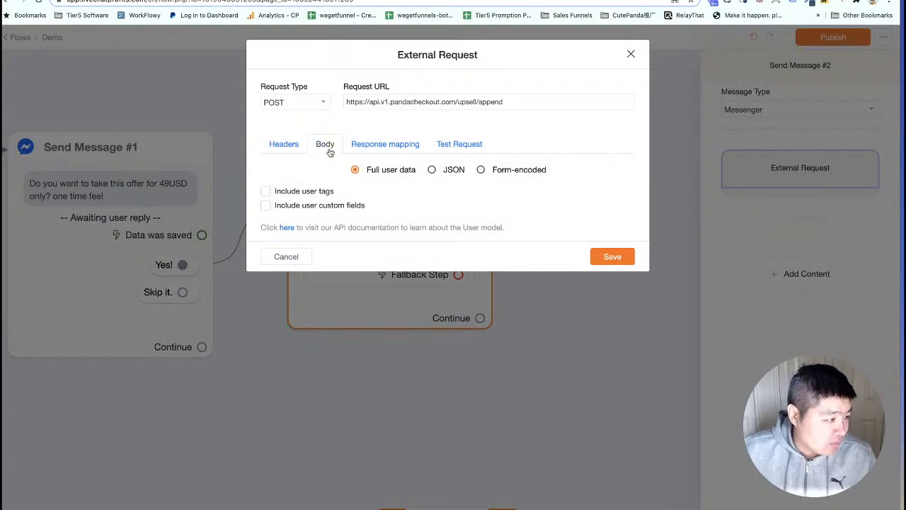
# Set the request body to Form-encoded and add three parameter rows.
pyautogui.click(482, 171)
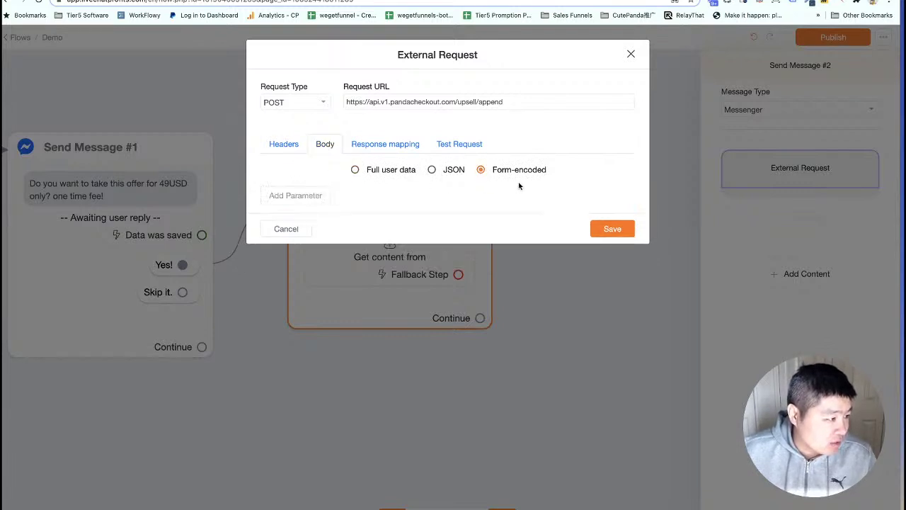
pyautogui.click(307, 199)
pyautogui.click(308, 224)
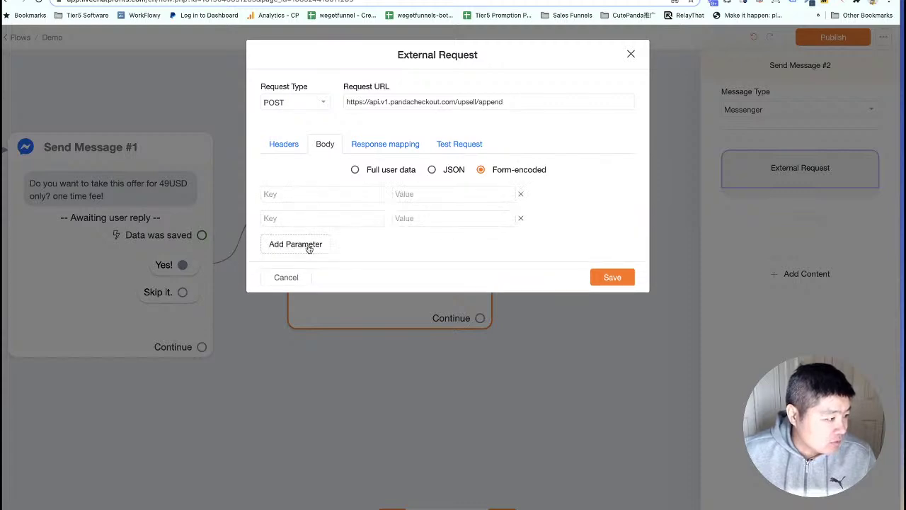
pyautogui.click(310, 246)
# Make the first parameter order_number, copied from the tutorial, with the {{order_number}} user field as value.
pyautogui.click(177, 0)
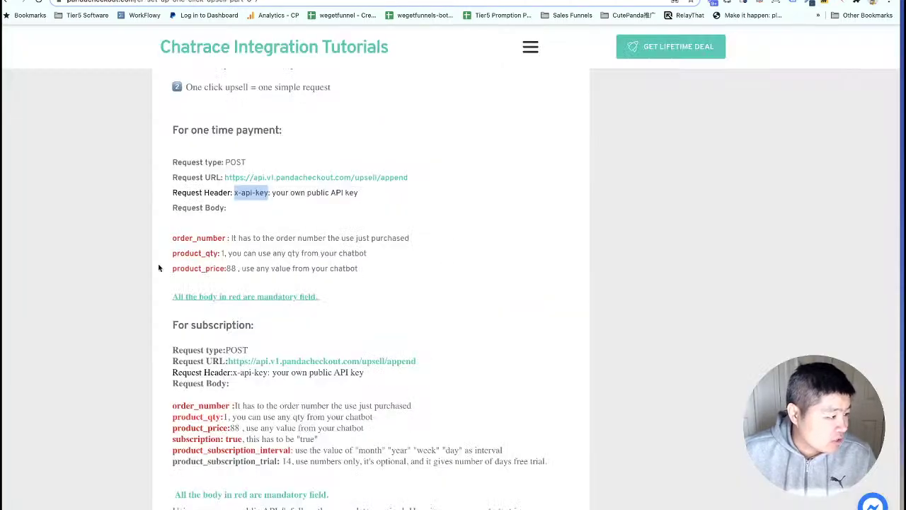
pyautogui.scroll(-3, 197, 335)
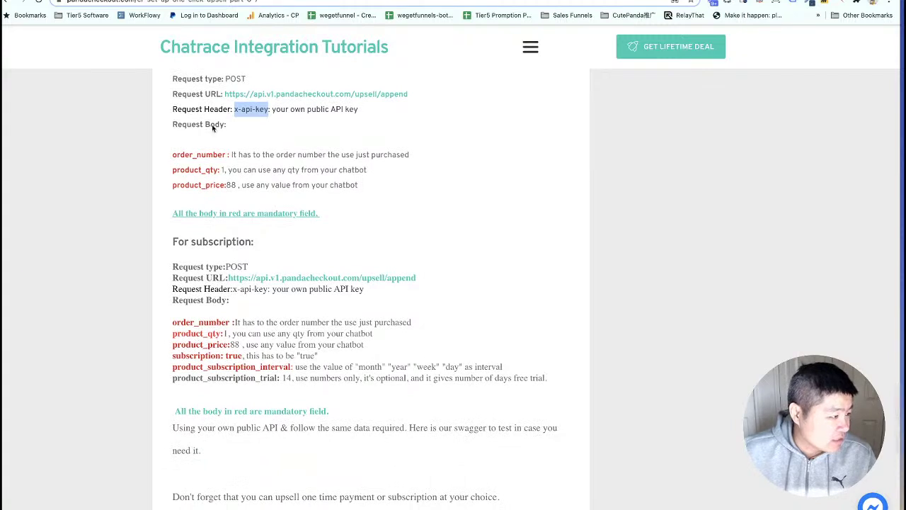
pyautogui.click(224, 155)
pyautogui.moveTo(225, 154); pyautogui.dragTo(172, 154)
pyautogui.rightClick(173, 154)
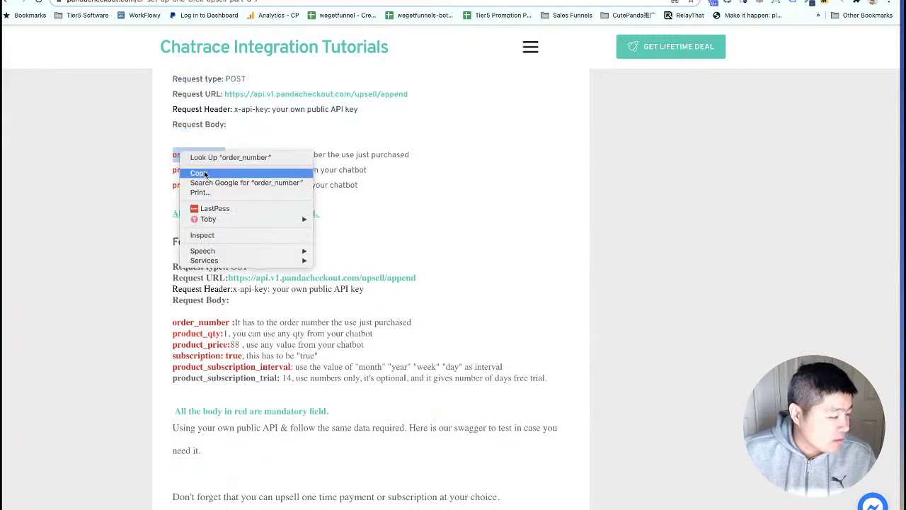
pyautogui.click(196, 170)
pyautogui.click(368, 0)
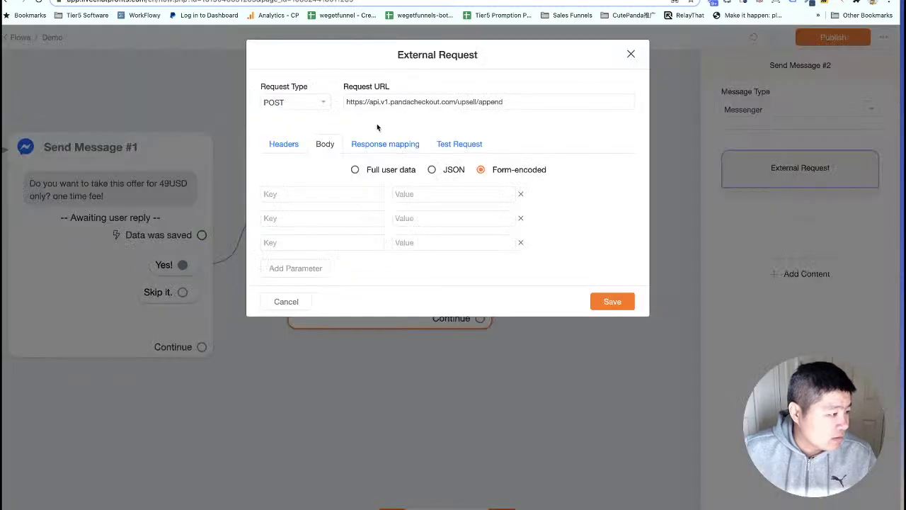
pyautogui.click(322, 194)
pyautogui.hotkey('ctrl', 'v')
pyautogui.click(427, 193)
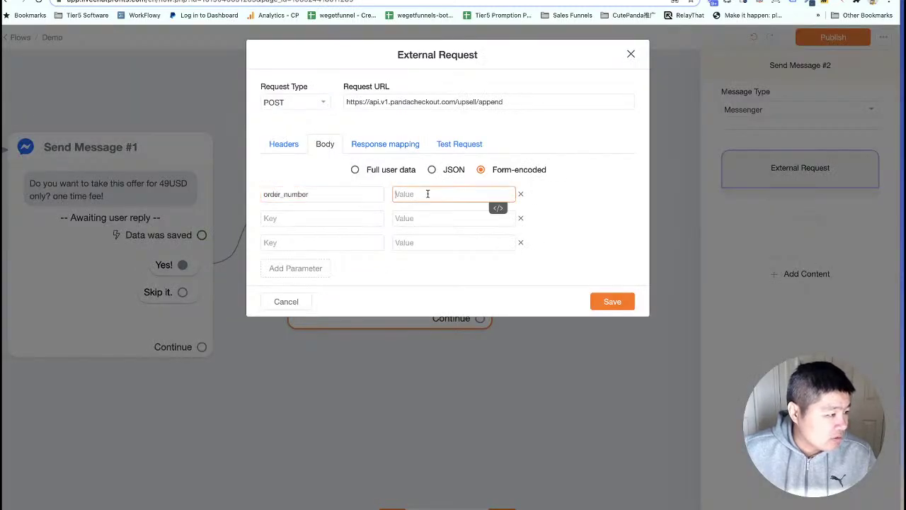
pyautogui.write('{')
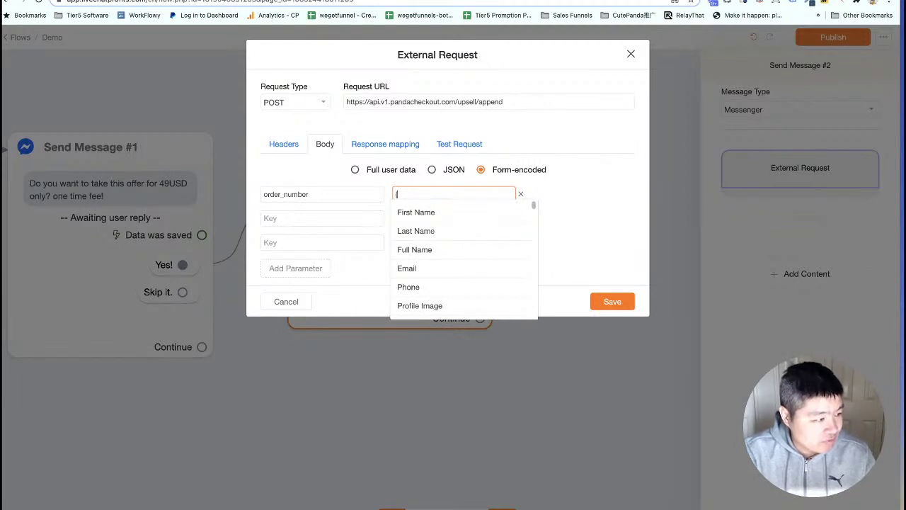
pyautogui.write('order')
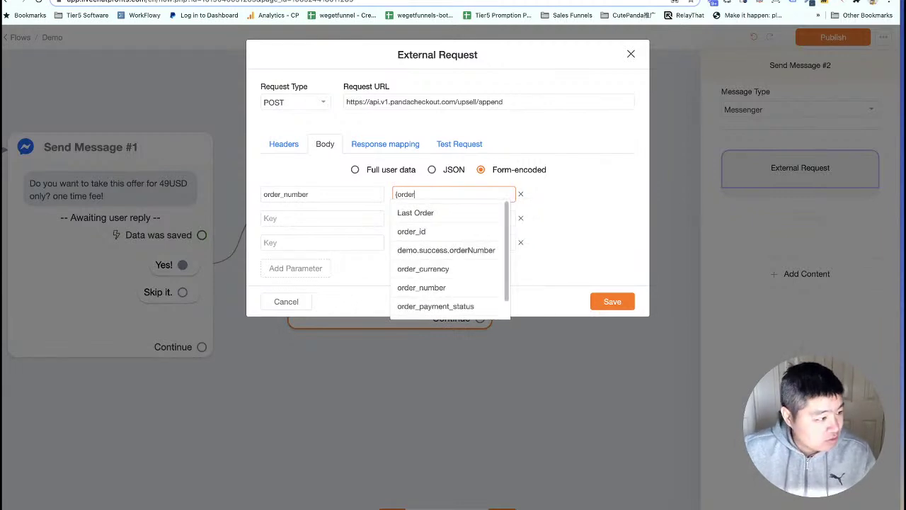
pyautogui.click(424, 288)
# Set the second parameter to product_qty with value 1.
pyautogui.click(308, 220)
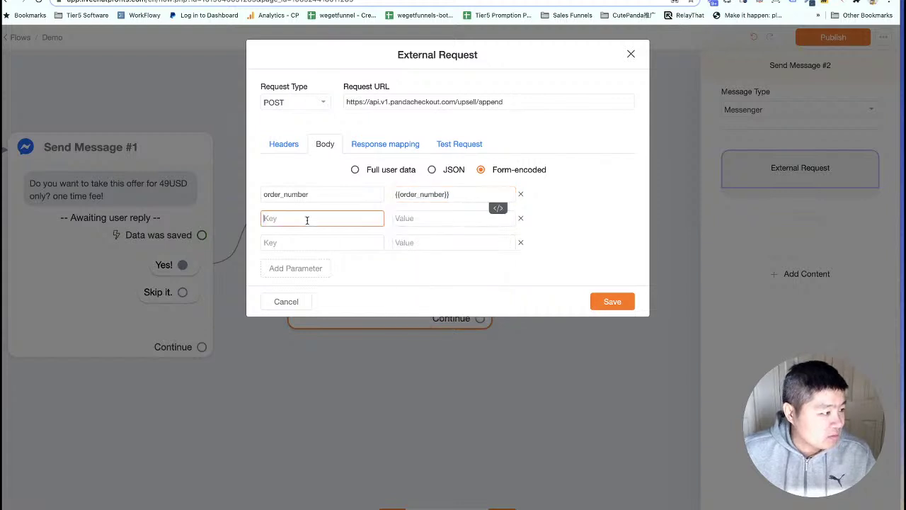
pyautogui.hotkey('ctrl', 'Tab')
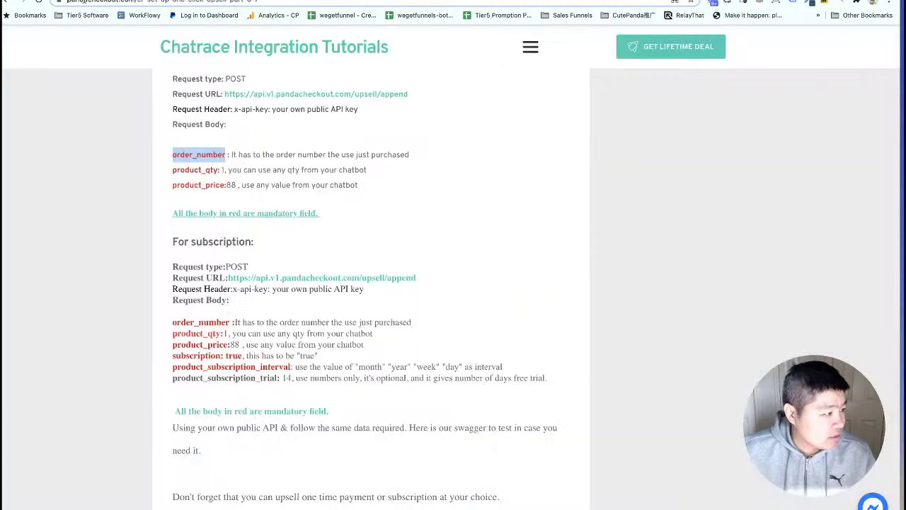
pyautogui.click(199, 202)
pyautogui.moveTo(219, 172); pyautogui.dragTo(173, 172)
pyautogui.rightClick(182, 170)
pyautogui.click(201, 190)
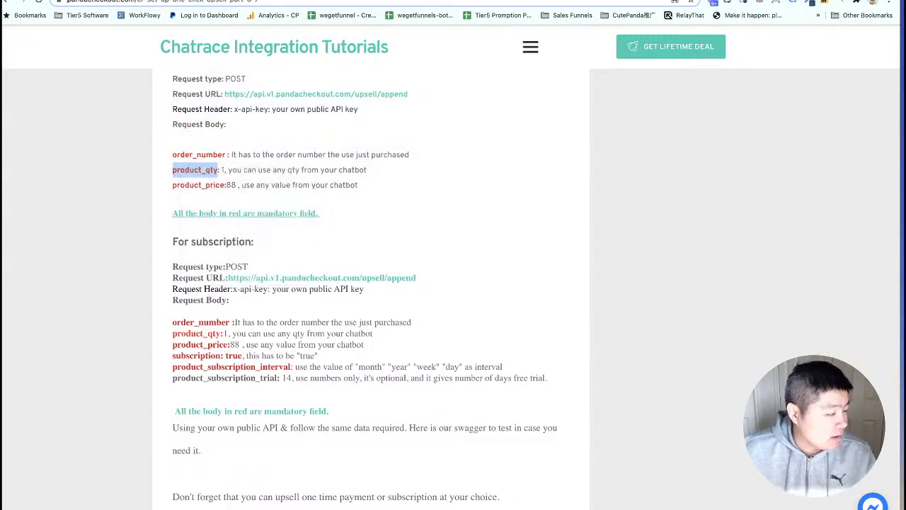
pyautogui.click(370, 0)
pyautogui.press('super+v')
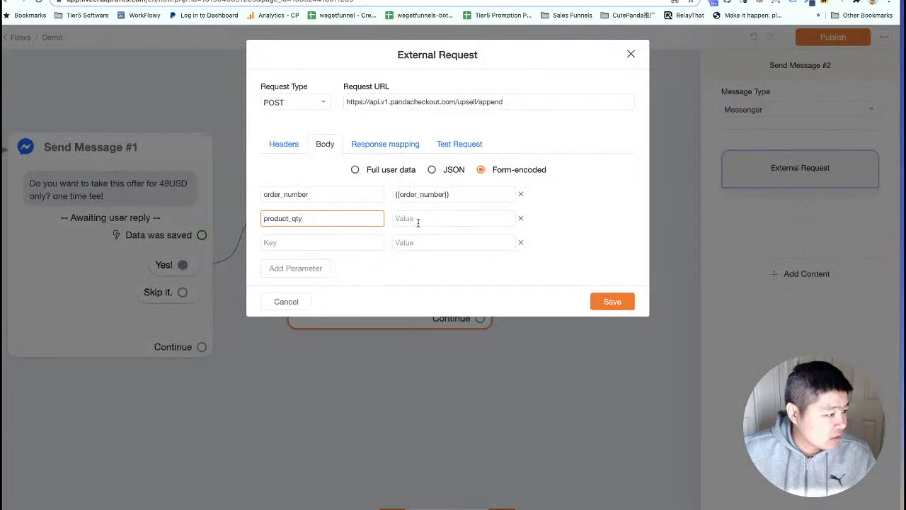
pyautogui.click(418, 220)
pyautogui.write('1')
# Set the third parameter to product_price with value 49, and add a fourth parameter row.
pyautogui.click(332, 240)
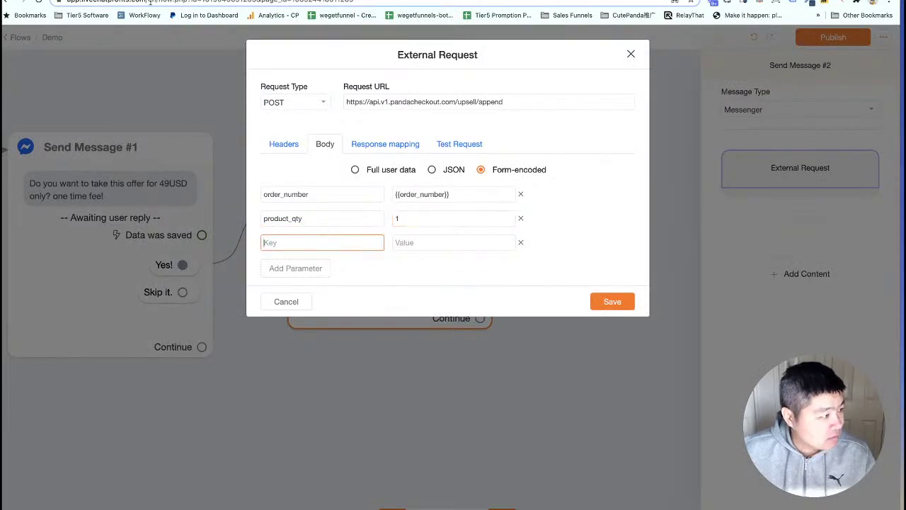
pyautogui.click(127, 0)
pyautogui.click(211, 181)
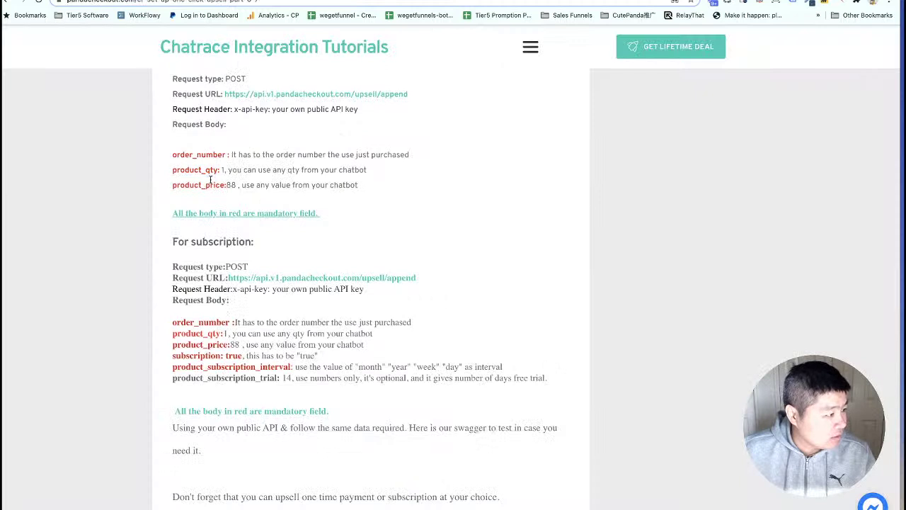
pyautogui.moveTo(225, 185); pyautogui.dragTo(172, 185)
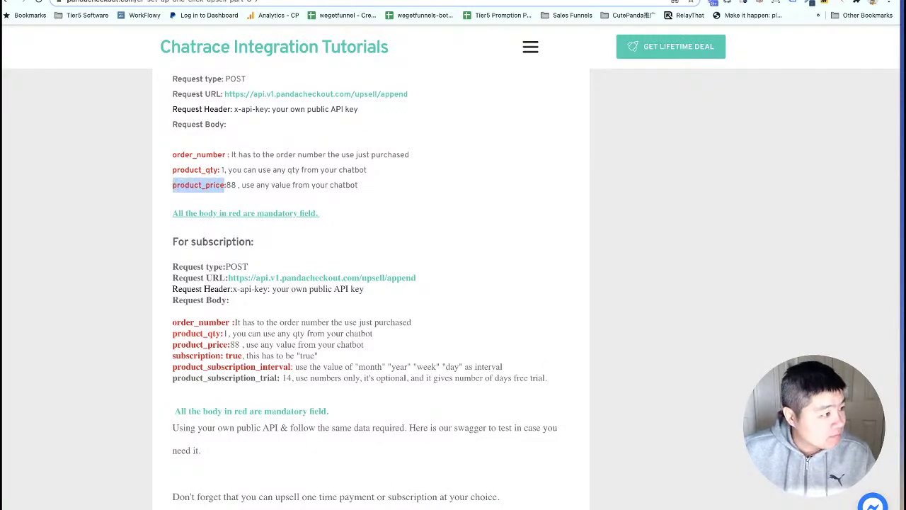
pyautogui.click(397, 3)
pyautogui.hotkey('ctrl', 'v')
pyautogui.click(406, 242)
pyautogui.write('4')
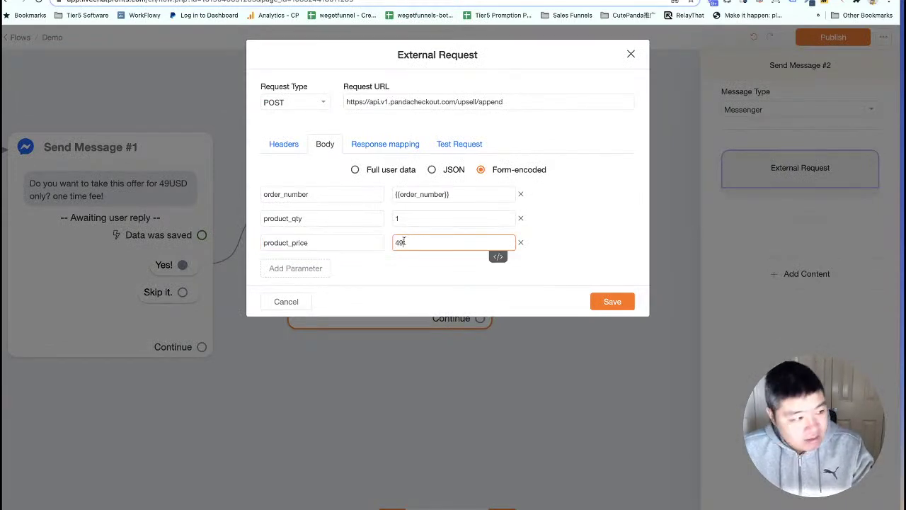
pyautogui.click(295, 269)
pyautogui.click(296, 272)
# Add a product_name parameter with value 'Live demo upsell one time payment' and save the request.
pyautogui.write('product')
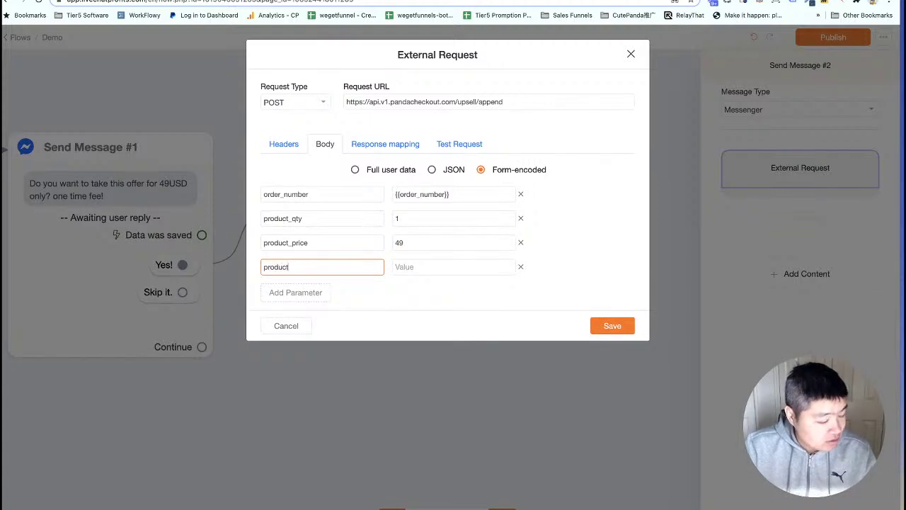
pyautogui.write('_name')
pyautogui.press('Tab')
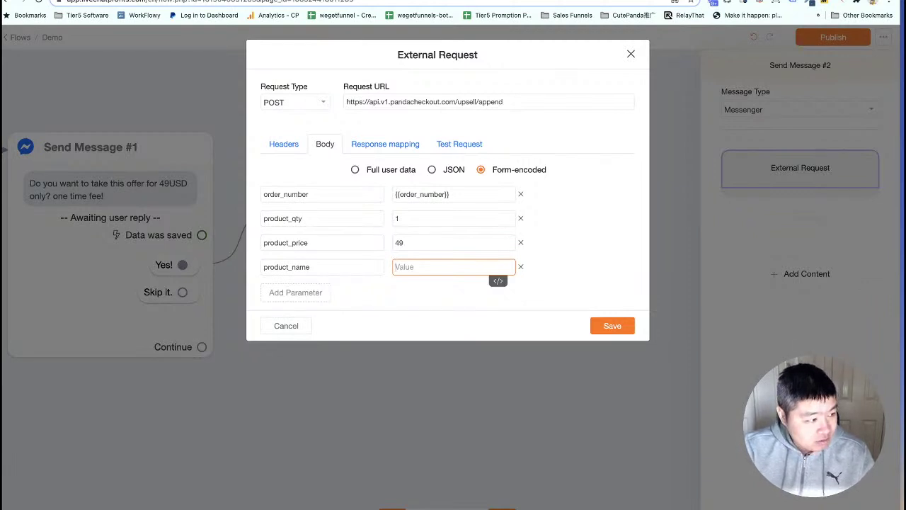
pyautogui.write('Live demo')
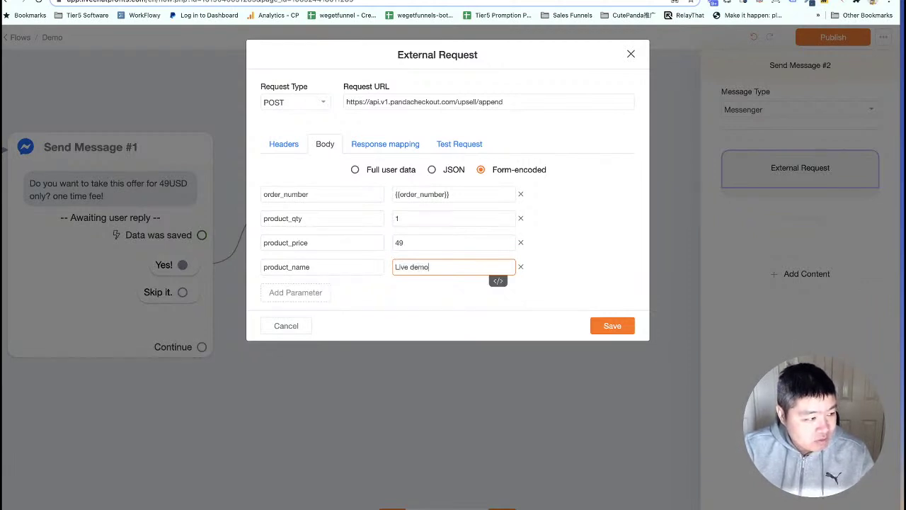
pyautogui.write(' upsell one ')
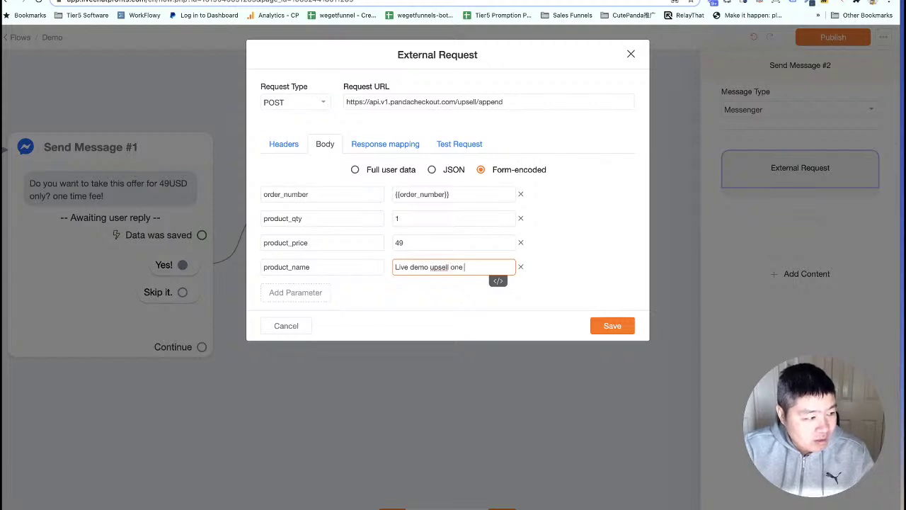
pyautogui.write('time payment')
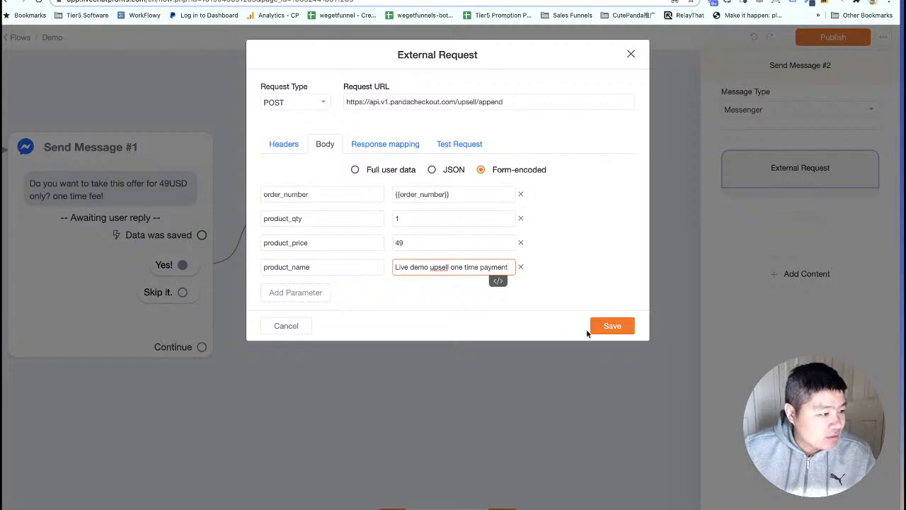
pyautogui.click(611, 327)
# Connect Send Message #2 to a new Send Message #3 reading 'Ok, done! Just added this product to your order.'.
pyautogui.moveTo(405, 309); pyautogui.dragTo(398, 274)
pyautogui.moveTo(457, 333); pyautogui.dragTo(453, 329)
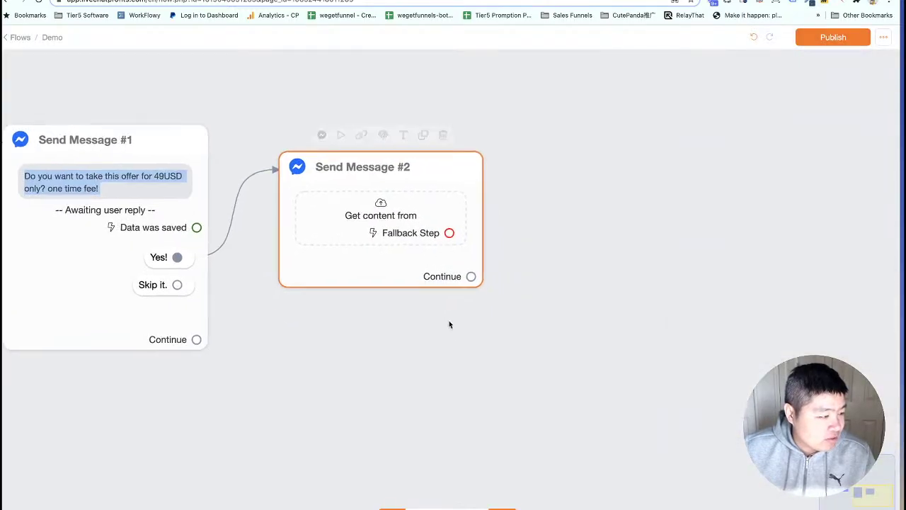
pyautogui.scroll(-3, 450, 325)
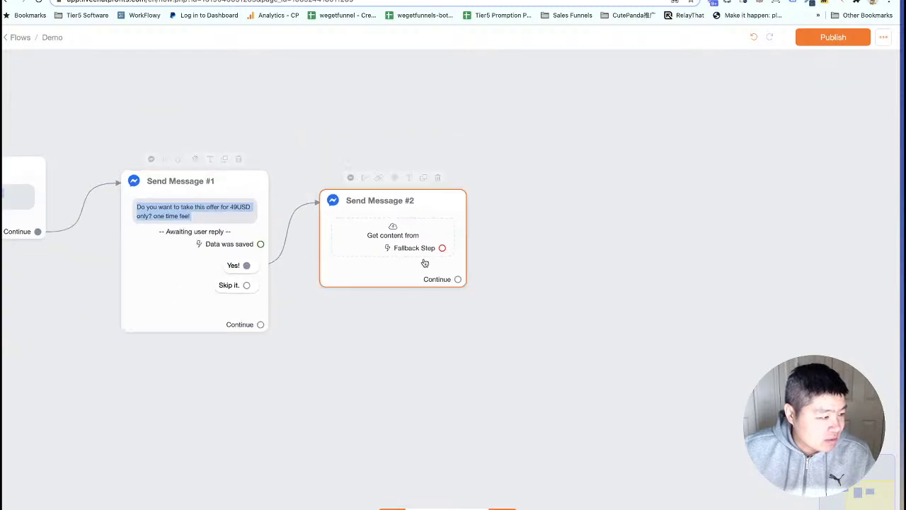
pyautogui.hscroll(2, 403, 324)
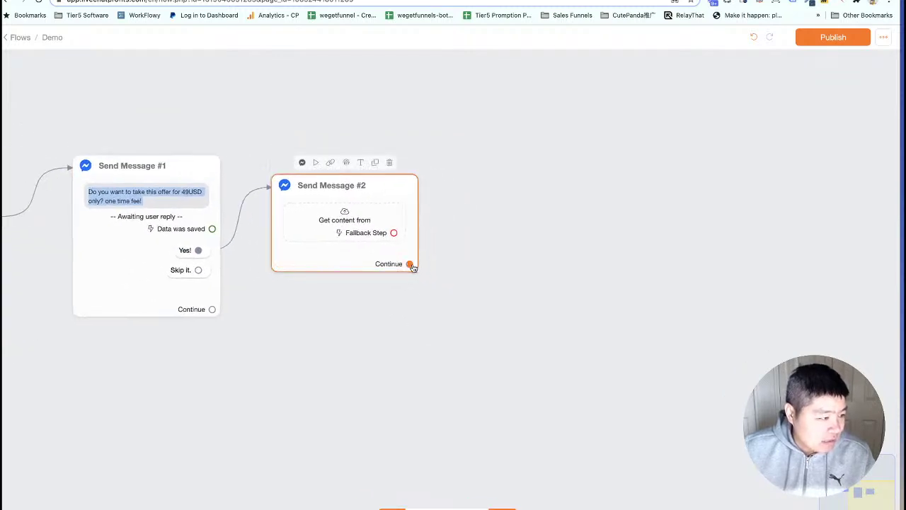
pyautogui.moveTo(409, 264); pyautogui.dragTo(362, 345)
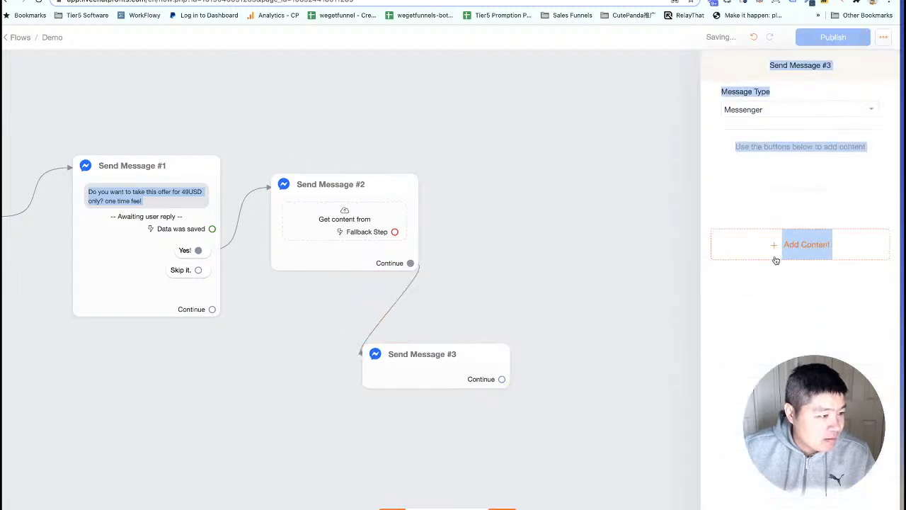
pyautogui.click(772, 255)
pyautogui.click(746, 273)
pyautogui.click(758, 163)
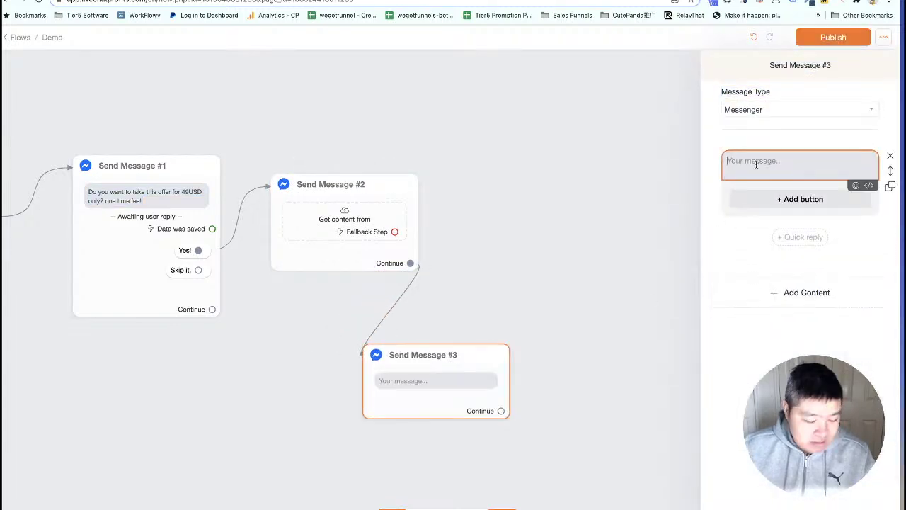
pyautogui.write('Ok, done! Just adde')
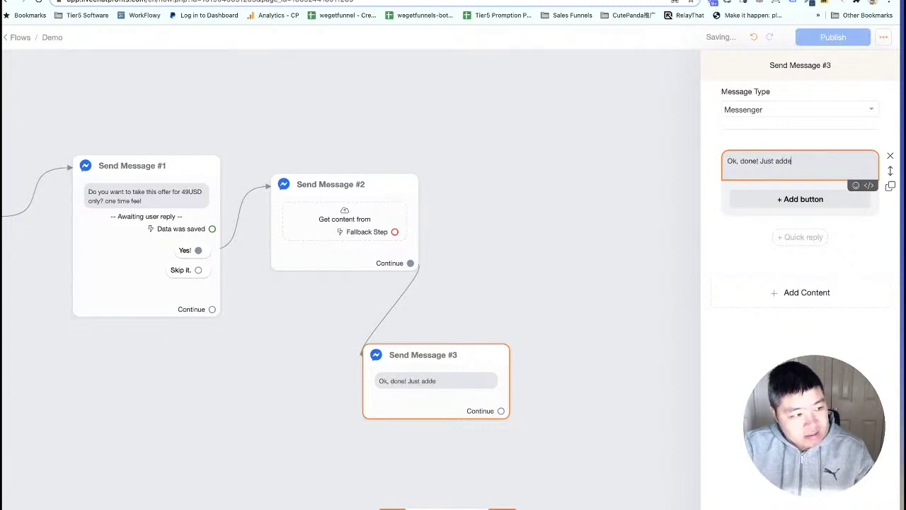
pyautogui.write('d this product t')
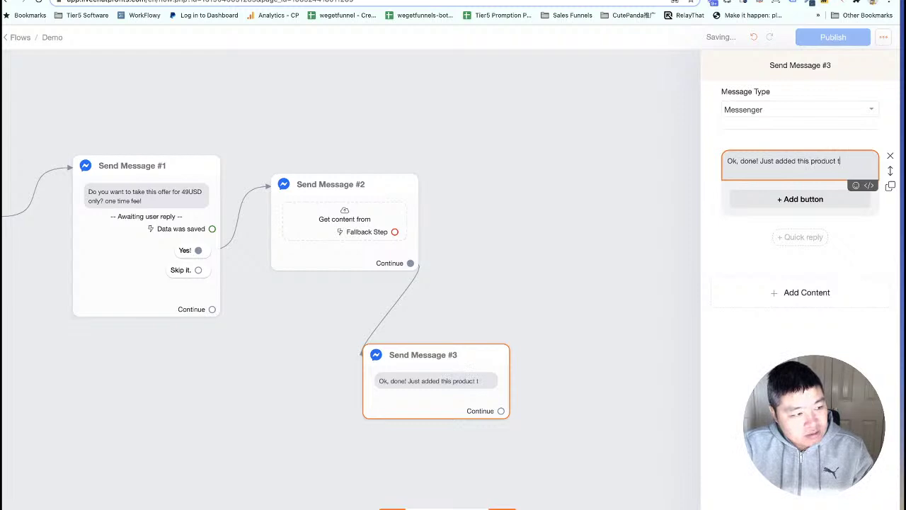
pyautogui.write('o your order.')
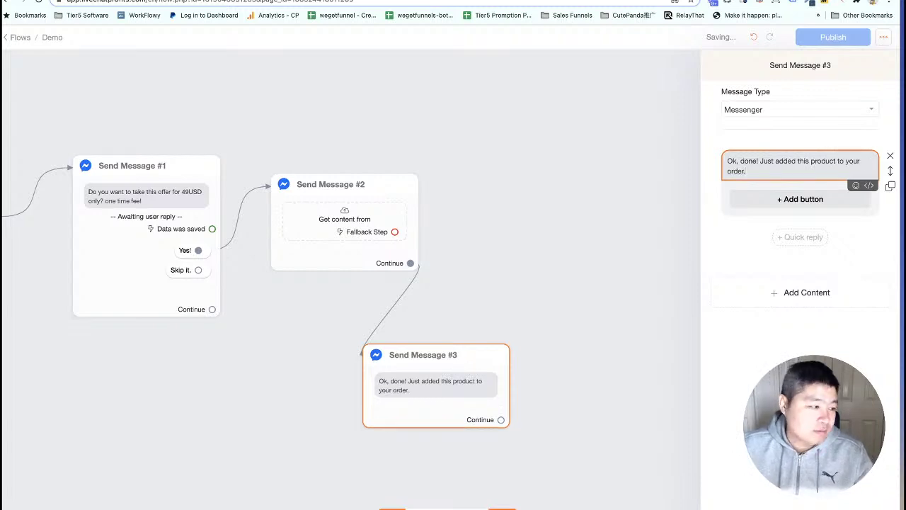
pyautogui.click(548, 216)
pyautogui.moveTo(438, 387); pyautogui.dragTo(373, 359)
pyautogui.click(395, 237)
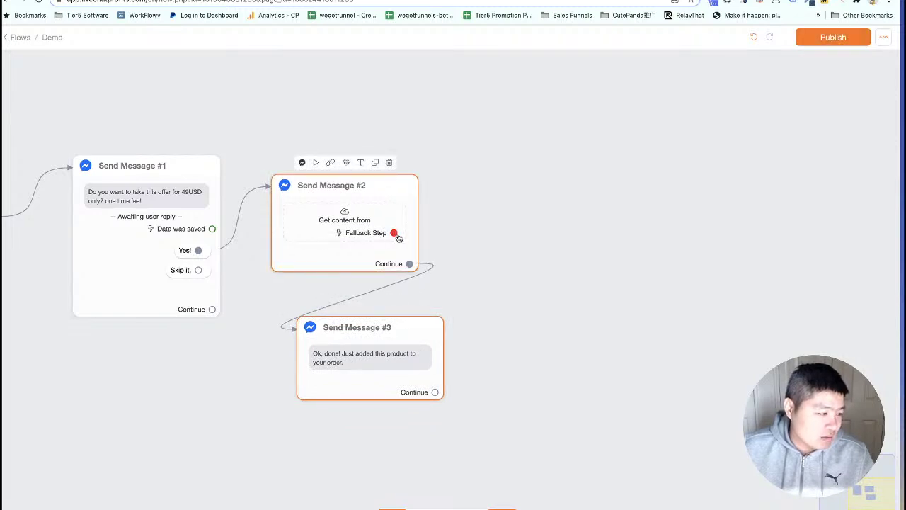
# Create fallback Send Message #4: 'oops! something wrong... support... get back to you on this shortly'.
pyautogui.moveTo(396, 235); pyautogui.dragTo(491, 200)
pyautogui.click(829, 255)
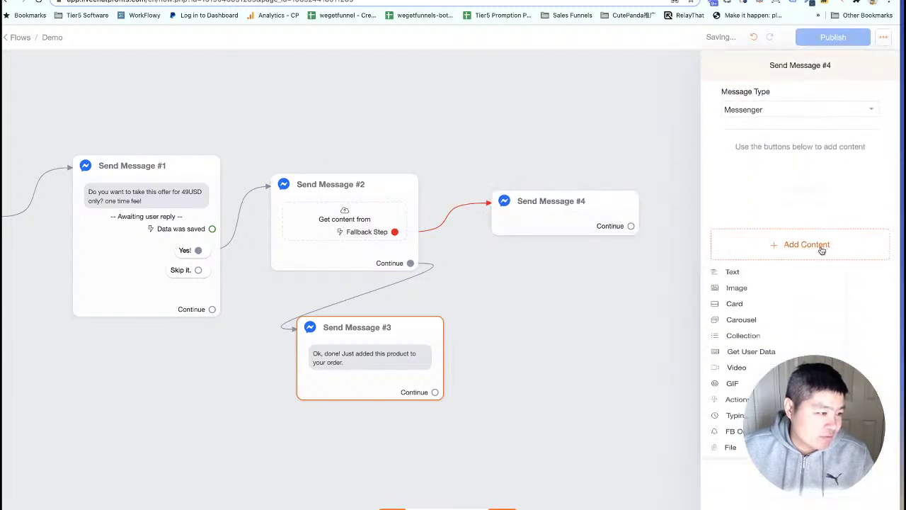
pyautogui.click(742, 277)
pyautogui.write('oo')
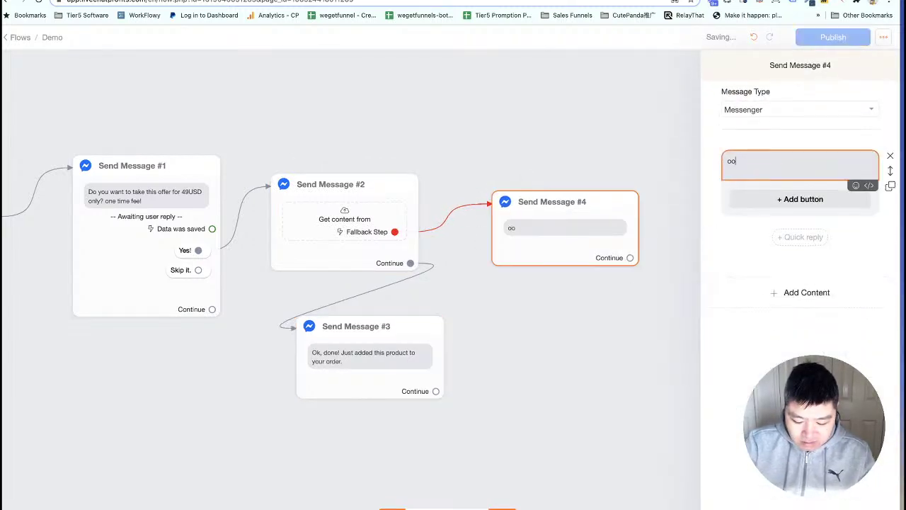
pyautogui.write('ps! so')
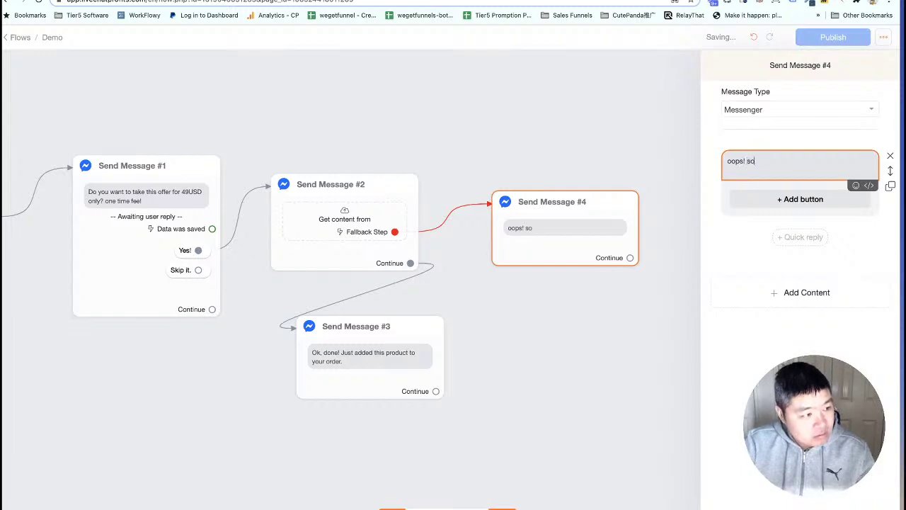
pyautogui.write('mething wrong. I will send notificatio')
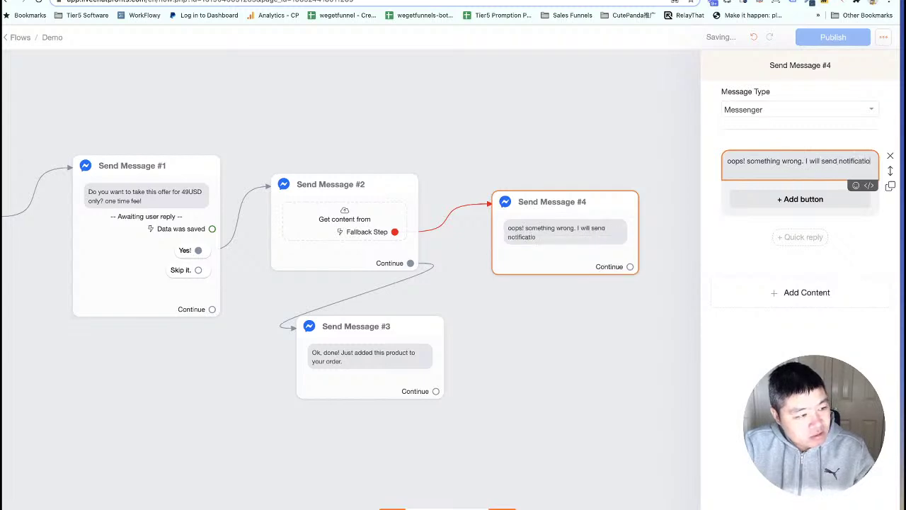
pyautogui.write('n to the admin')
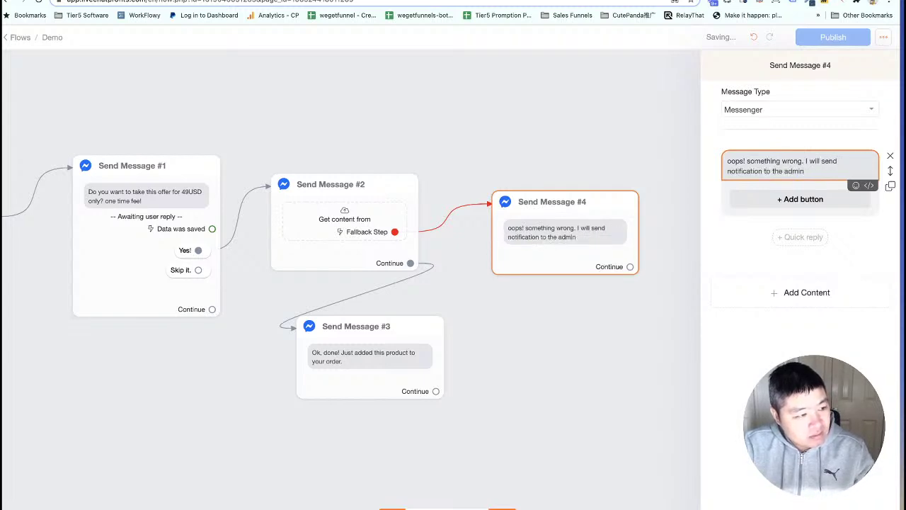
pyautogui.write(' and he')
pyautogui.press('BackSpace')
pyautogui.press('BackSpace')
pyautogui.write('support. they')
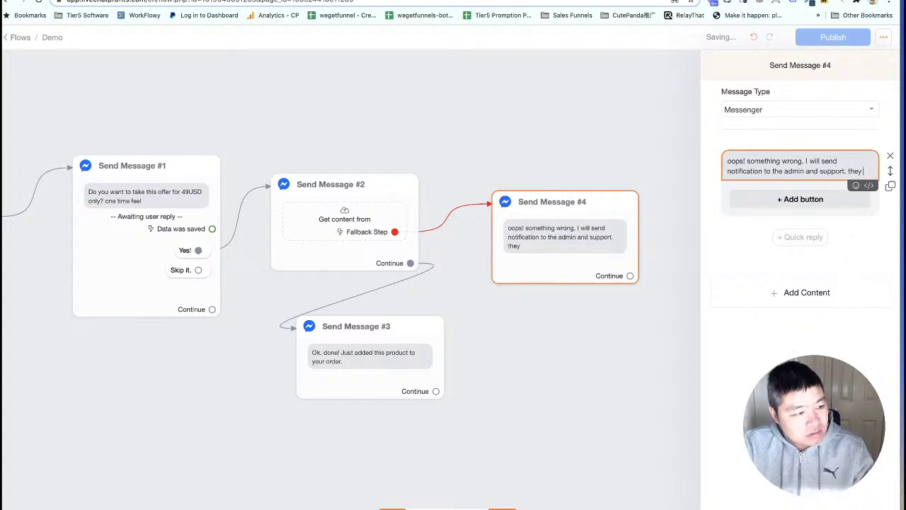
pyautogui.write(' shall get b')
pyautogui.press('BackSpace')
pyautogui.write('ge')
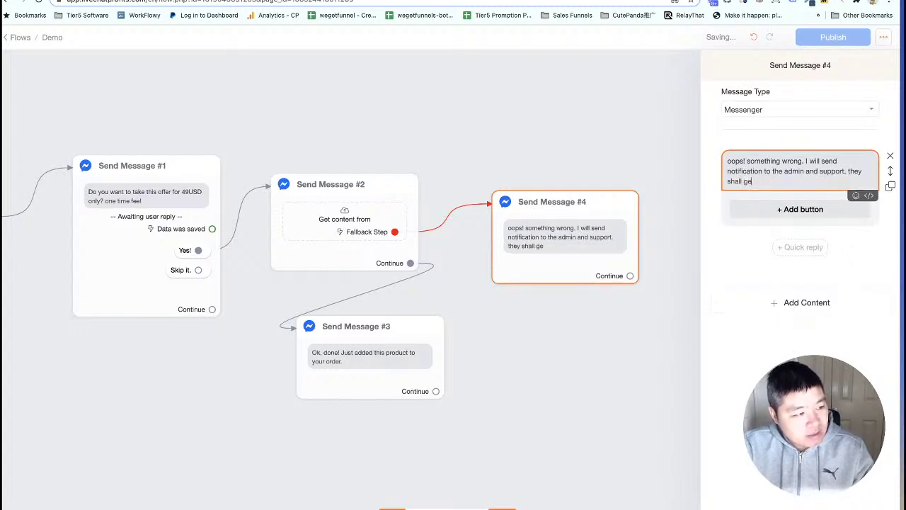
pyautogui.write('t back to you')
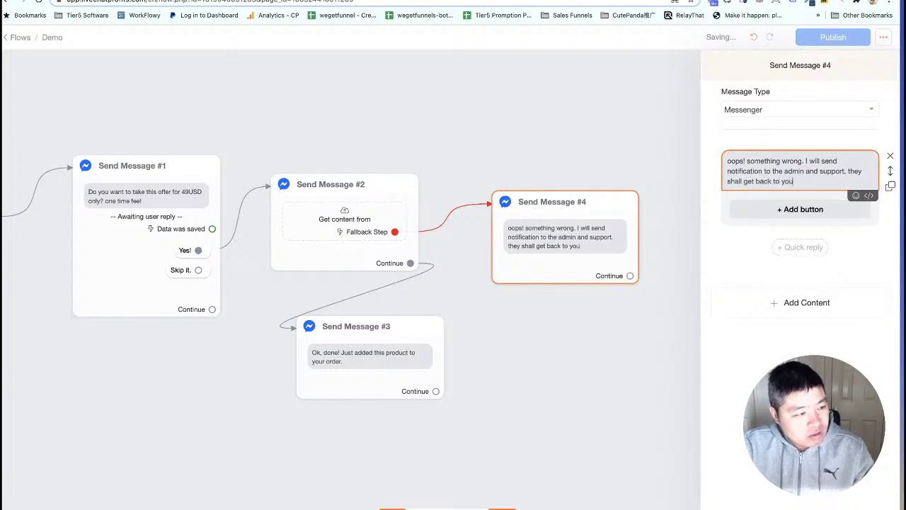
pyautogui.write(' on this shortly')
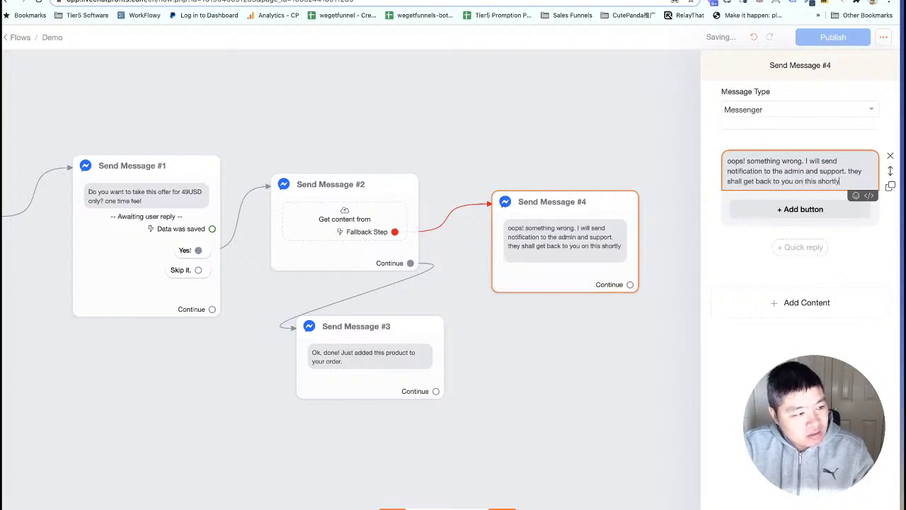
pyautogui.click(633, 346)
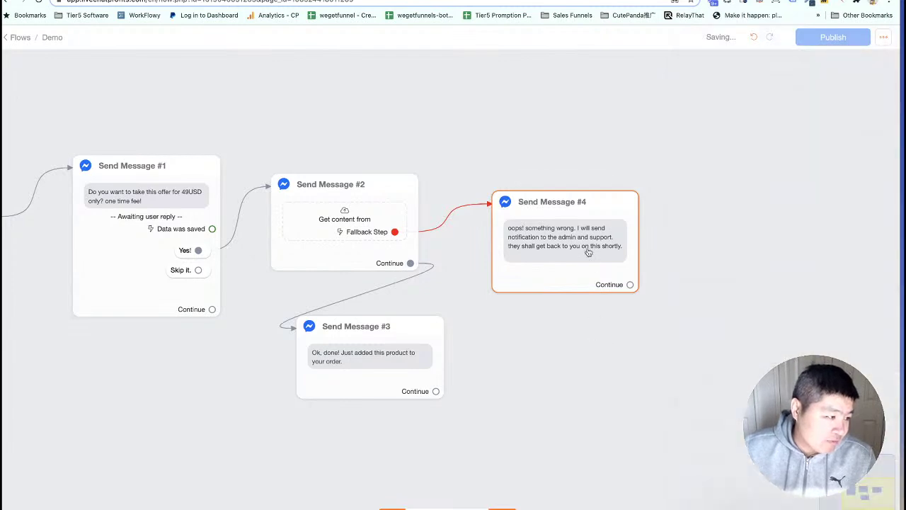
# Reposition Send Message #4 and publish the flow.
pyautogui.moveTo(588, 250); pyautogui.dragTo(589, 226)
pyautogui.moveTo(586, 333); pyautogui.dragTo(594, 321)
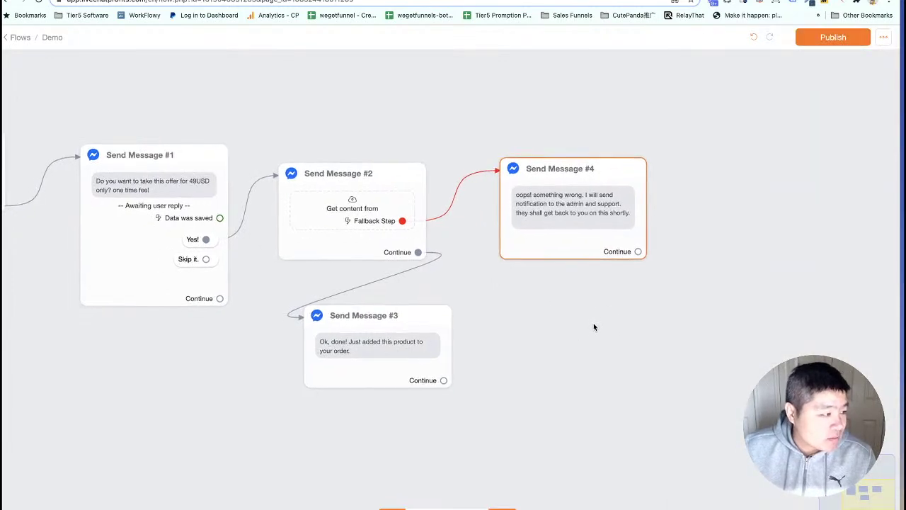
pyautogui.click(843, 36)
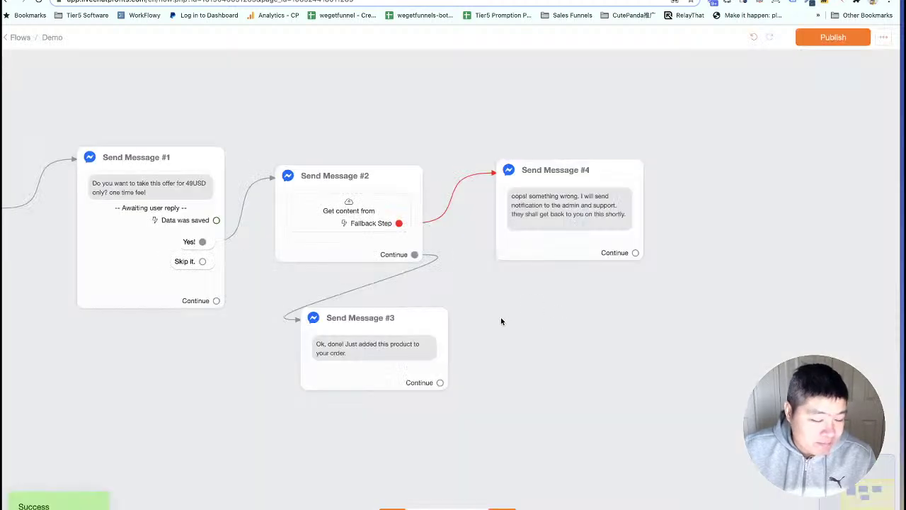
# Duplicate the Send Message #1 question below Send Message #3 and connect #3 to it.
pyautogui.moveTo(502, 320); pyautogui.dragTo(532, 294)
pyautogui.moveTo(130, 121)
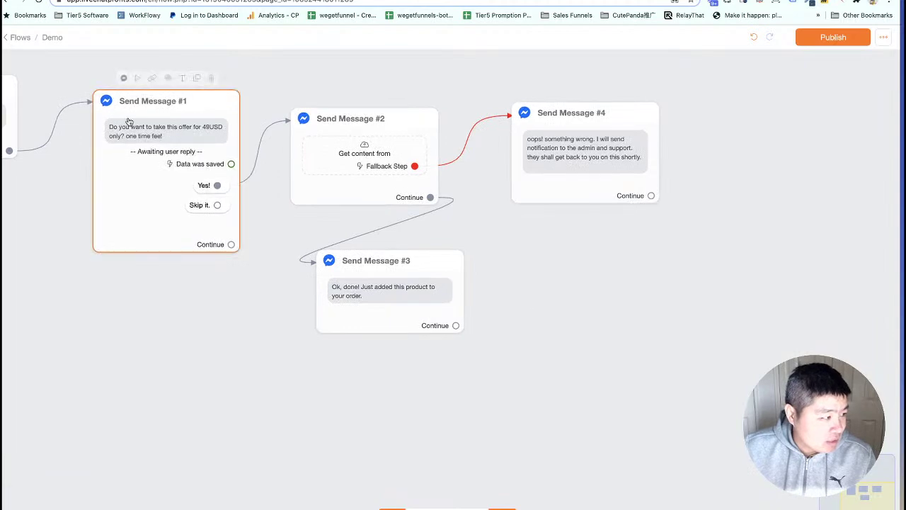
pyautogui.click(195, 79)
pyautogui.moveTo(177, 148); pyautogui.dragTo(369, 356)
pyautogui.moveTo(520, 360); pyautogui.dragTo(486, 223)
pyautogui.moveTo(389, 243); pyautogui.dragTo(382, 267)
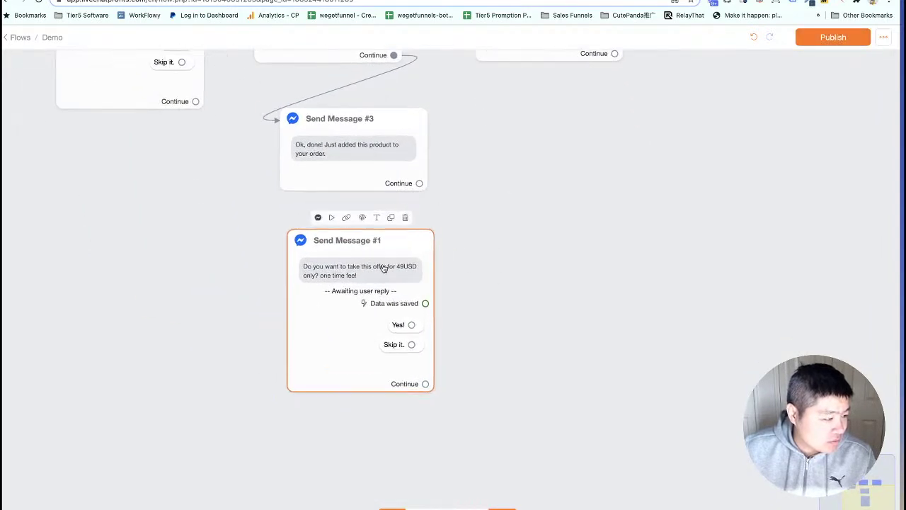
pyautogui.moveTo(419, 185); pyautogui.dragTo(380, 267)
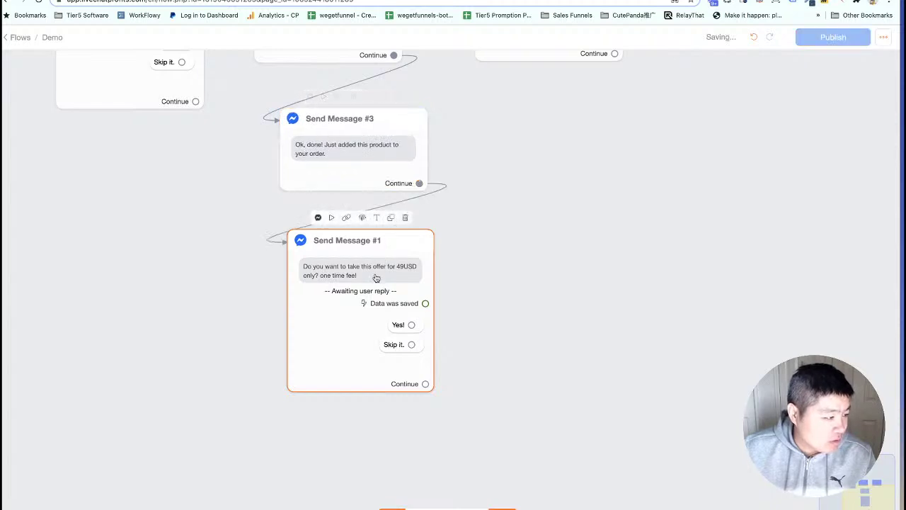
# Reword the copied question to offer 20USD per month, removing the 49 one-time fee wording.
pyautogui.click(409, 271)
pyautogui.click(840, 160)
pyautogui.press('BackSpace')
pyautogui.press('BackSpace')
pyautogui.write('20USD ')
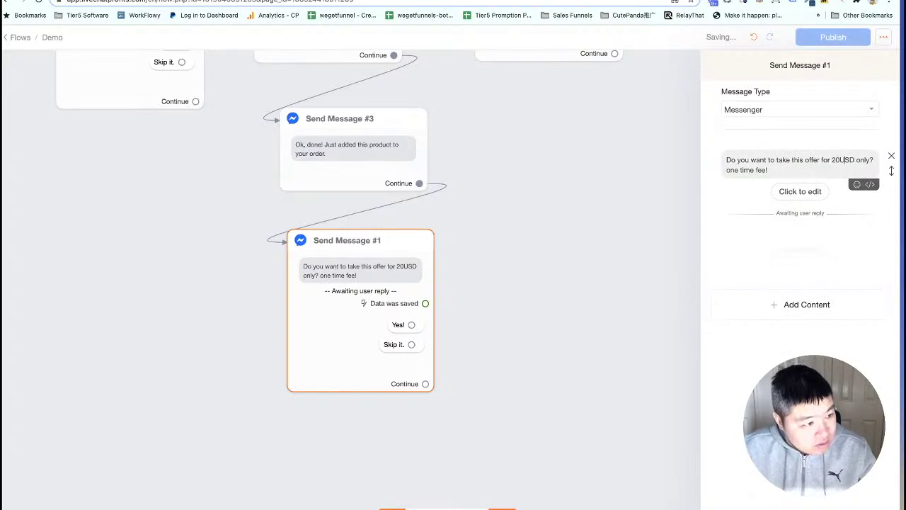
pyautogui.write('per month')
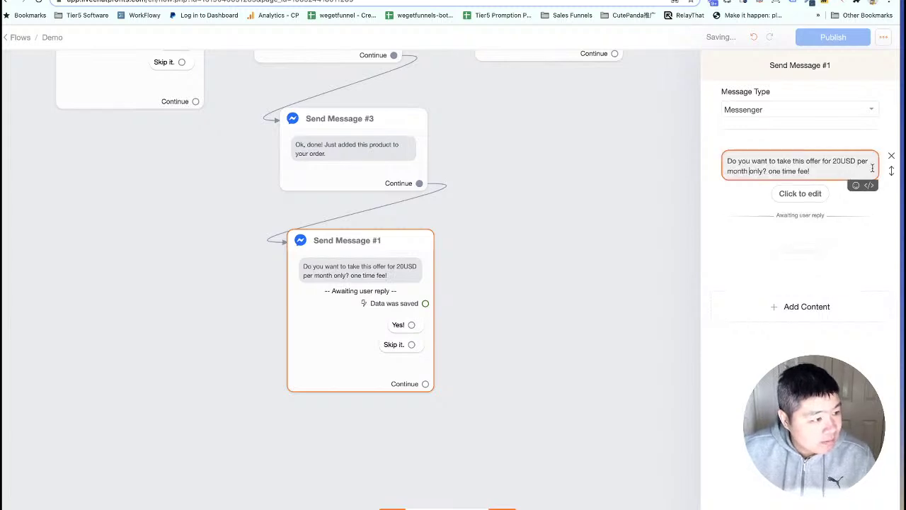
pyautogui.moveTo(824, 169); pyautogui.dragTo(750, 172)
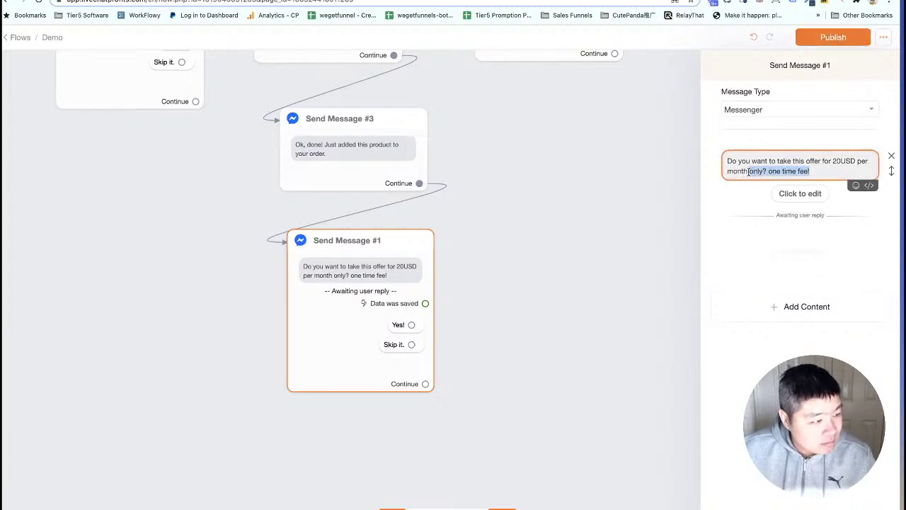
pyautogui.press('BackSpace')
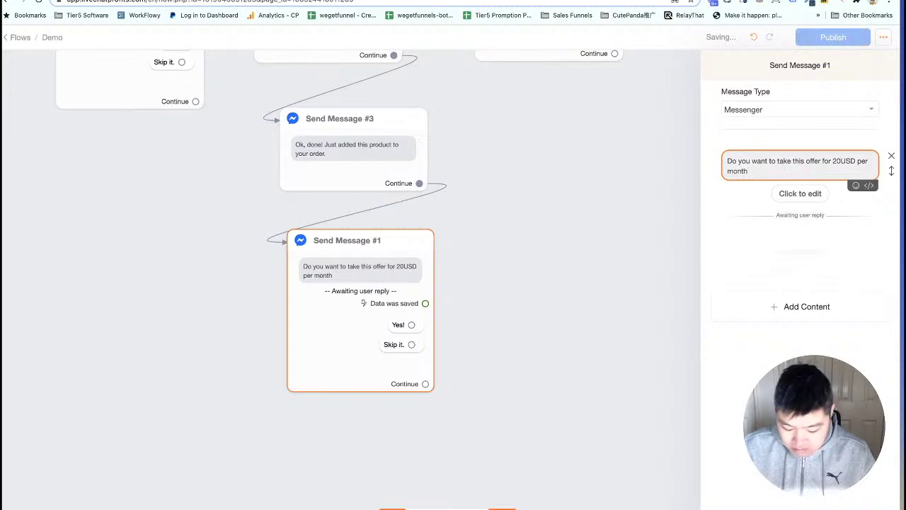
pyautogui.click(566, 283)
pyautogui.scroll(-3, 566, 283)
pyautogui.moveTo(648, 253); pyautogui.dragTo(532, 300)
# Duplicate the external request step Send Message #2 and wire the monthly offer's Yes! reply to it.
pyautogui.moveTo(317, 129)
pyautogui.click(323, 103)
pyautogui.moveTo(312, 149); pyautogui.dragTo(458, 336)
pyautogui.moveTo(364, 363); pyautogui.dragTo(442, 339)
pyautogui.moveTo(167, 295); pyautogui.dragTo(254, 243)
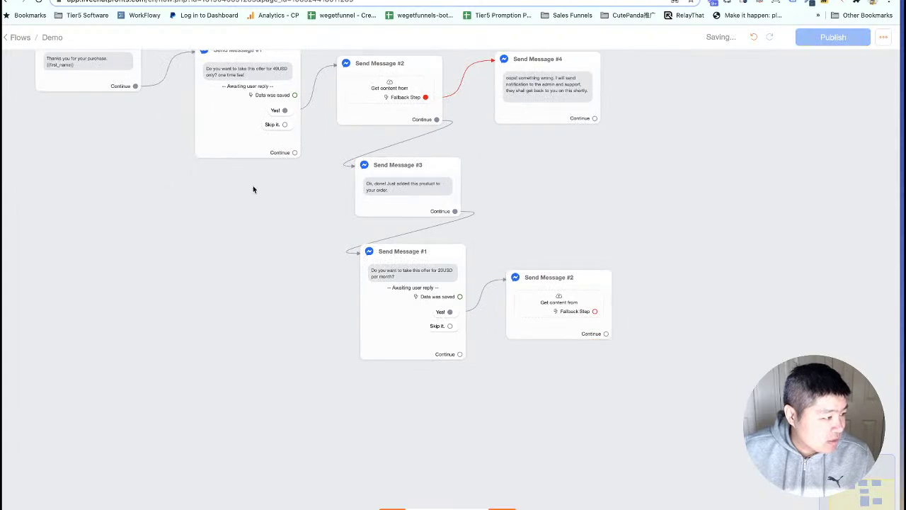
pyautogui.moveTo(529, 225); pyautogui.dragTo(304, 229)
pyautogui.scroll(5, 314, 265)
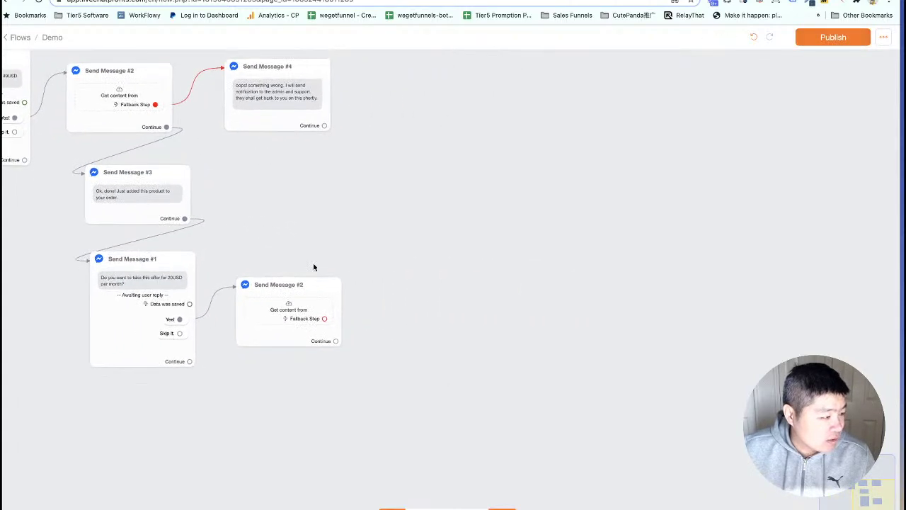
pyautogui.moveTo(416, 322); pyautogui.dragTo(421, 261)
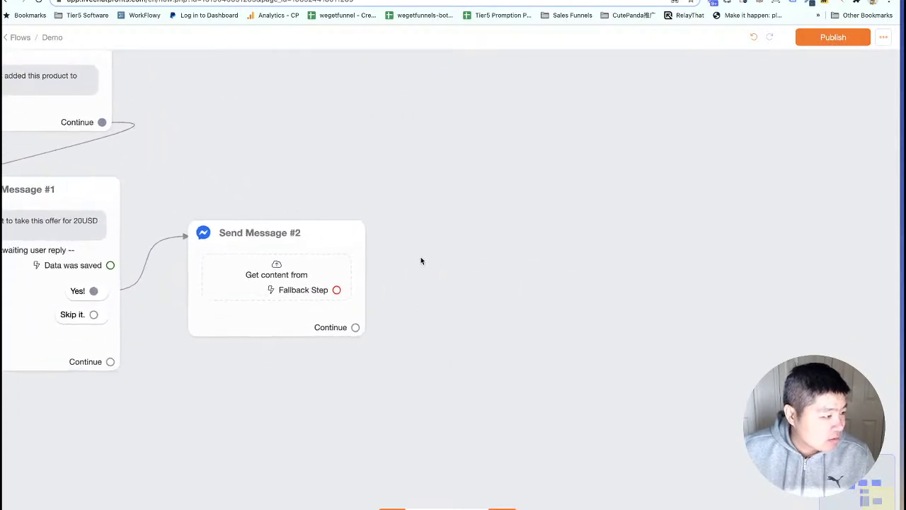
# Copy 'subscription' from the tutorial's body fields, then open the copied request step's External Request settings.
pyautogui.click(170, 1)
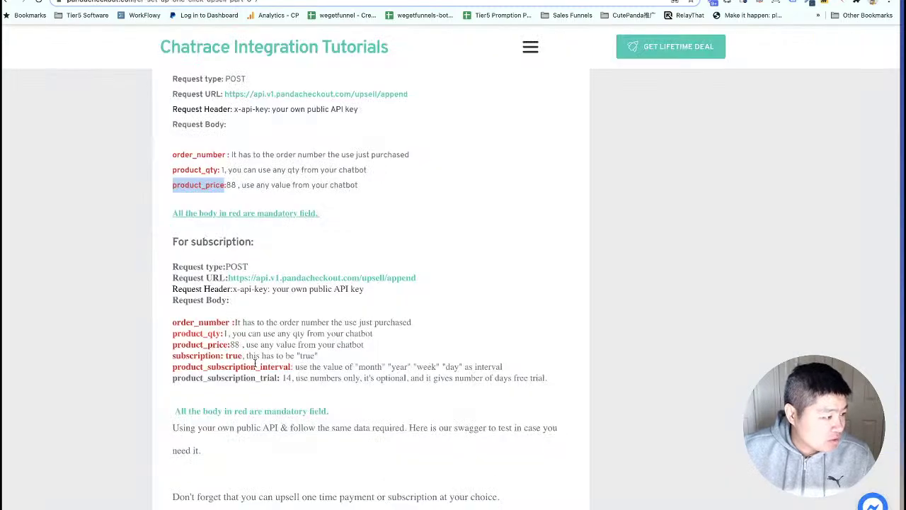
pyautogui.scroll(-1, 255, 363)
pyautogui.click(234, 289)
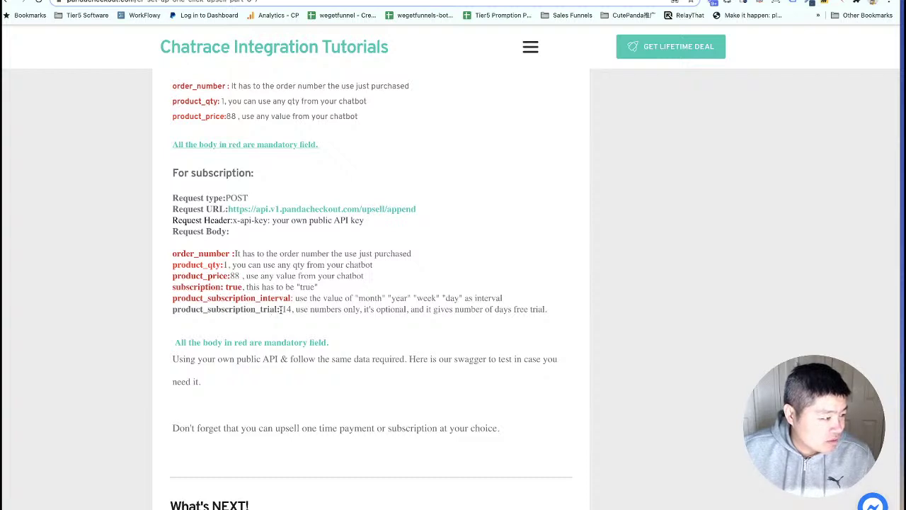
pyautogui.moveTo(219, 286); pyautogui.dragTo(173, 287)
pyautogui.rightClick(187, 290)
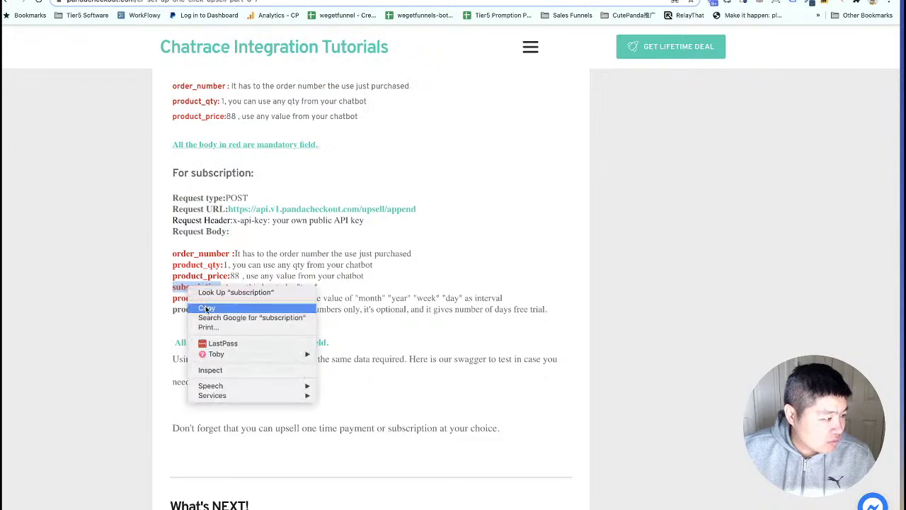
pyautogui.click(206, 307)
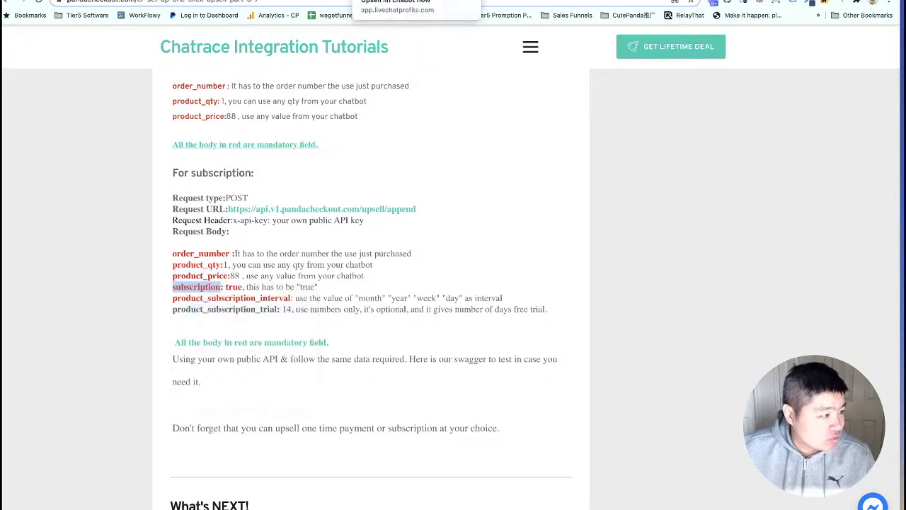
pyautogui.click(403, 2)
pyautogui.click(288, 291)
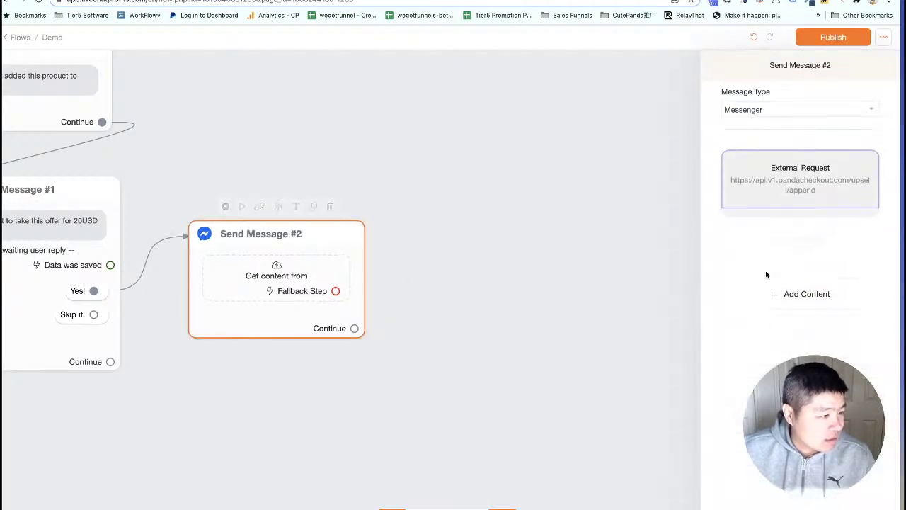
pyautogui.click(800, 181)
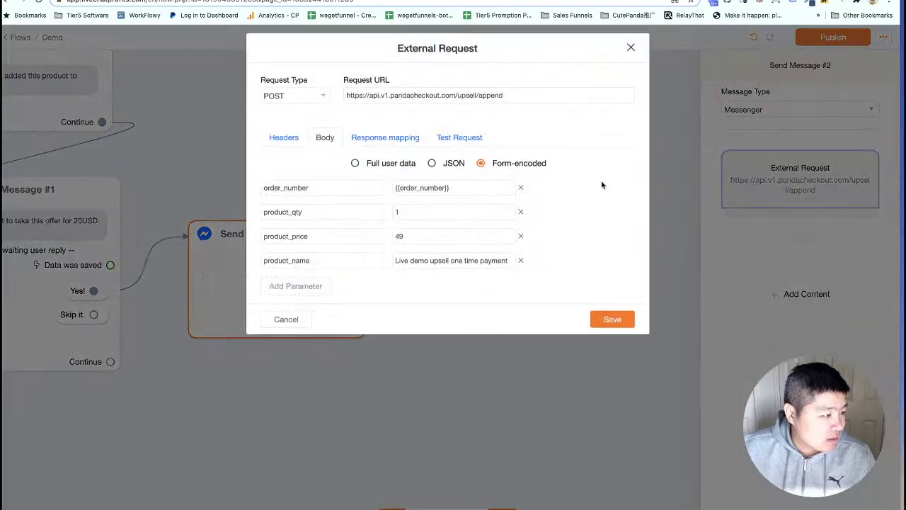
# Add a subscription body parameter with value true to the upsell request.
pyautogui.click(296, 293)
pyautogui.click(299, 292)
pyautogui.hotkey('ctrl', 'v')
pyautogui.click(408, 290)
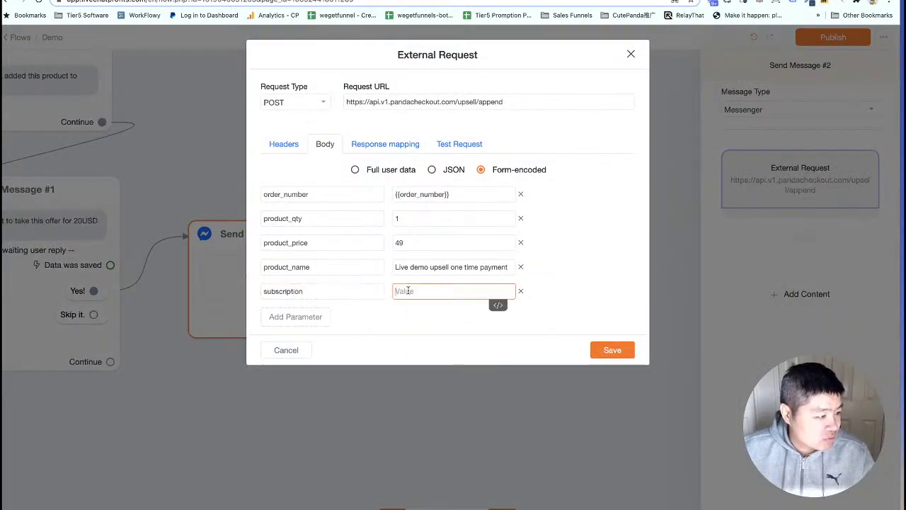
pyautogui.write('true')
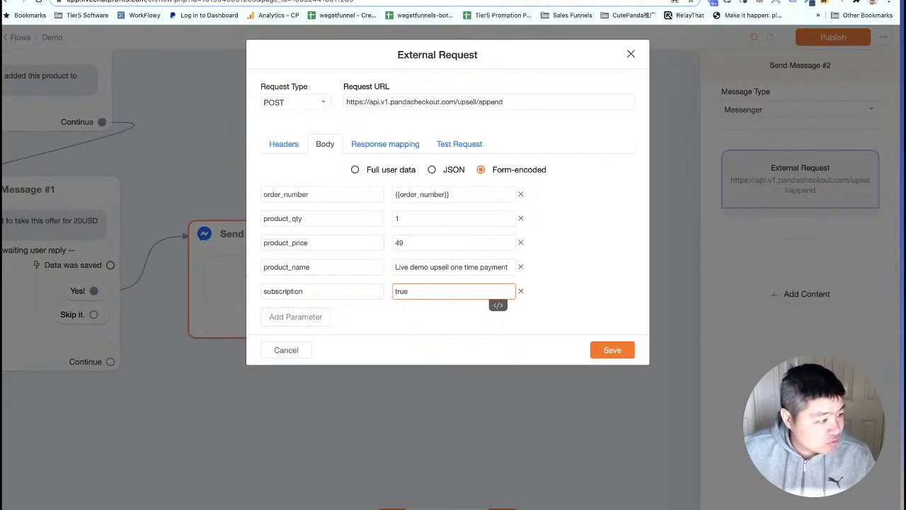
# Add a product_subscription_interval parameter, copying its name from the API tutorial, with value month.
pyautogui.click(280, 317)
pyautogui.click(199, 0)
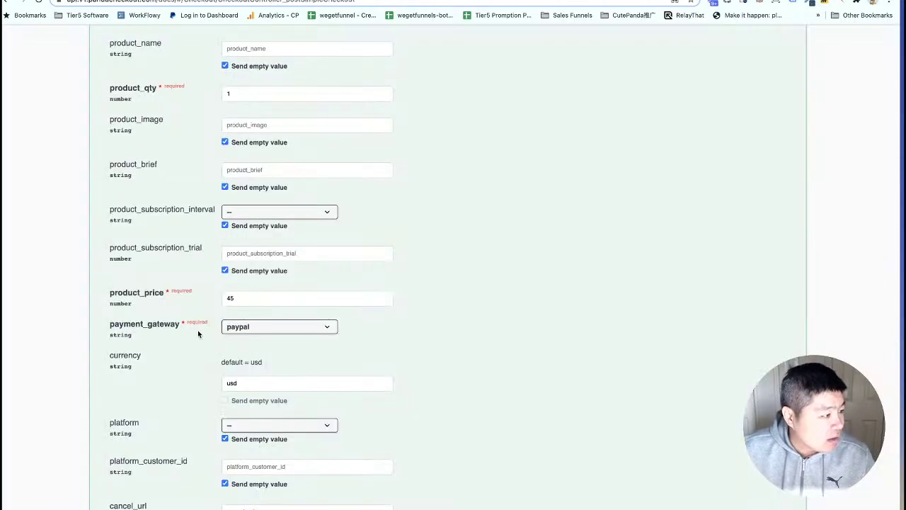
pyautogui.hotkey('ctrl', 'Tab')
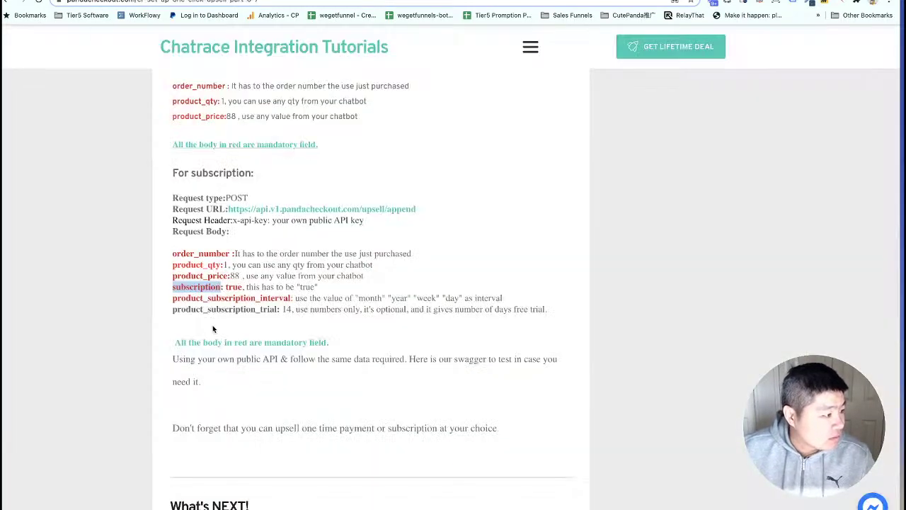
pyautogui.click(215, 319)
pyautogui.moveTo(292, 298); pyautogui.dragTo(172, 299)
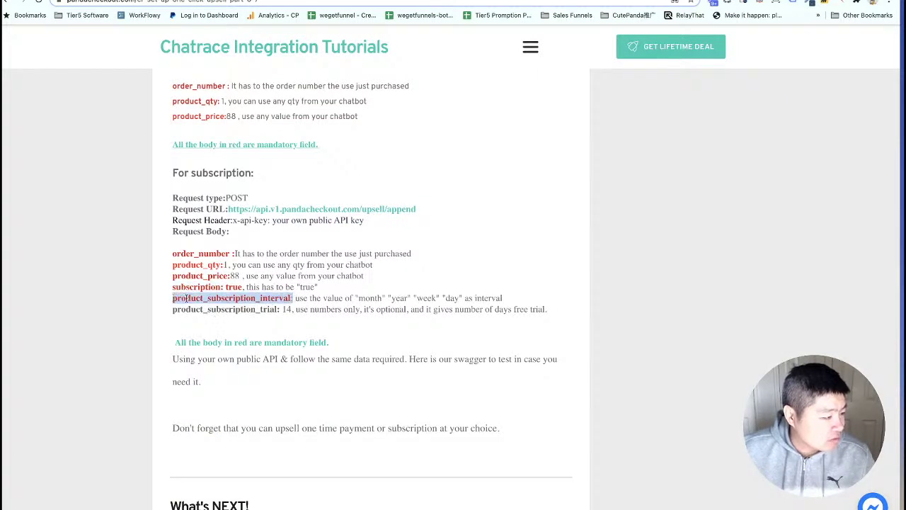
pyautogui.rightClick(184, 299)
pyautogui.click(216, 318)
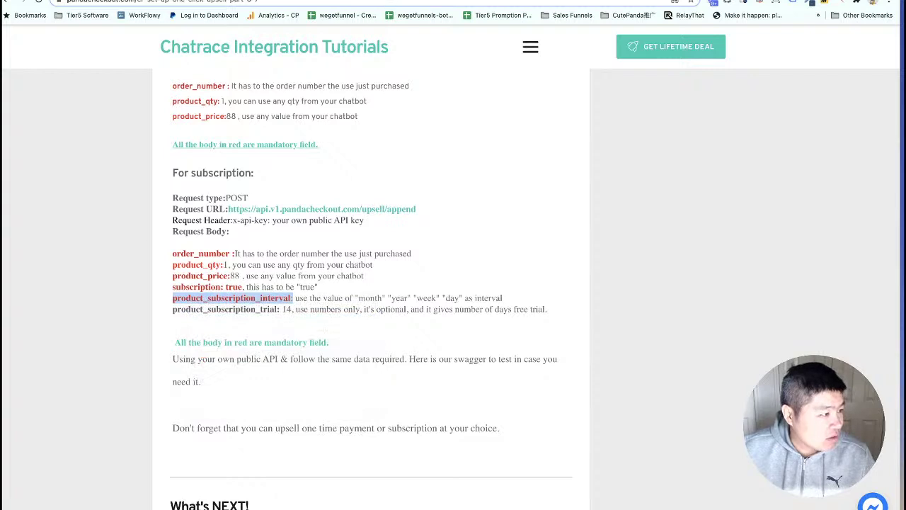
pyautogui.hotkey('ctrl', 'Tab')
pyautogui.click(322, 312)
pyautogui.press('super+v')
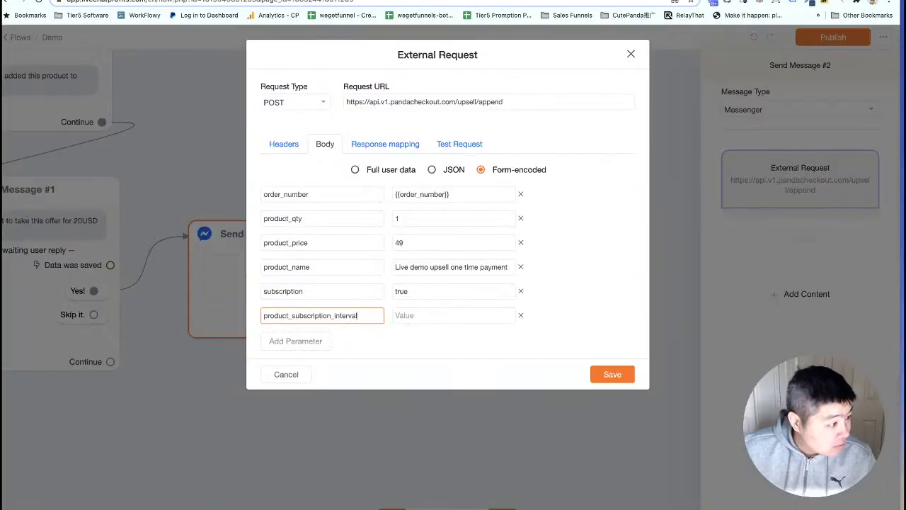
pyautogui.click(417, 321)
pyautogui.write('month')
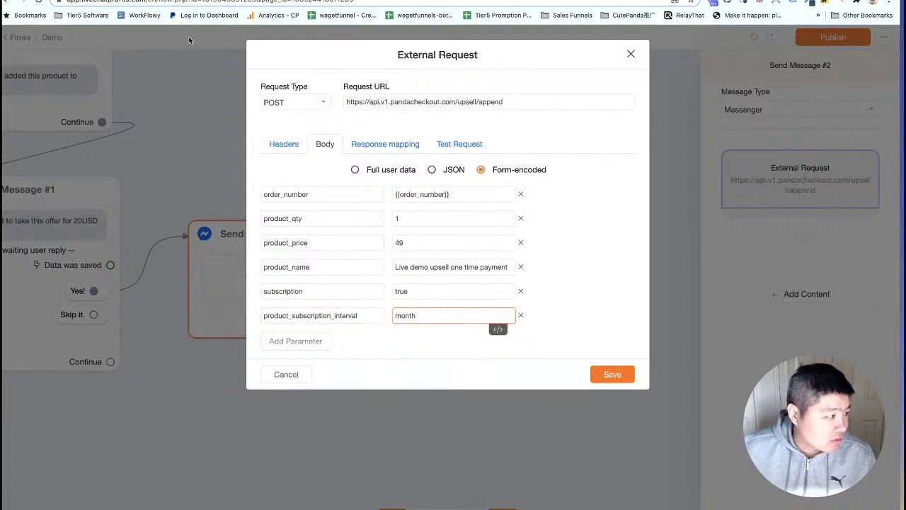
# Change product_price from 49 to 20 and save the External Request settings.
pyautogui.hotkey('ctrl', 'Tab')
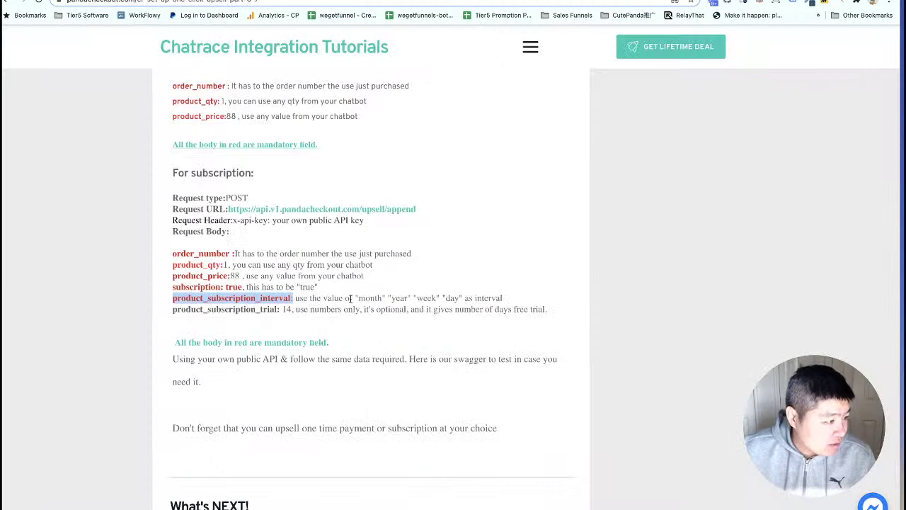
pyautogui.click(361, 299)
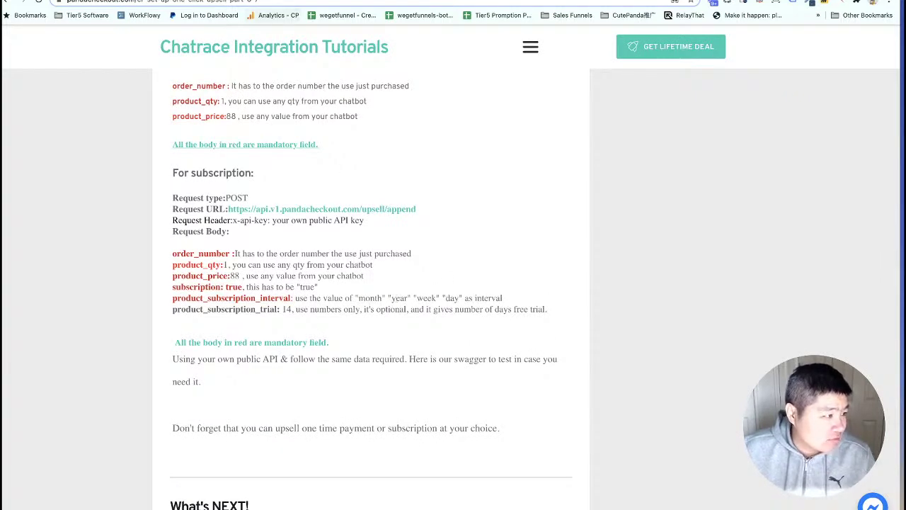
pyautogui.click(296, 1)
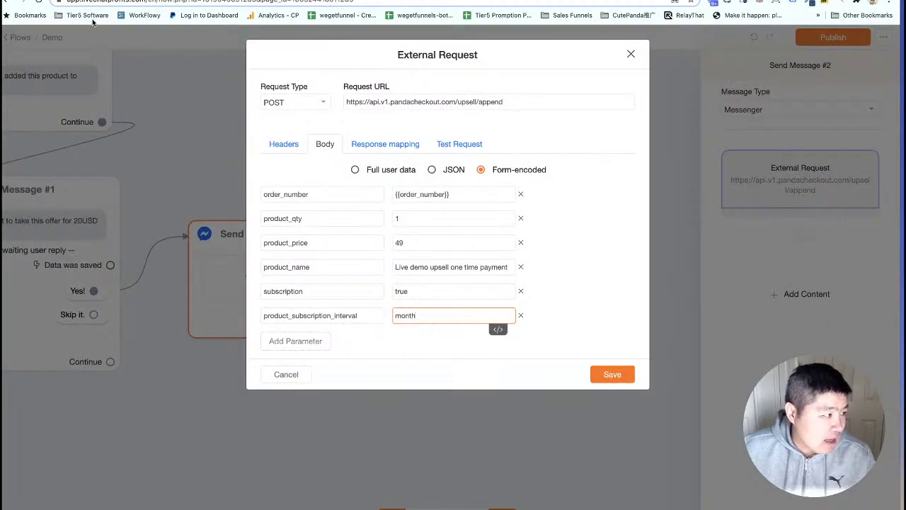
pyautogui.click(152, 1)
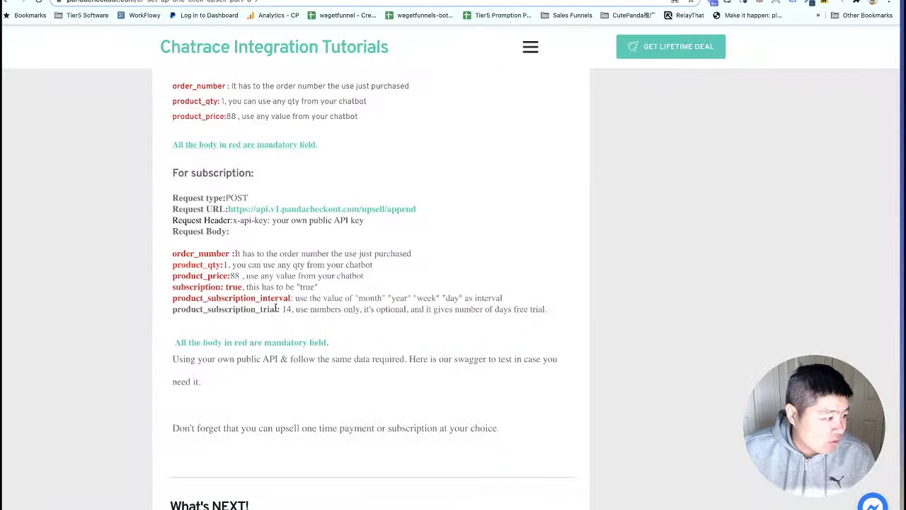
pyautogui.moveTo(279, 308); pyautogui.dragTo(171, 306)
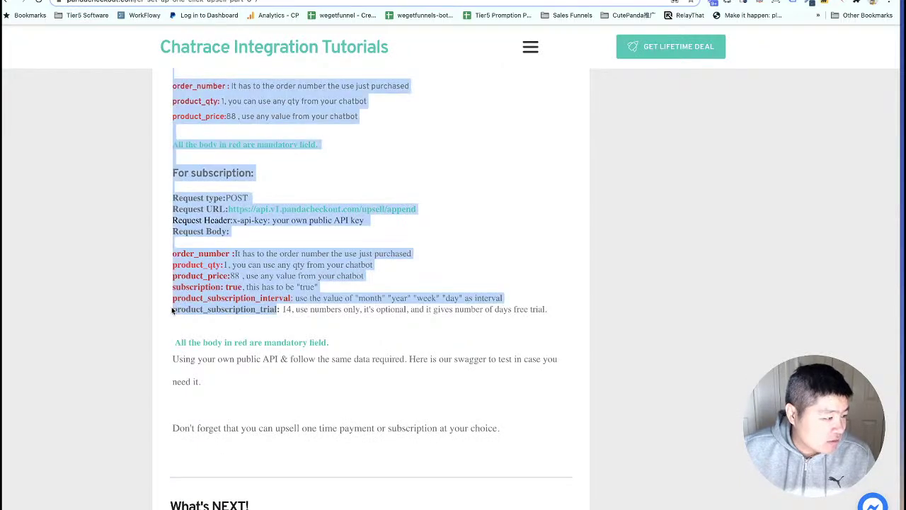
pyautogui.click(270, 318)
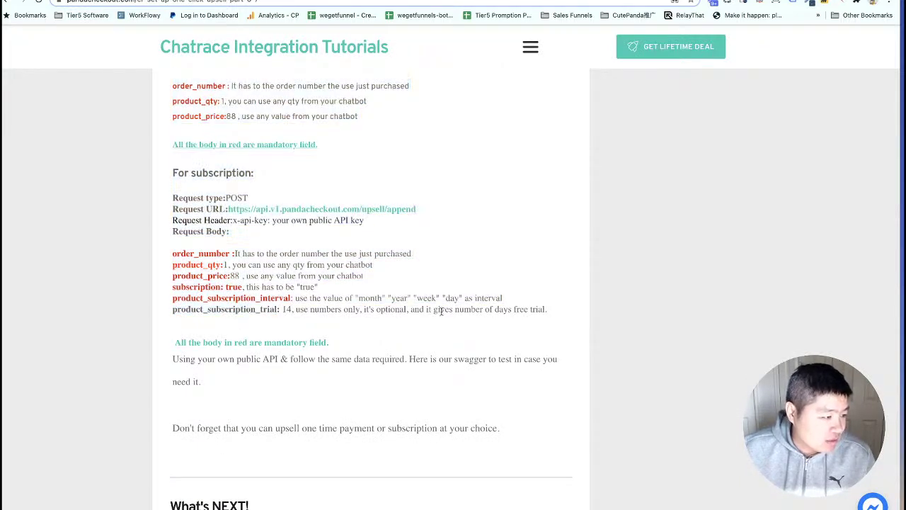
pyautogui.click(350, 1)
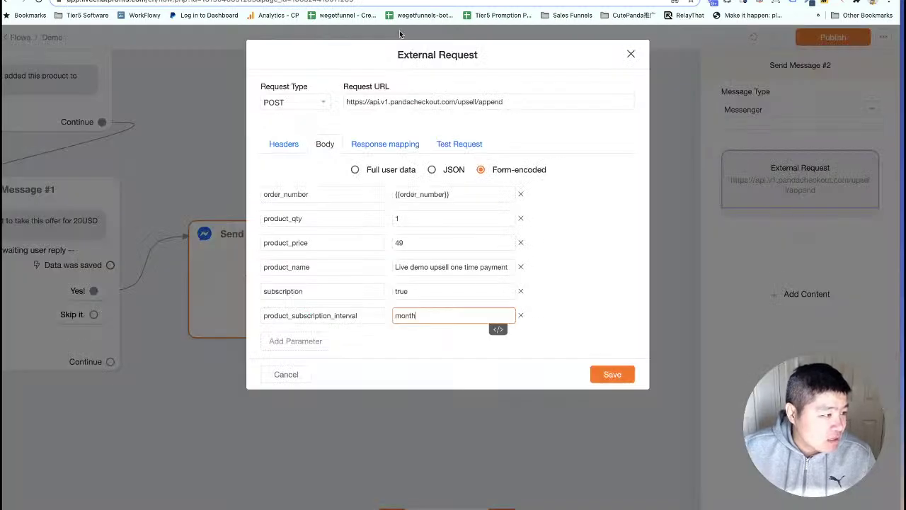
pyautogui.doubleClick(400, 242)
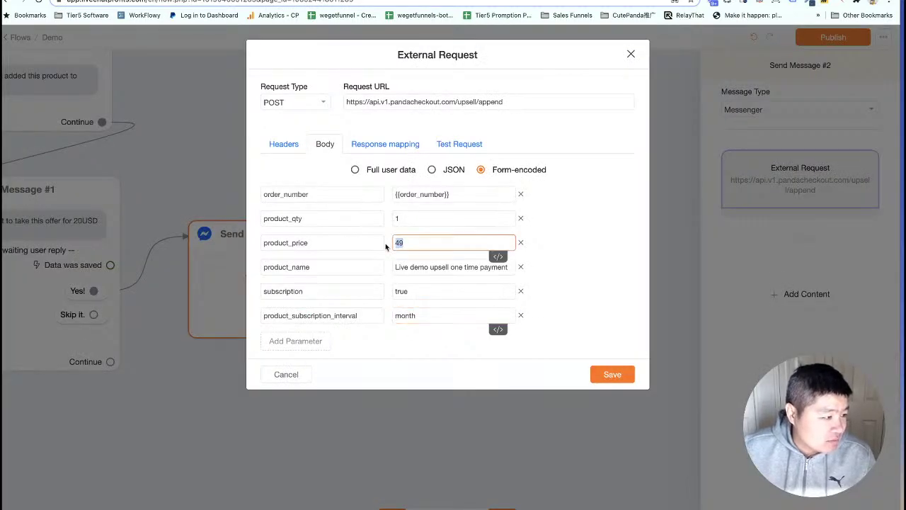
pyautogui.write('20')
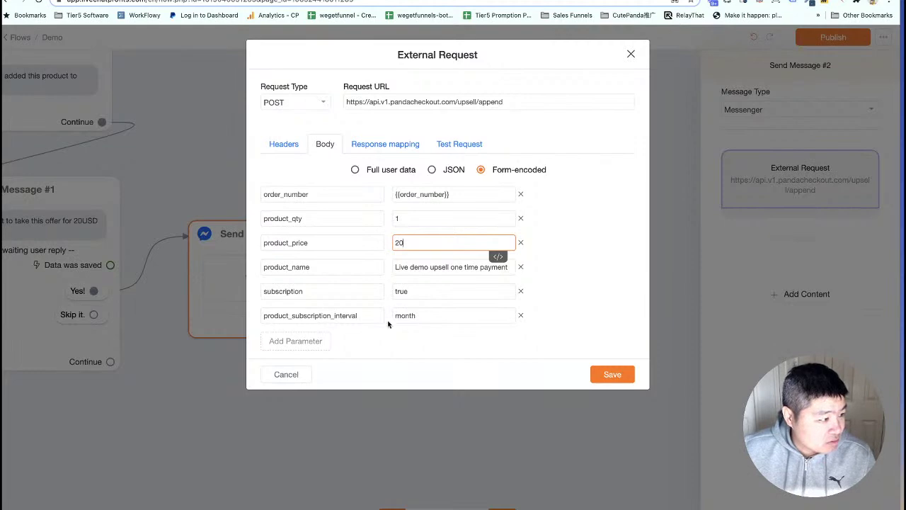
pyautogui.click(611, 374)
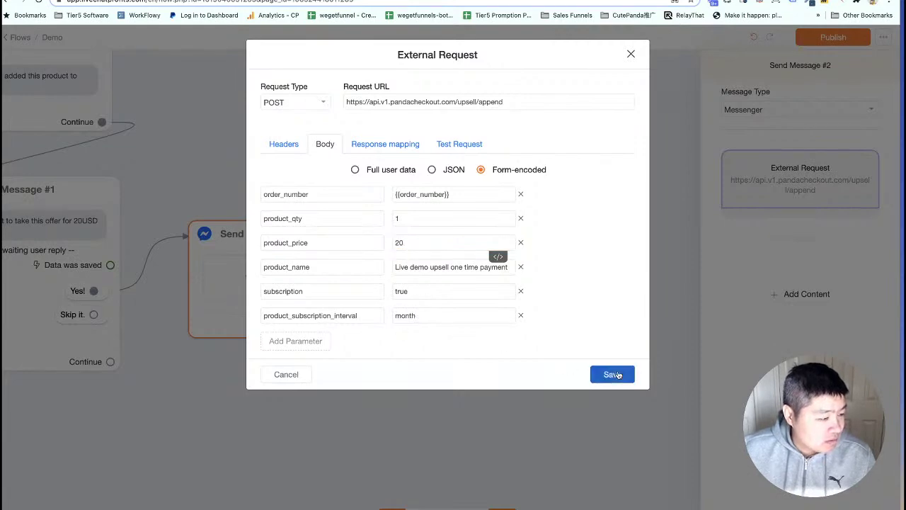
# Duplicate the Send Message #3 order confirmation and connect Send Message #2's Continue to the copy.
pyautogui.scroll(-4, 426, 381)
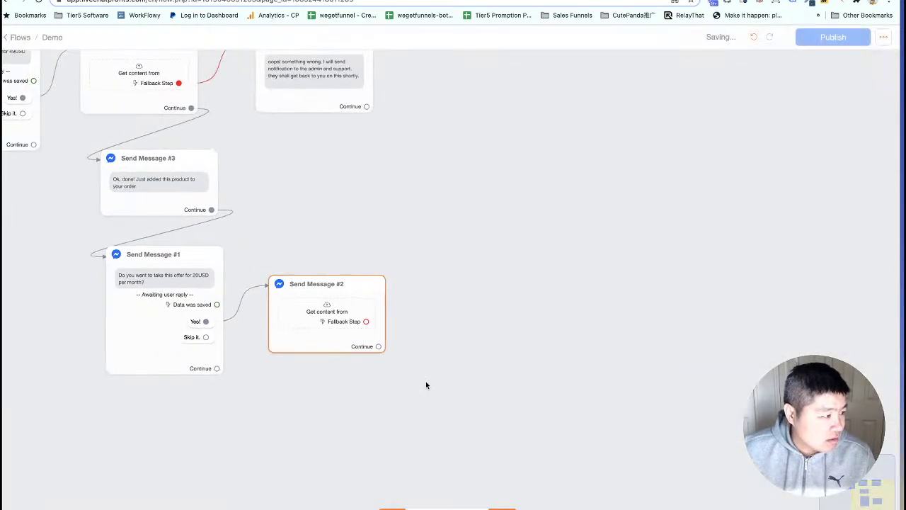
pyautogui.scroll(2, 485, 340)
pyautogui.moveTo(189, 211)
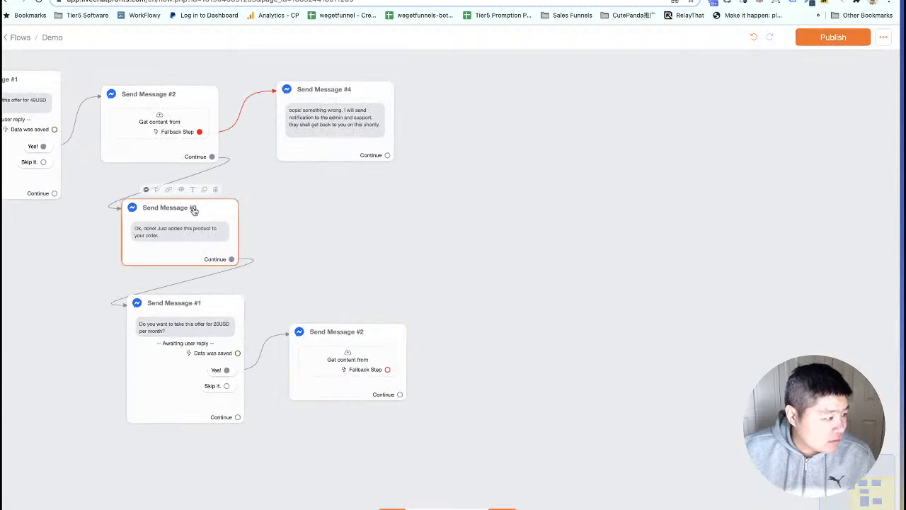
pyautogui.click(204, 191)
pyautogui.click(431, 432)
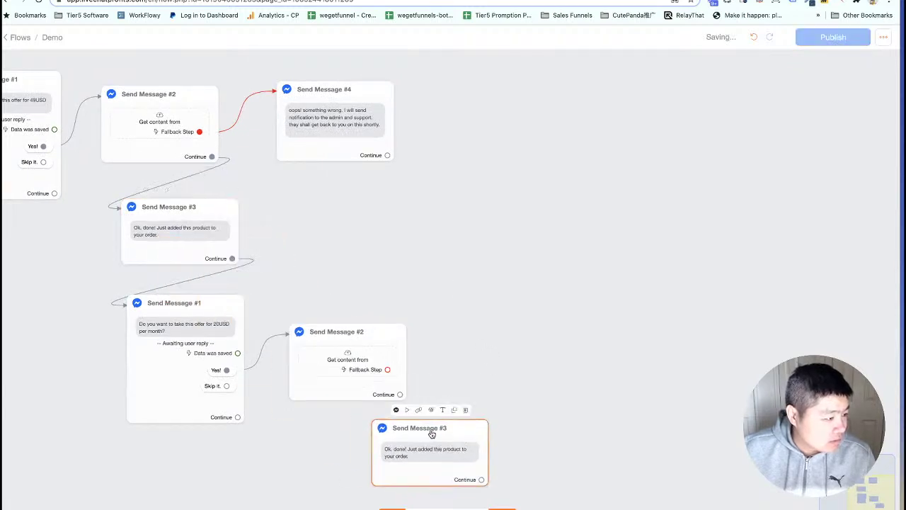
pyautogui.scroll(-2, 453, 304)
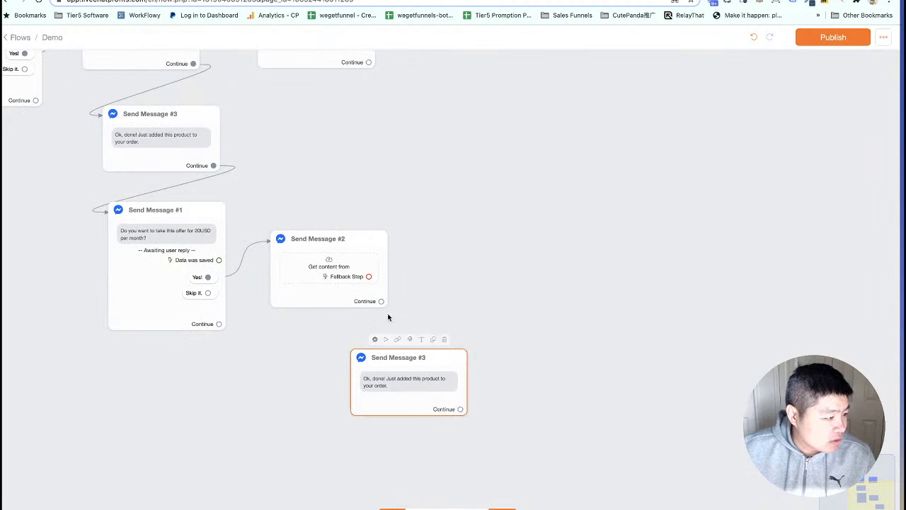
pyautogui.moveTo(381, 301); pyautogui.dragTo(367, 382)
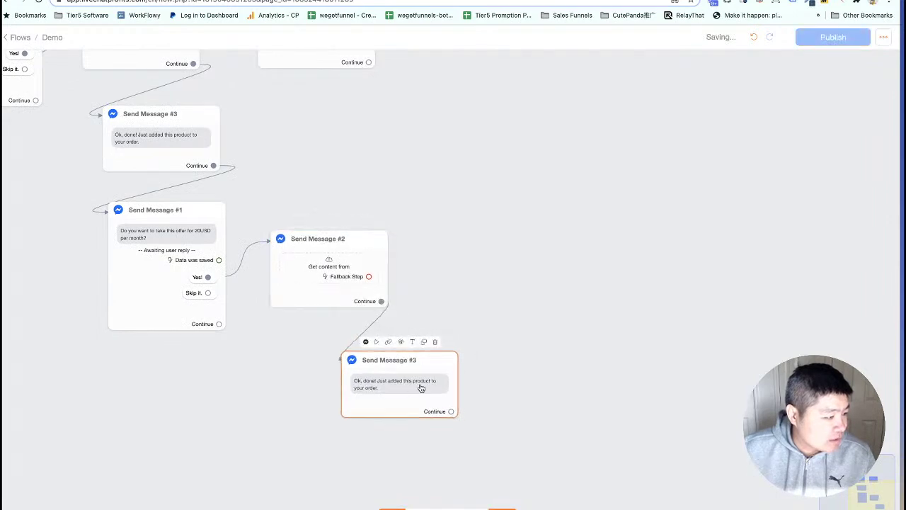
# Route the monthly request's Fallback to Send Message #4 and reposition it beside both branches.
pyautogui.moveTo(468, 268); pyautogui.dragTo(531, 321)
pyautogui.scroll(3, 528, 326)
pyautogui.moveTo(340, 133); pyautogui.dragTo(486, 200)
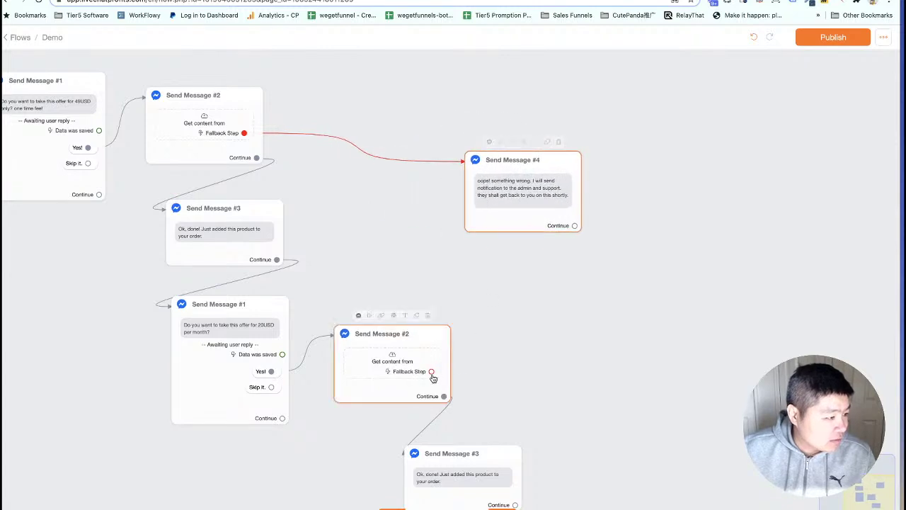
pyautogui.moveTo(431, 371); pyautogui.dragTo(530, 214)
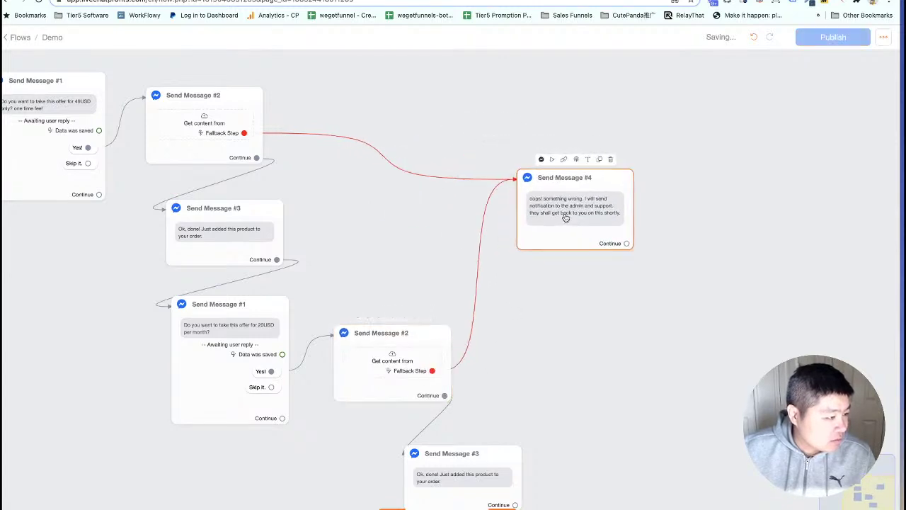
pyautogui.moveTo(359, 285); pyautogui.dragTo(455, 235)
# Add a new empty Send Message step and place it lower left in the flow.
pyautogui.moveTo(124, 247); pyautogui.dragTo(148, 225)
pyautogui.scroll(-2, 162, 307)
pyautogui.scroll(-1, 162, 307)
pyautogui.moveTo(195, 392); pyautogui.dragTo(200, 359)
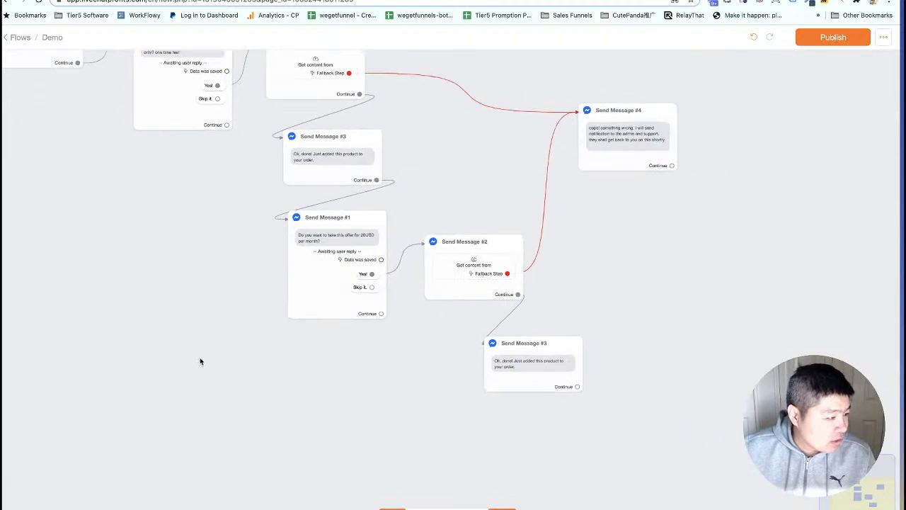
pyautogui.click(502, 509)
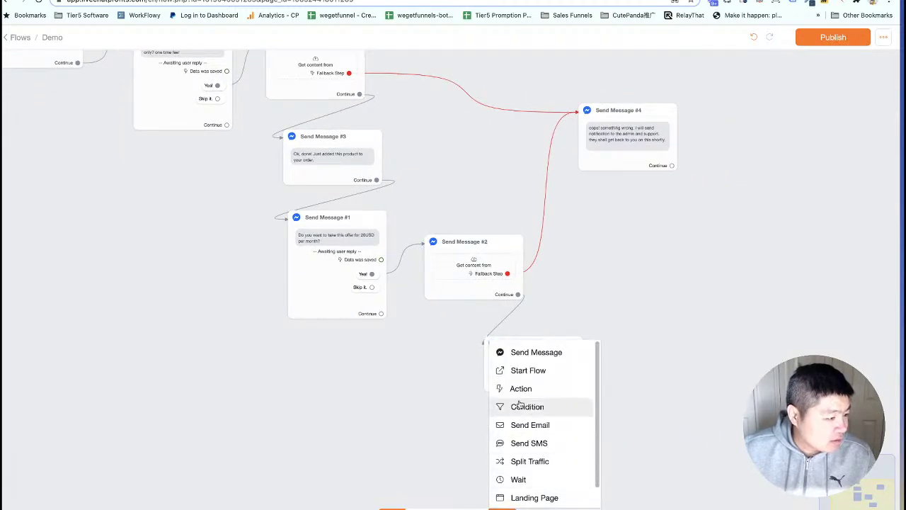
pyautogui.click(520, 352)
pyautogui.moveTo(598, 329); pyautogui.dragTo(308, 383)
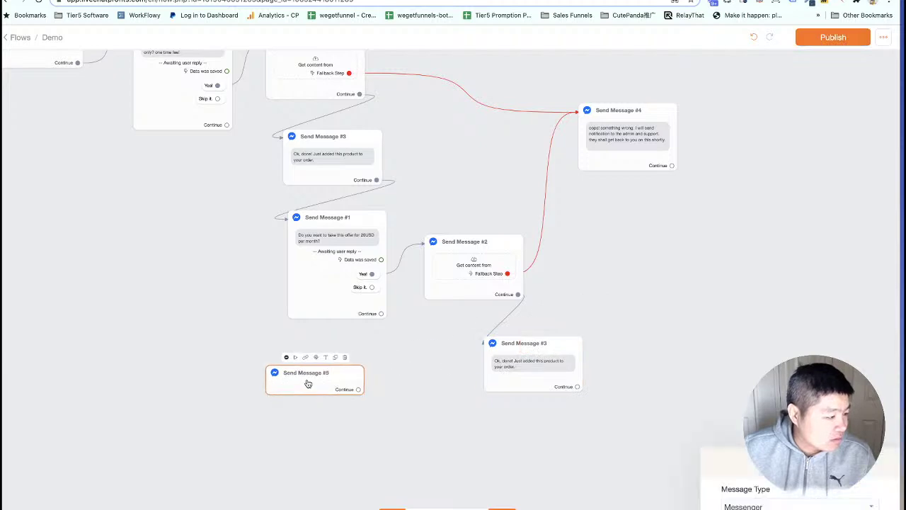
# Give Send Message #5 the text 'Ok, no problem. You are all set!' plus a face emoji.
pyautogui.click(308, 383)
pyautogui.click(783, 245)
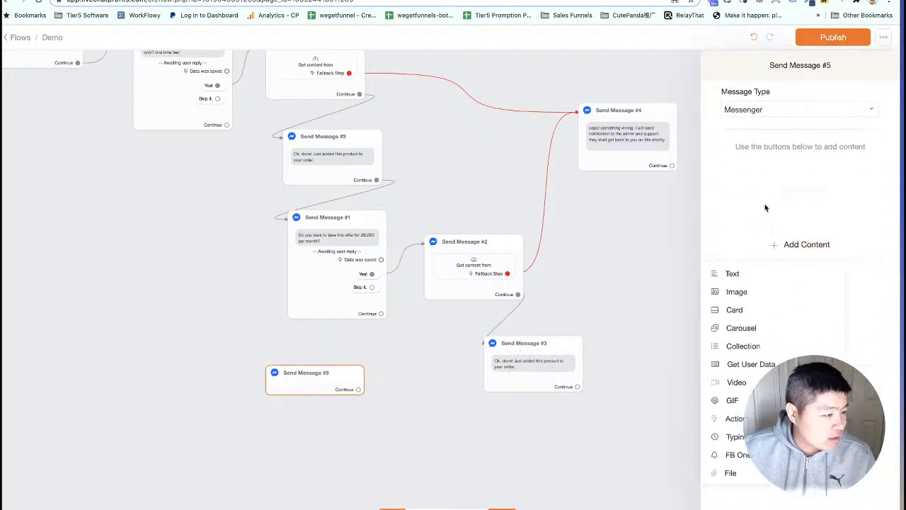
pyautogui.click(732, 273)
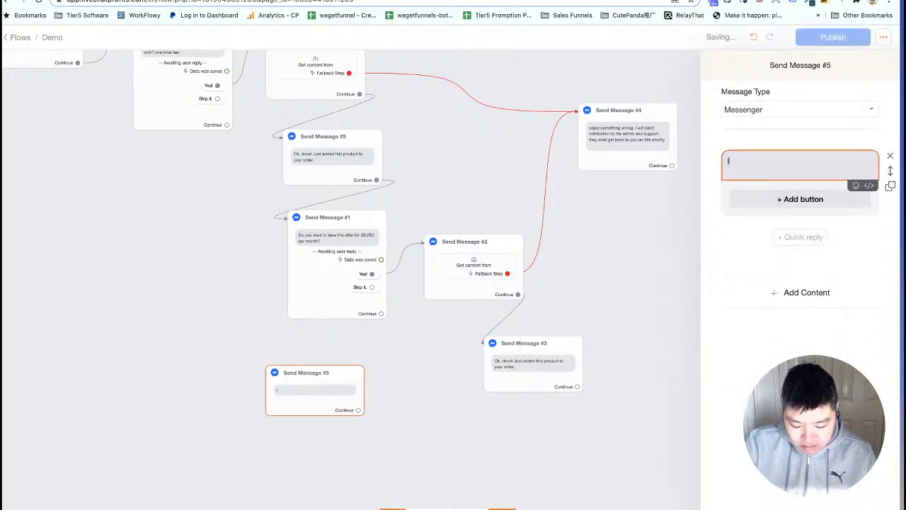
pyautogui.write('Ok, no proble')
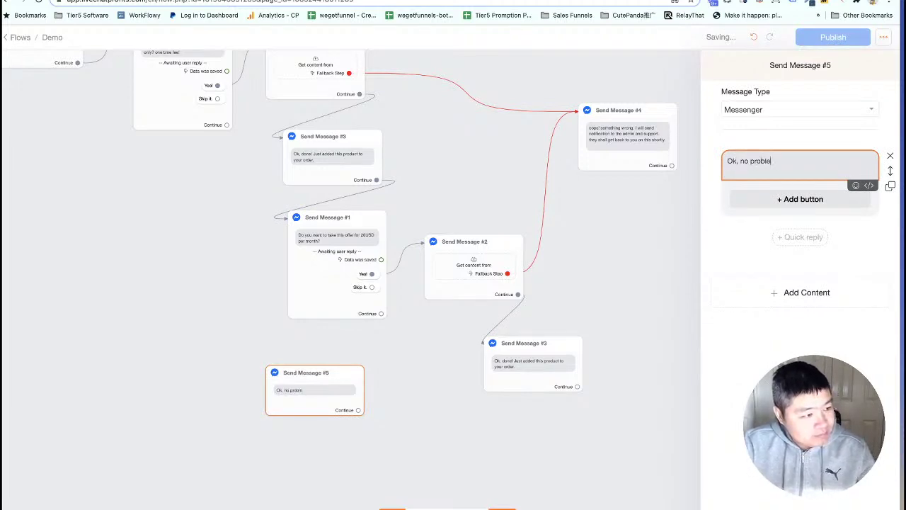
pyautogui.write('m. You are all set')
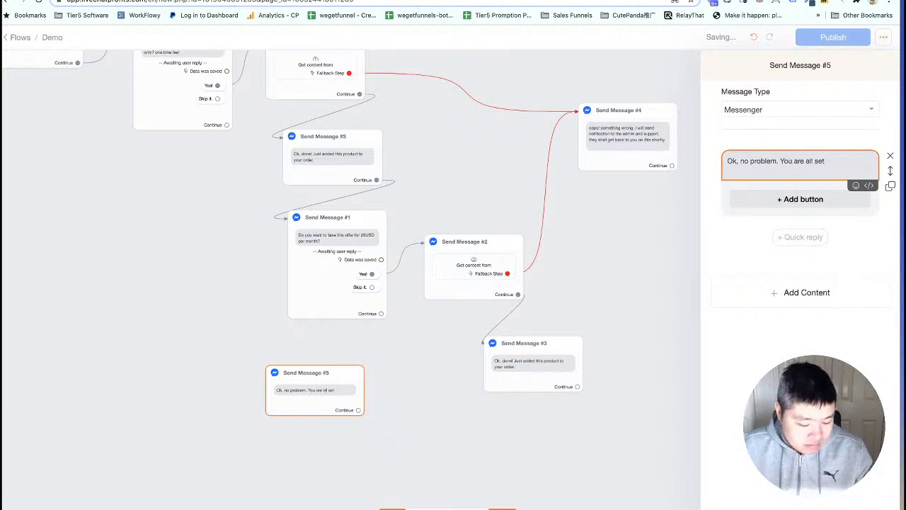
pyautogui.write('!')
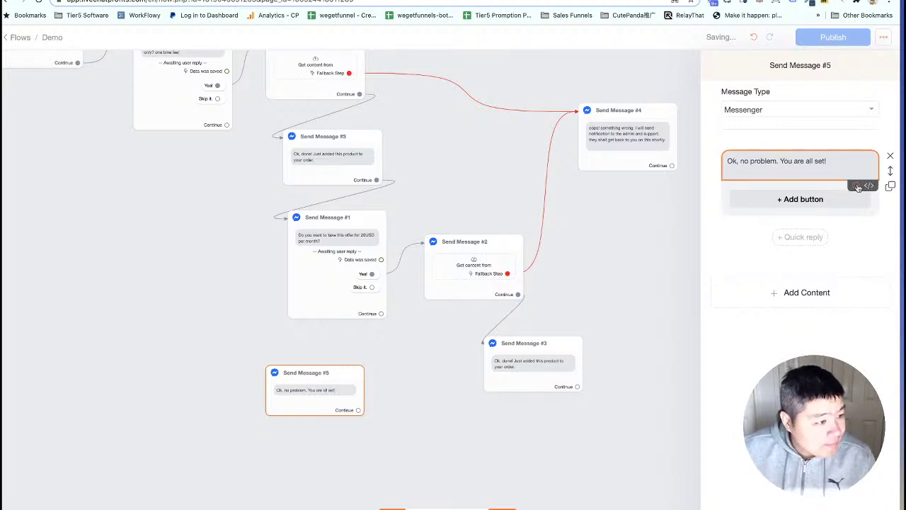
pyautogui.click(856, 185)
pyautogui.click(809, 243)
# Connect Send Message #1's Skip it. answer to Send Message #5 and publish the flow.
pyautogui.click(354, 468)
pyautogui.moveTo(325, 401); pyautogui.dragTo(344, 399)
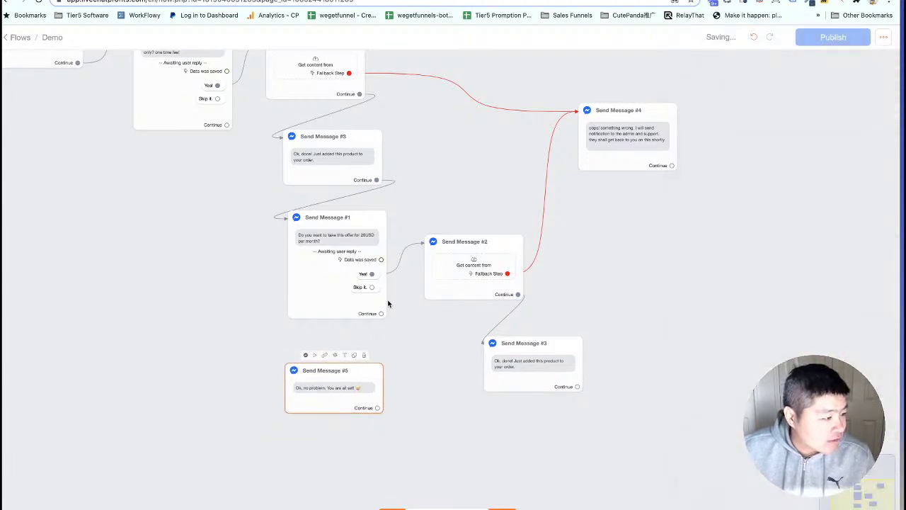
pyautogui.moveTo(372, 288); pyautogui.dragTo(344, 377)
pyautogui.moveTo(424, 359); pyautogui.dragTo(443, 398)
pyautogui.moveTo(236, 140); pyautogui.dragTo(300, 420)
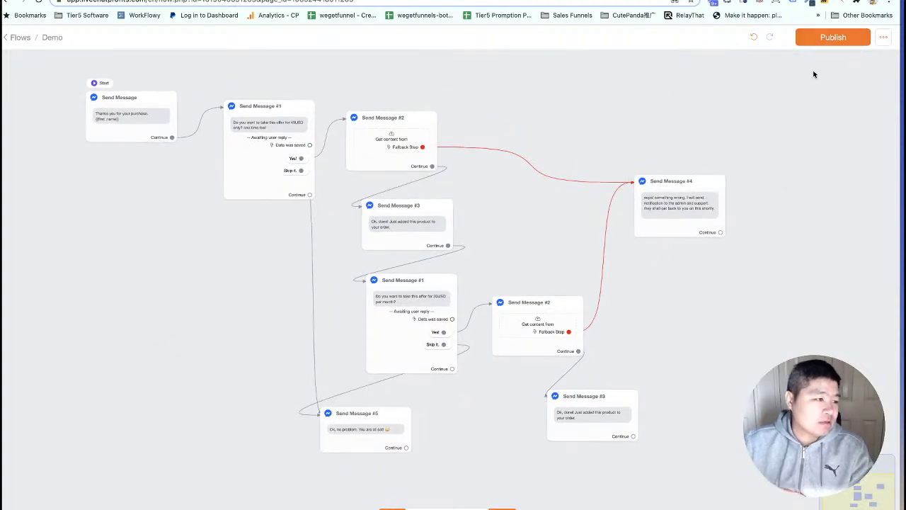
pyautogui.click(838, 41)
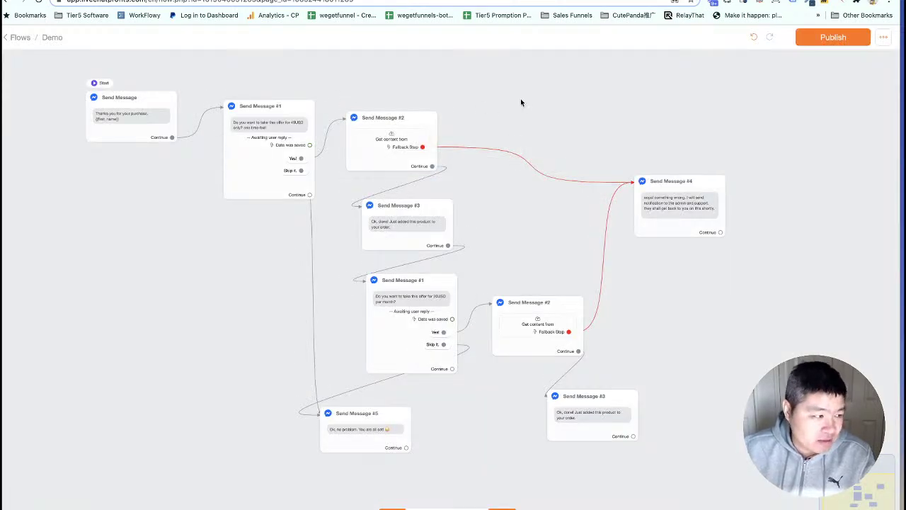
# Review Send Message #2's request headers, order_number body value and response mapping, then save and publish.
pyautogui.moveTo(520, 103); pyautogui.dragTo(520, 116)
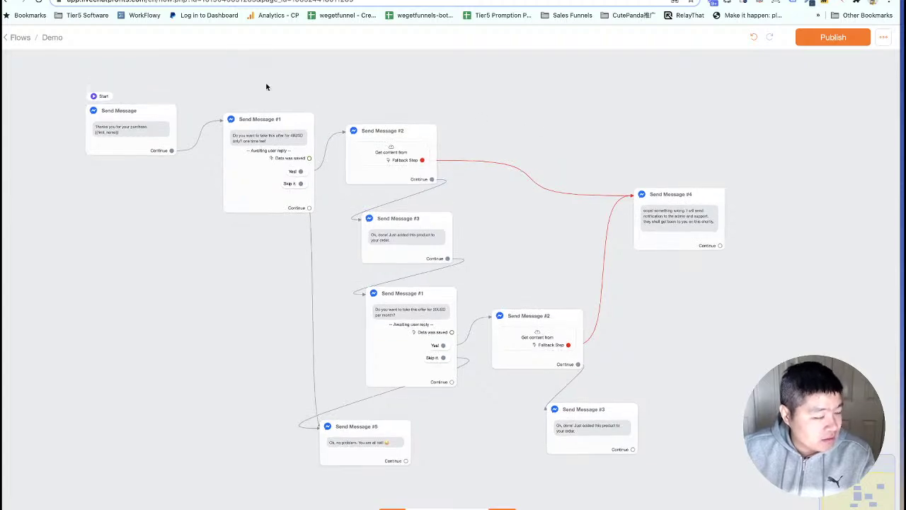
pyautogui.scroll(2, 266, 87)
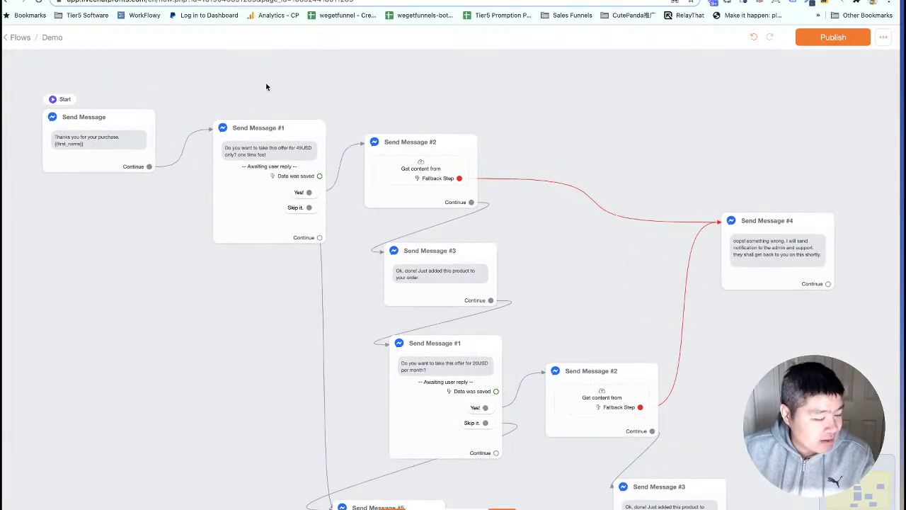
pyautogui.click(424, 171)
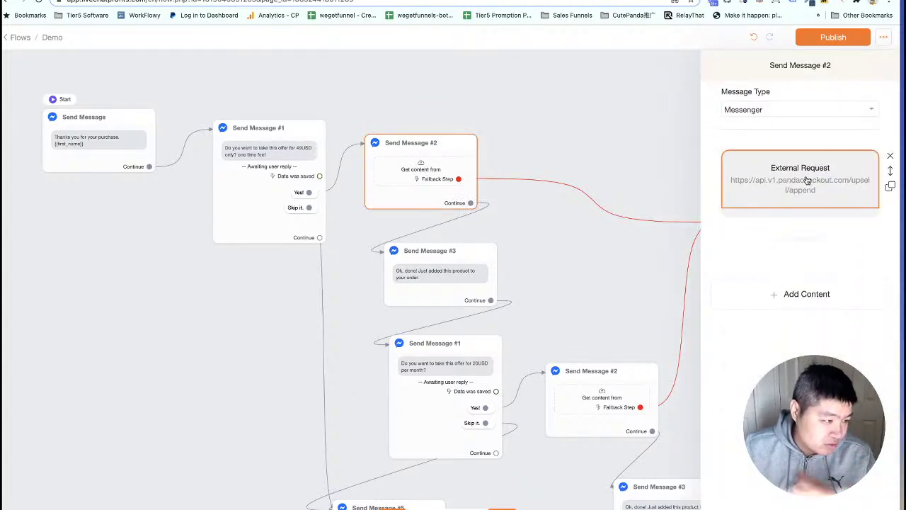
pyautogui.click(807, 181)
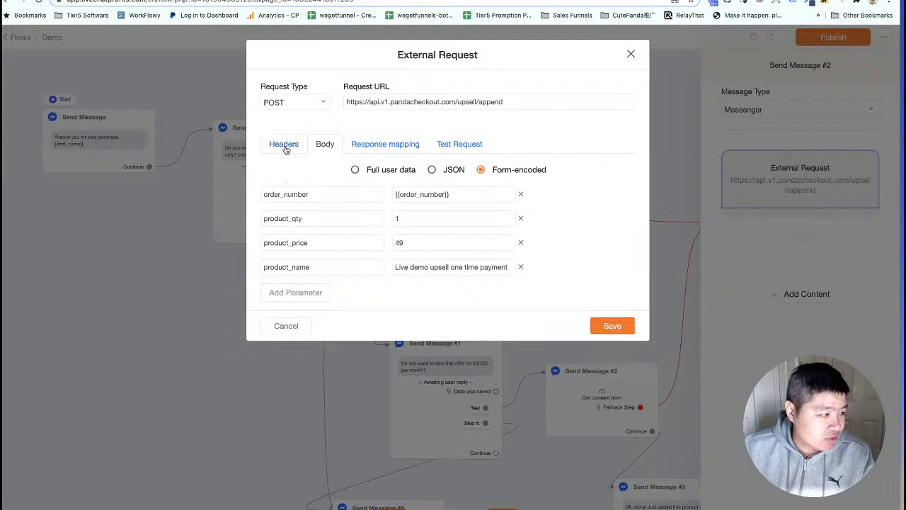
pyautogui.click(285, 147)
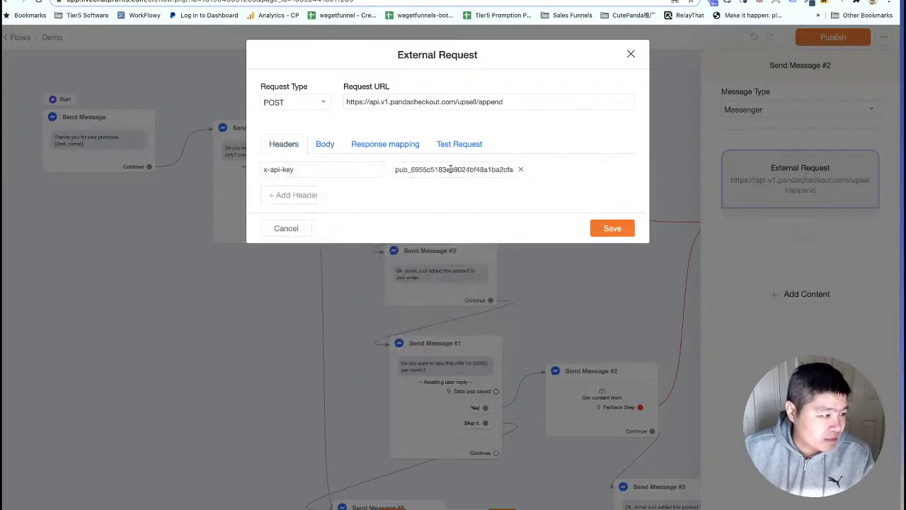
pyautogui.click(324, 145)
pyautogui.click(424, 195)
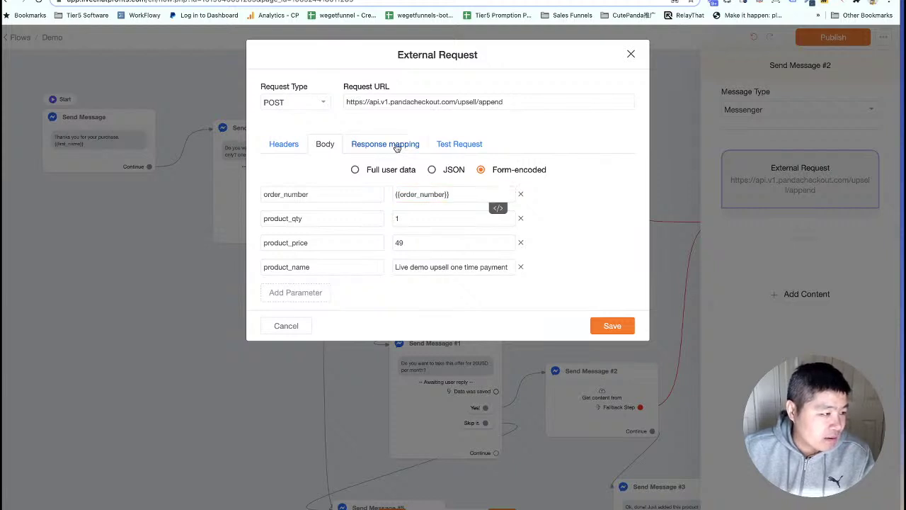
pyautogui.click(396, 146)
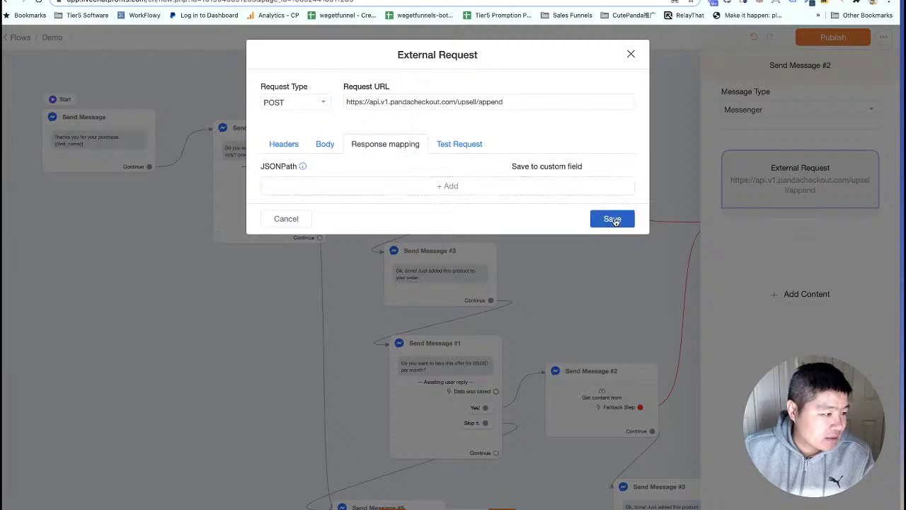
pyautogui.click(613, 219)
pyautogui.moveTo(733, 127); pyautogui.dragTo(711, 138)
pyautogui.click(833, 38)
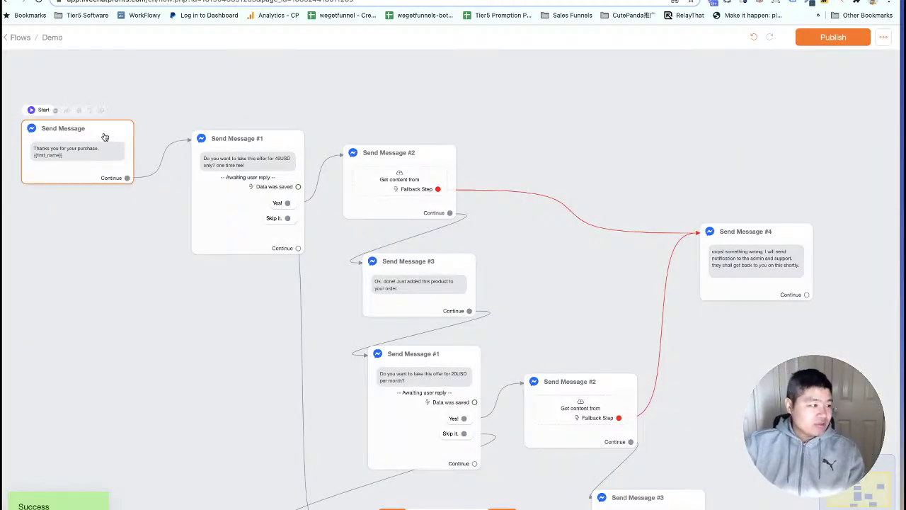
# Copy the Chatrace flow ID from the page URL and go to the Panda Checkout tab.
pyautogui.moveTo(107, 137); pyautogui.dragTo(116, 143)
pyautogui.doubleClick(225, 2)
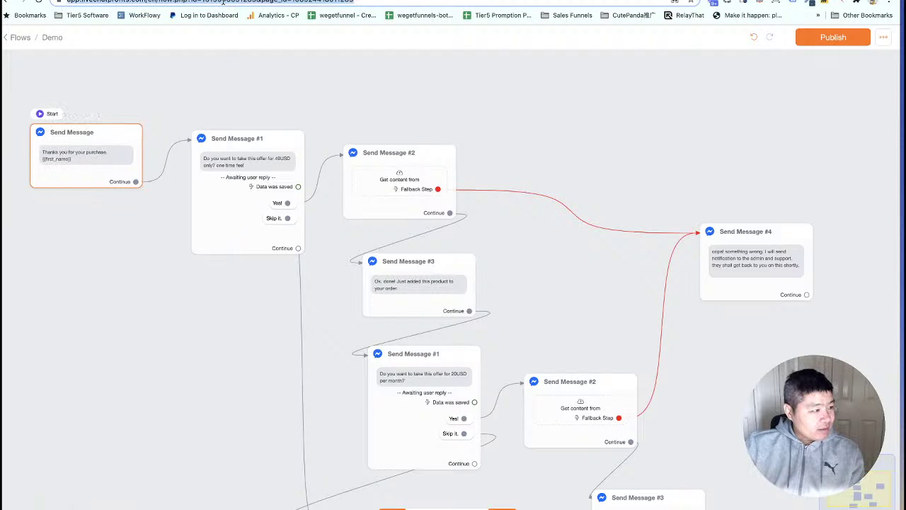
pyautogui.rightClick(249, 2)
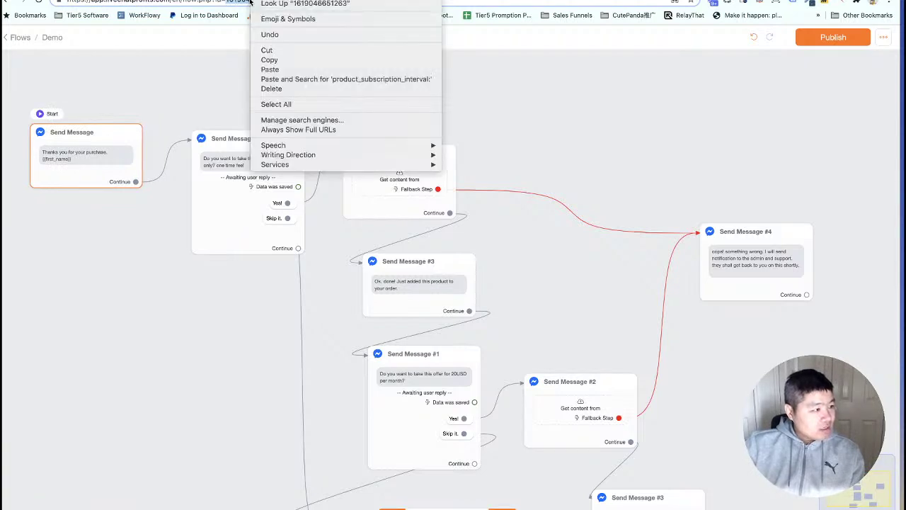
pyautogui.click(278, 61)
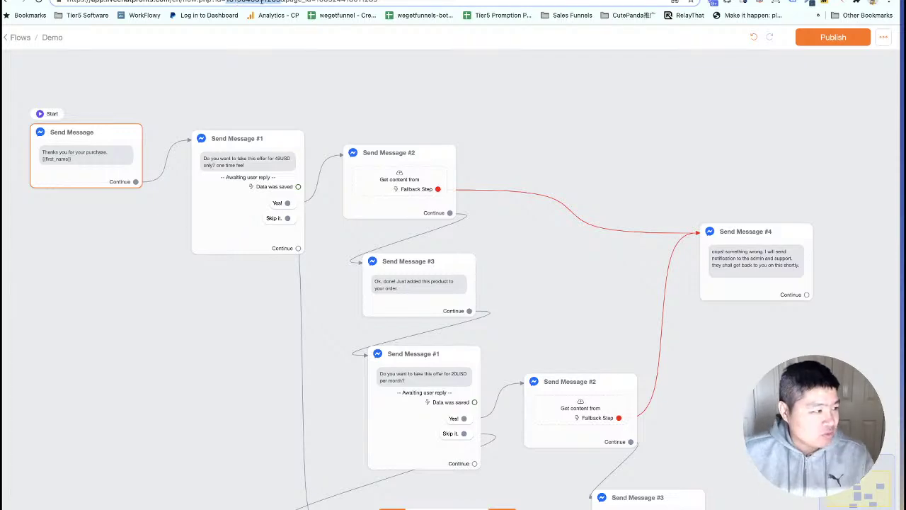
pyautogui.click(254, 0)
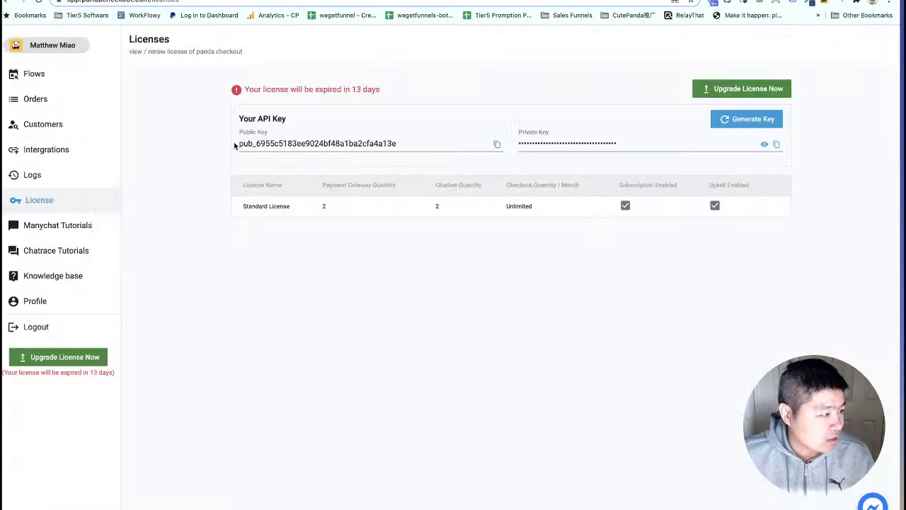
# Open the Upsell in bot DEMO flow and set its chatbot key to panda checkout bot.
pyautogui.click(34, 74)
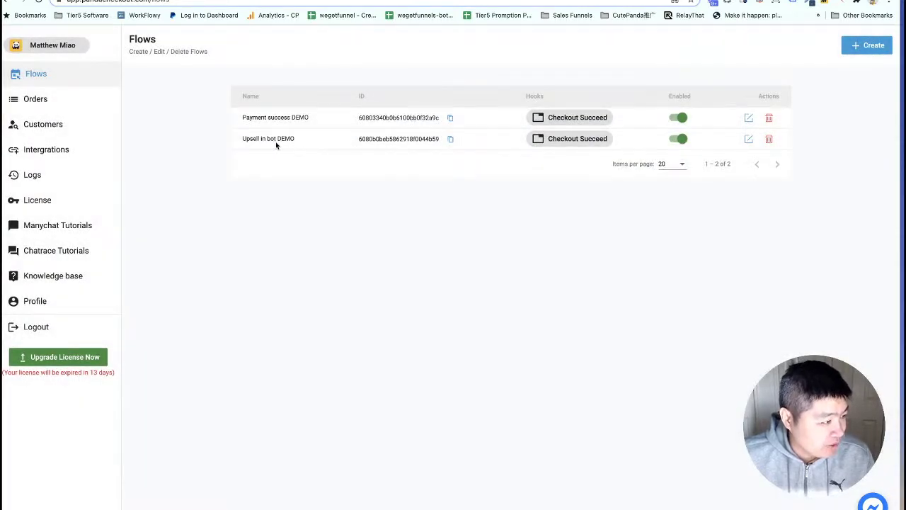
pyautogui.click(749, 140)
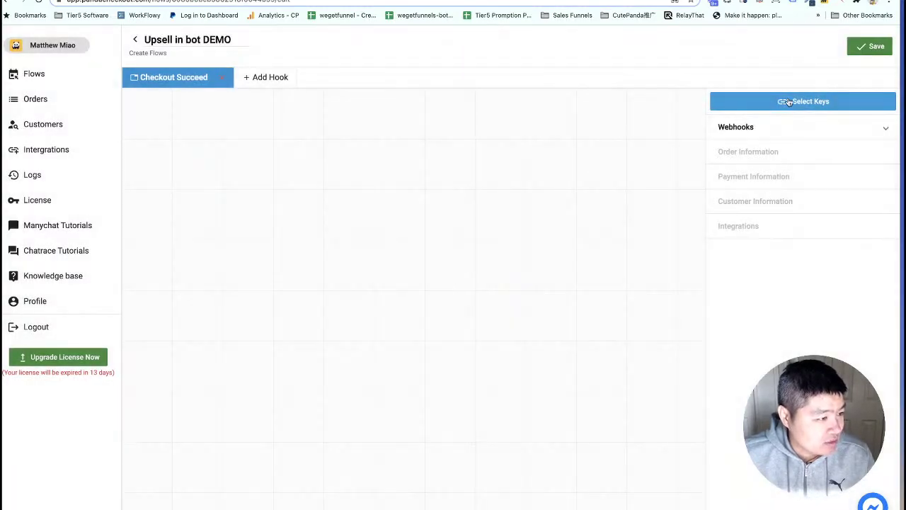
pyautogui.click(789, 102)
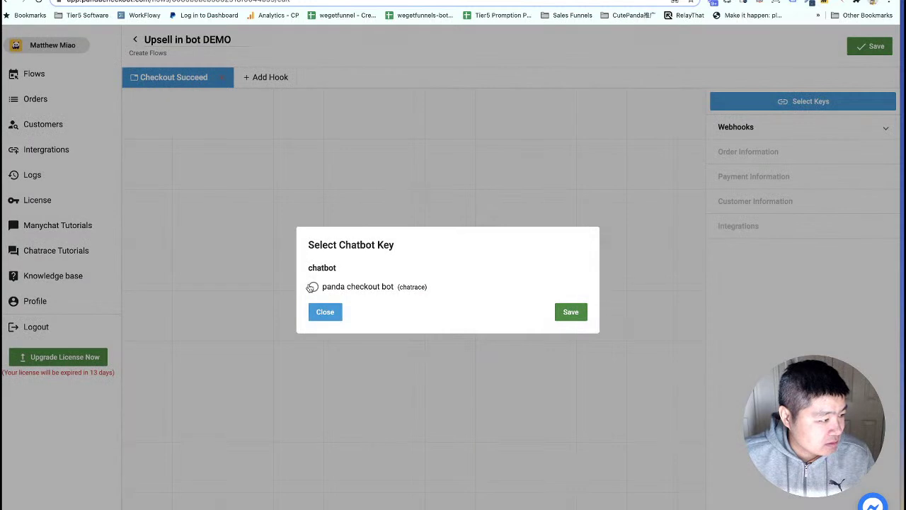
pyautogui.click(312, 286)
pyautogui.click(574, 310)
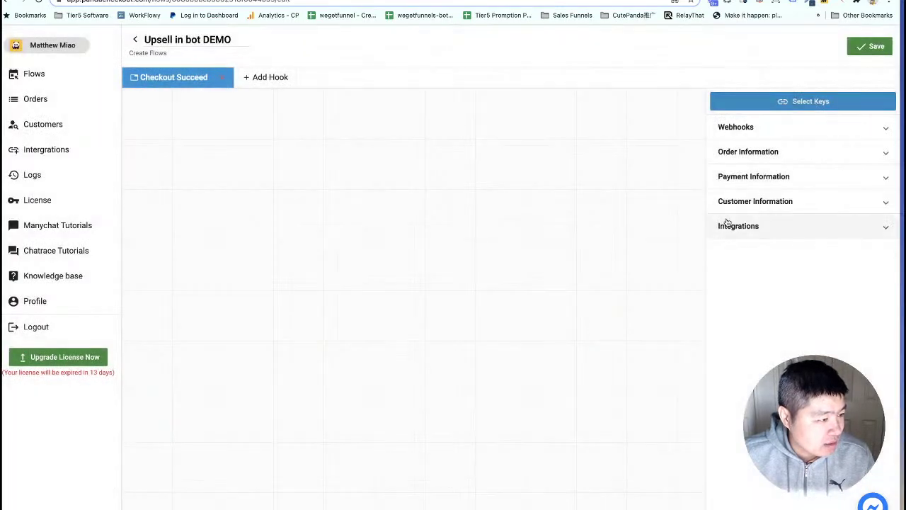
pyautogui.click(751, 226)
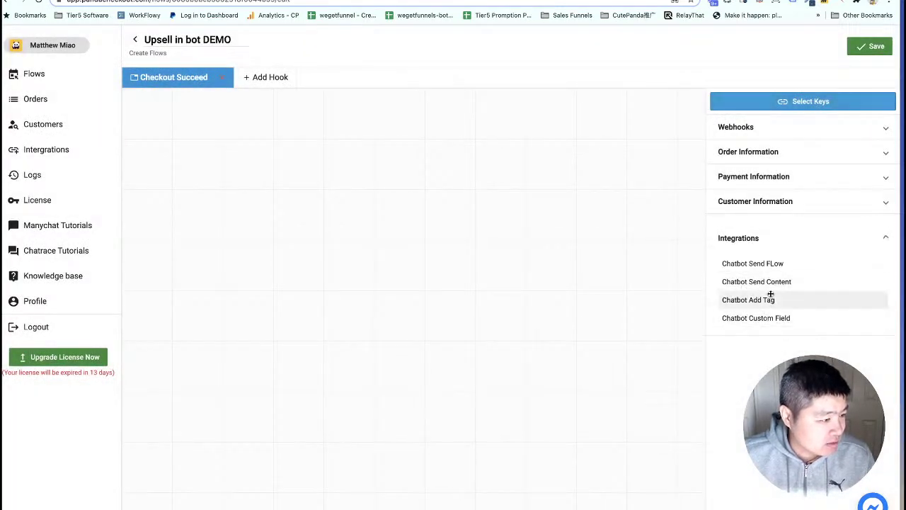
pyautogui.moveTo(766, 264); pyautogui.dragTo(231, 180)
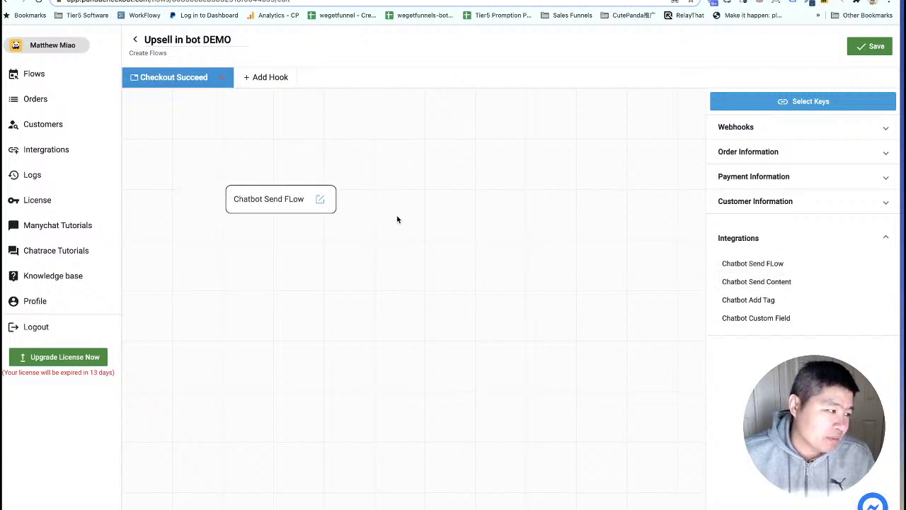
pyautogui.moveTo(279, 200); pyautogui.dragTo(242, 176)
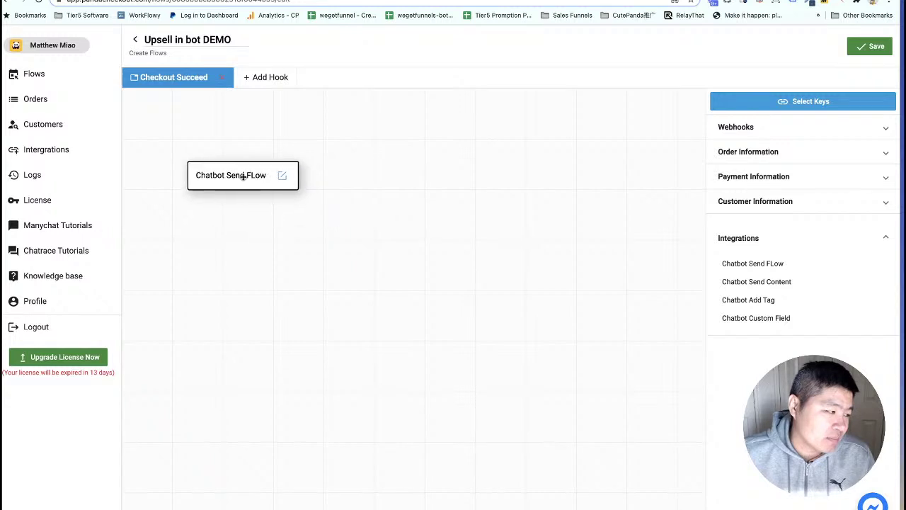
pyautogui.click(284, 177)
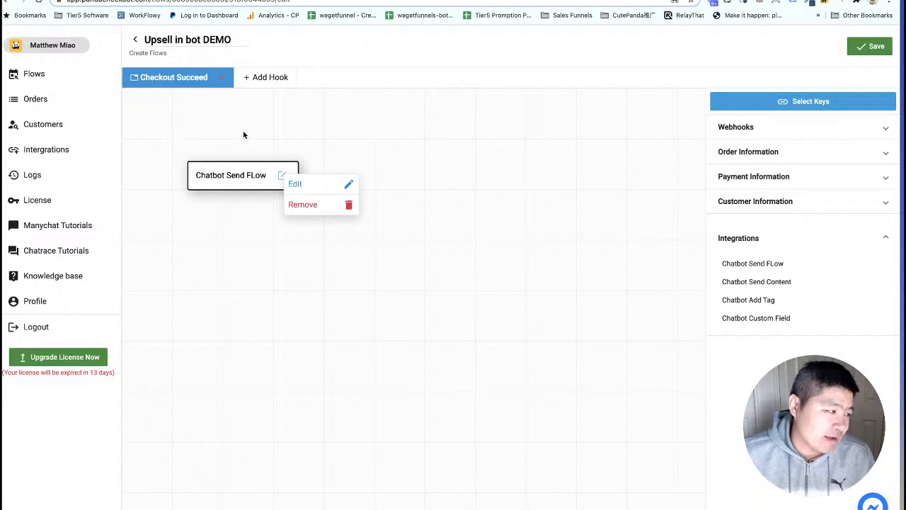
pyautogui.click(347, 184)
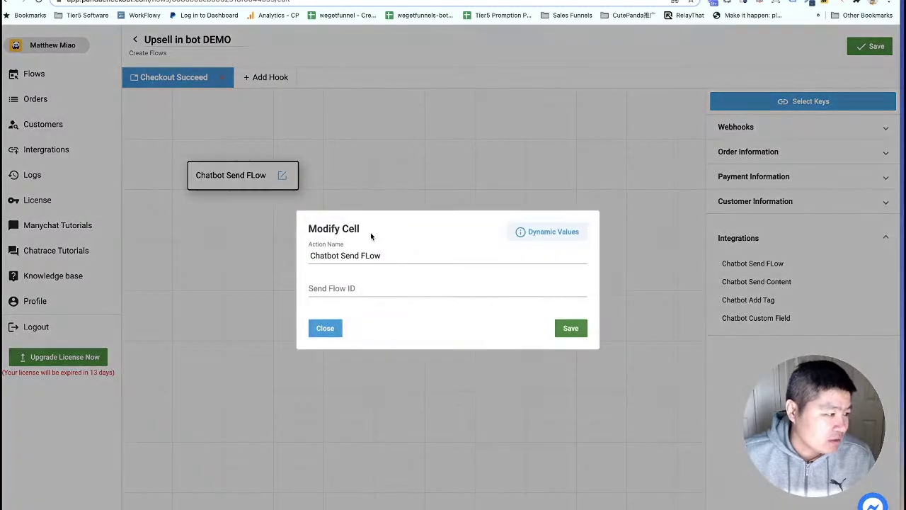
pyautogui.click(343, 289)
pyautogui.hotkey('ctrl', 'v')
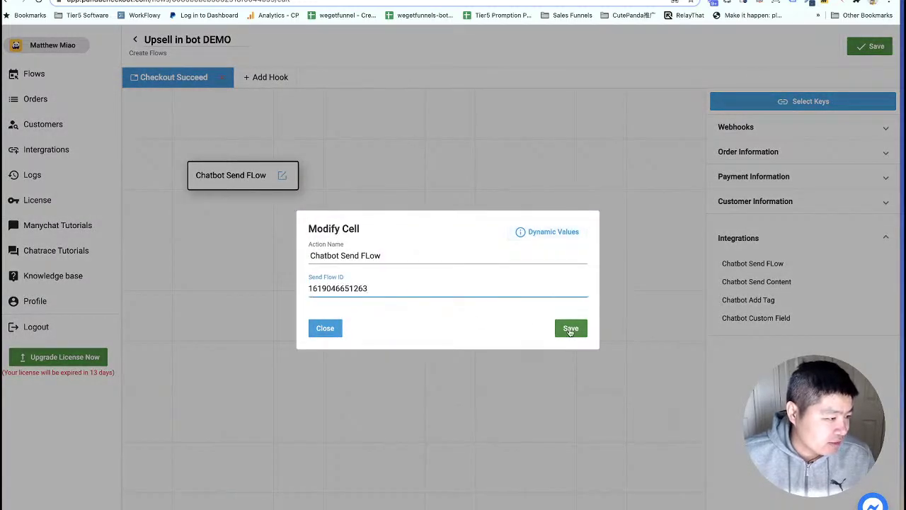
pyautogui.click(571, 328)
pyautogui.click(874, 48)
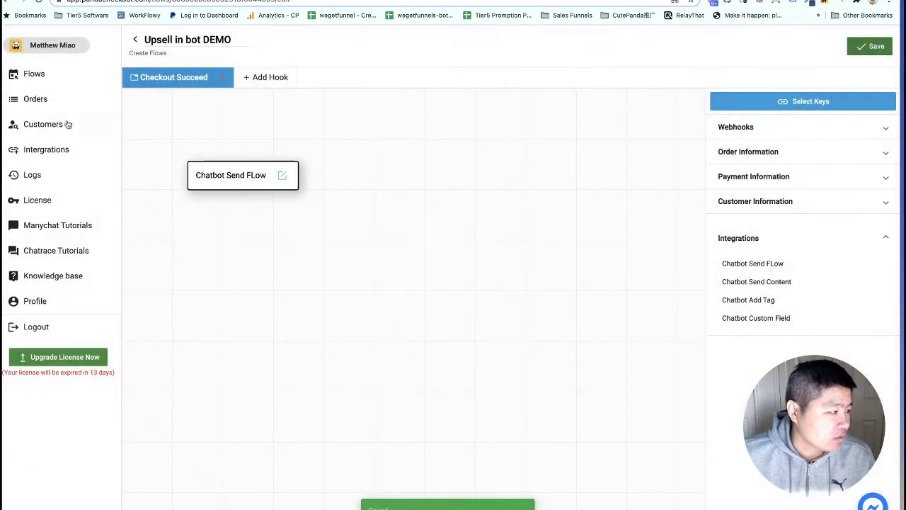
pyautogui.click(453, 1)
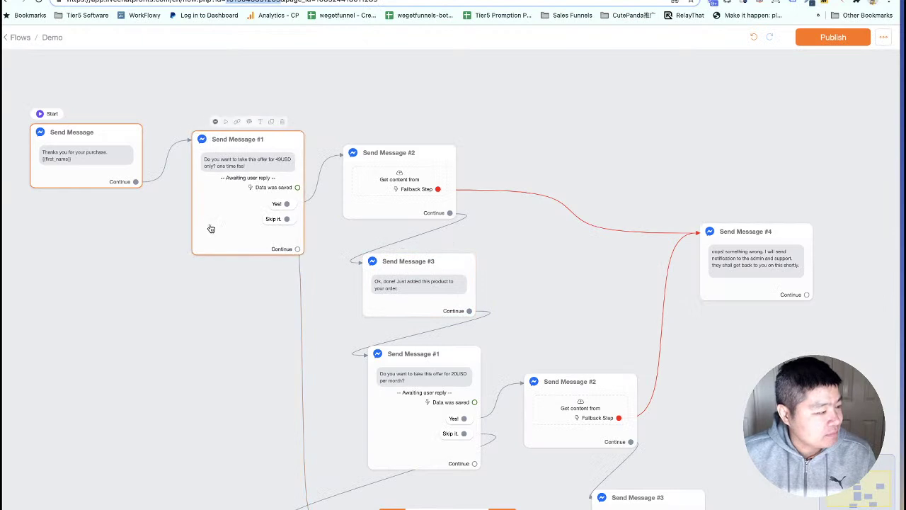
# Open Tutorial Live DEMO and view Send Message #1's external request body with upsell_enabled true.
pyautogui.click(52, 39)
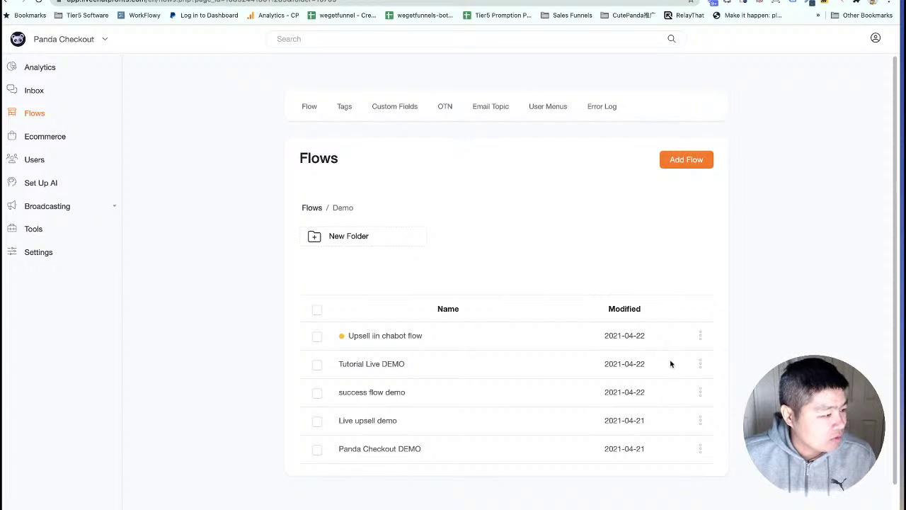
pyautogui.click(699, 364)
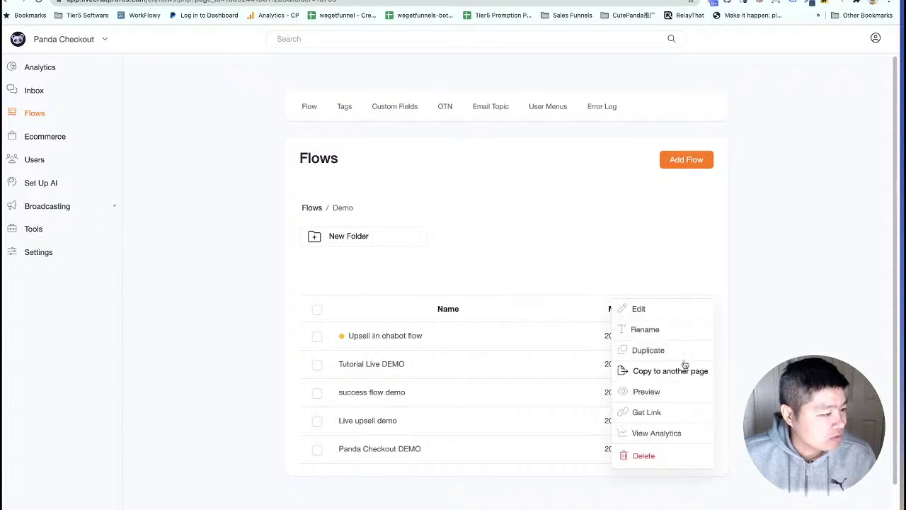
pyautogui.click(626, 308)
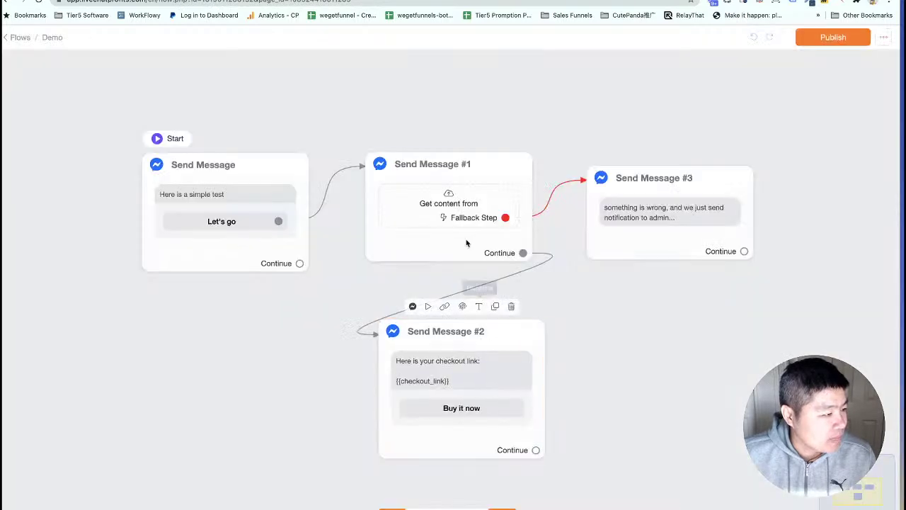
pyautogui.click(466, 242)
pyautogui.click(786, 190)
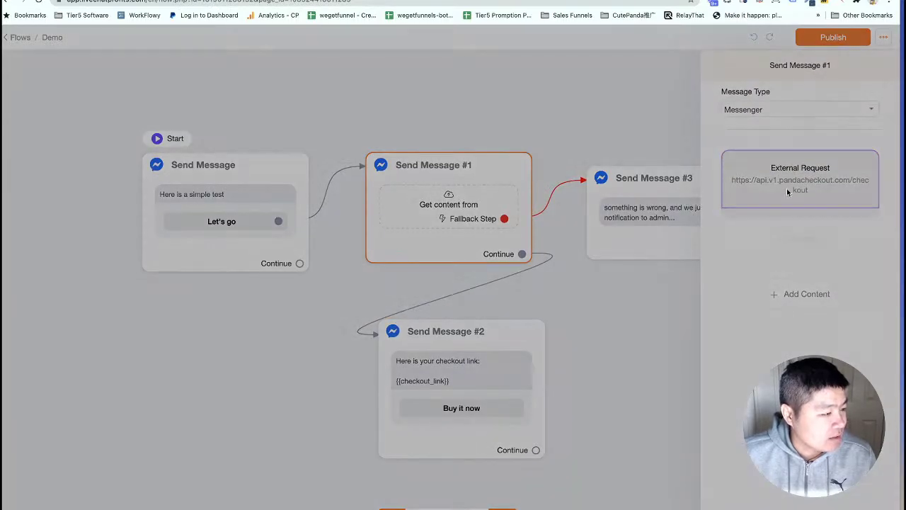
pyautogui.click(325, 144)
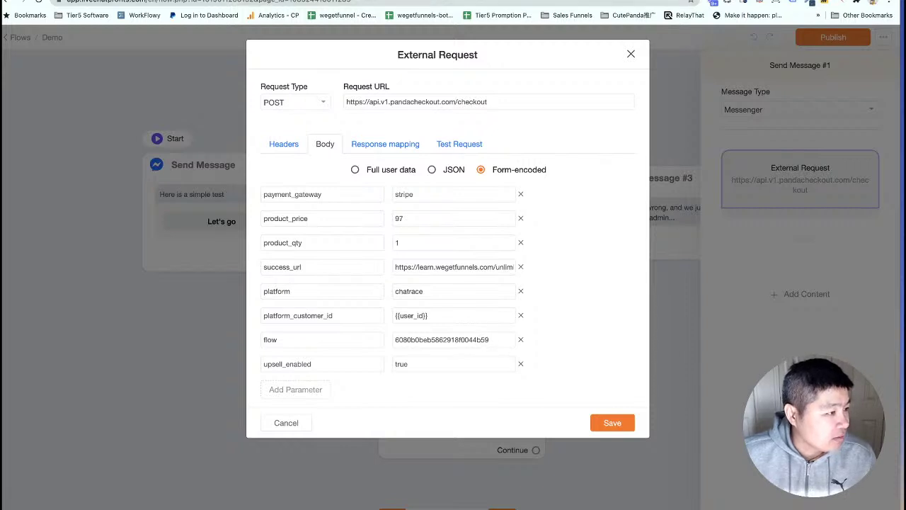
# Check the $.order_number response mapping, then save the request and publish the flow.
pyautogui.click(545, 1)
pyautogui.click(32, 74)
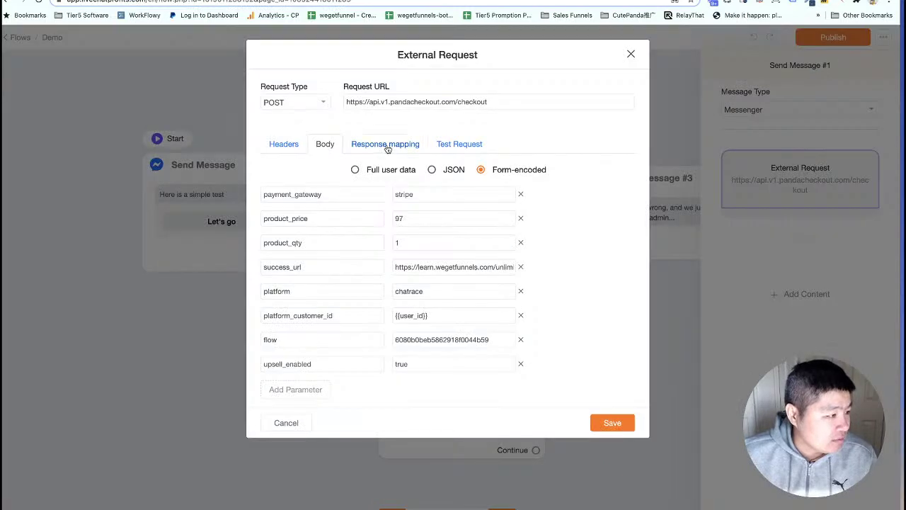
pyautogui.click(385, 146)
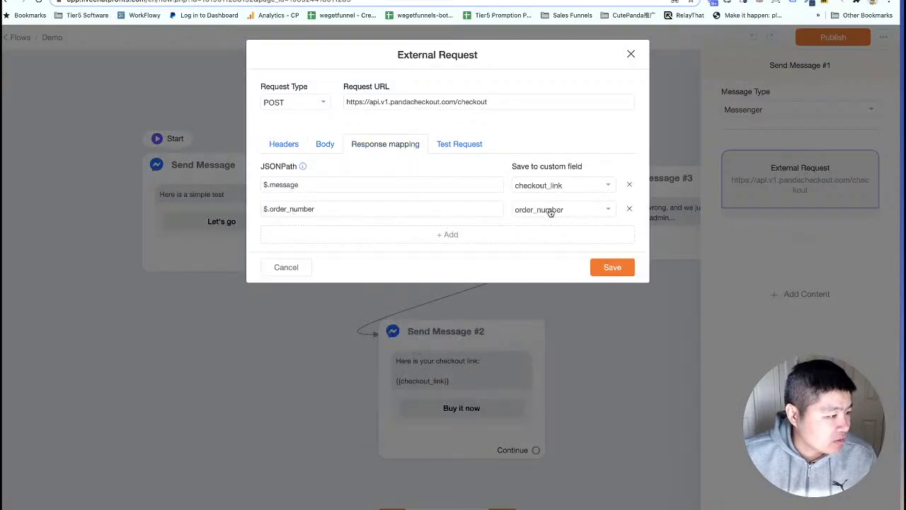
pyautogui.click(613, 267)
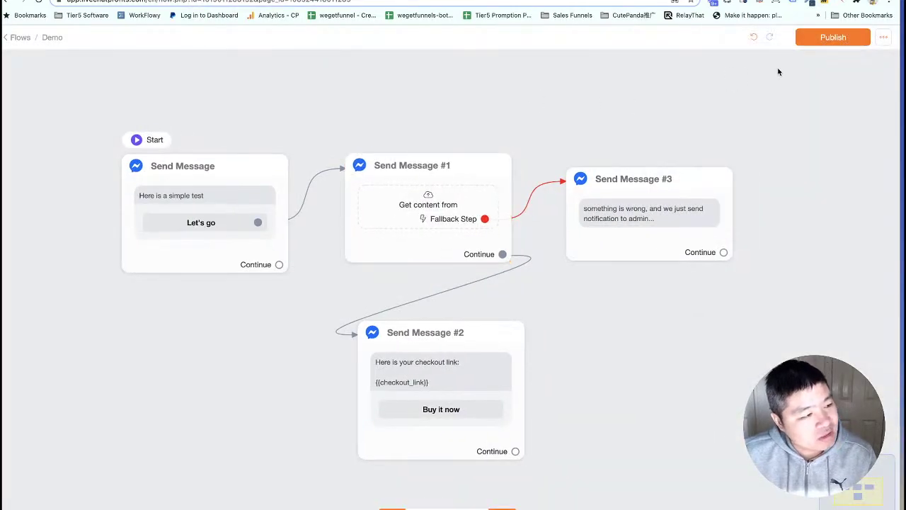
pyautogui.click(833, 37)
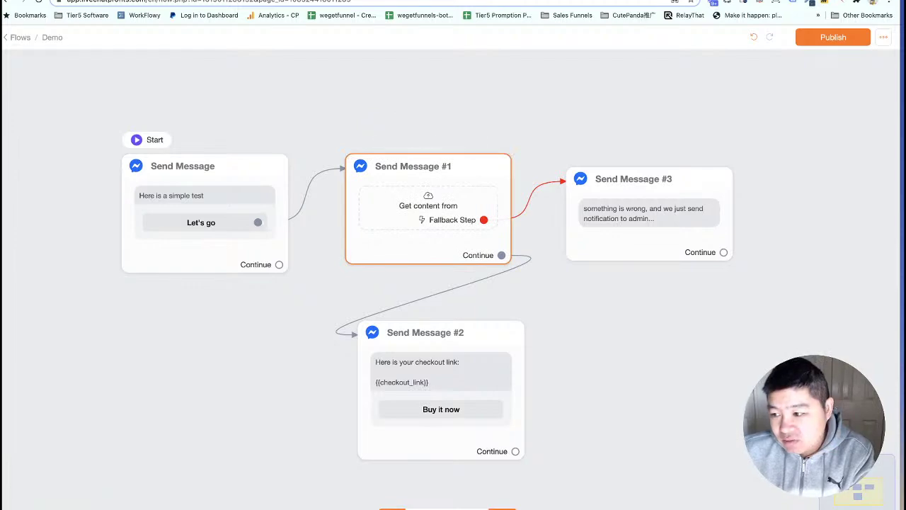
# Switch to Messenger and open the latest Buy it now link from the Panda Checkout bot.
pyautogui.press('super+Tab')
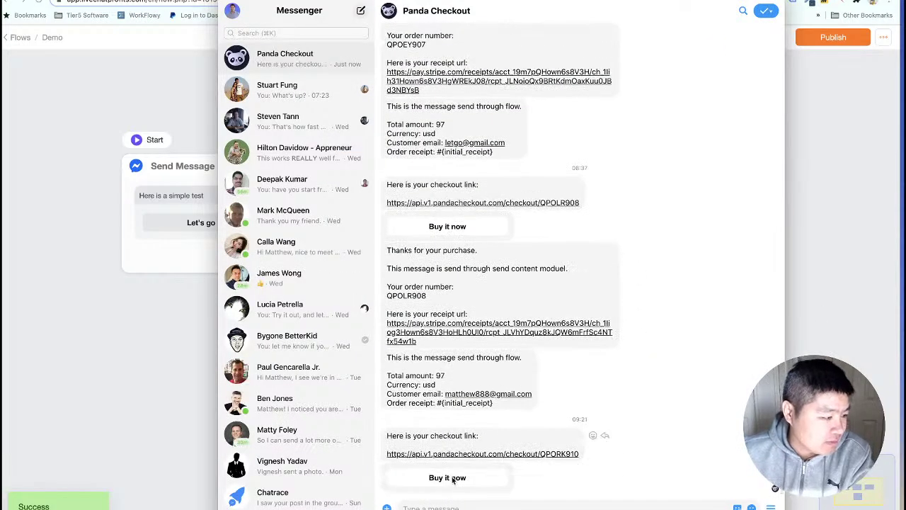
pyautogui.click(456, 480)
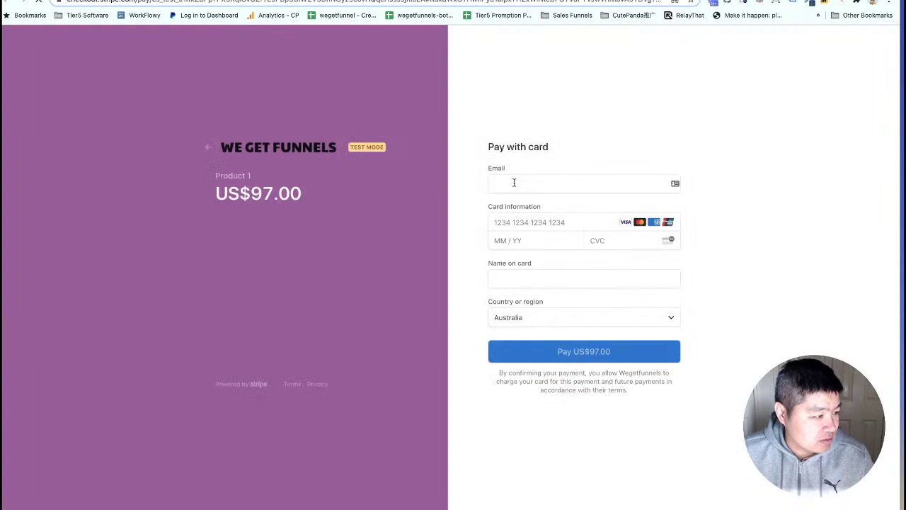
# Pay the US$97.00 Product 1 order with a test e-mail, test card number and cardholder name.
pyautogui.click(514, 183)
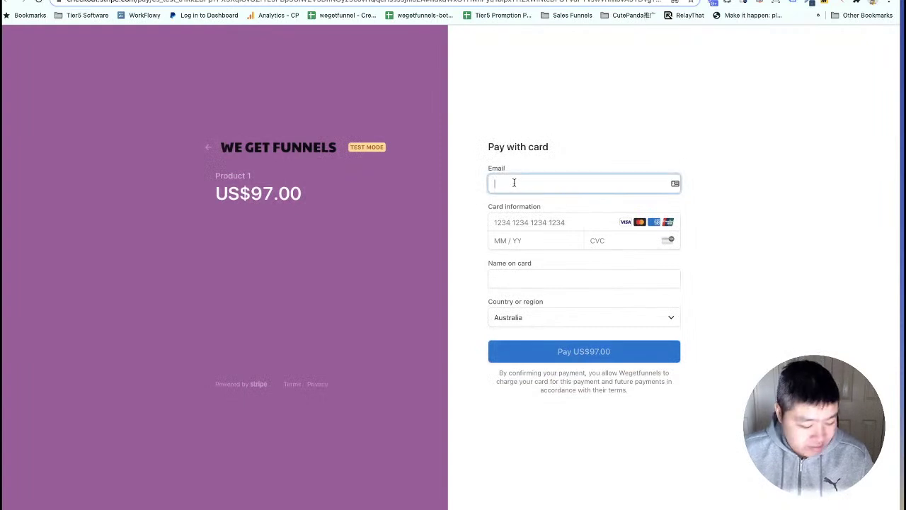
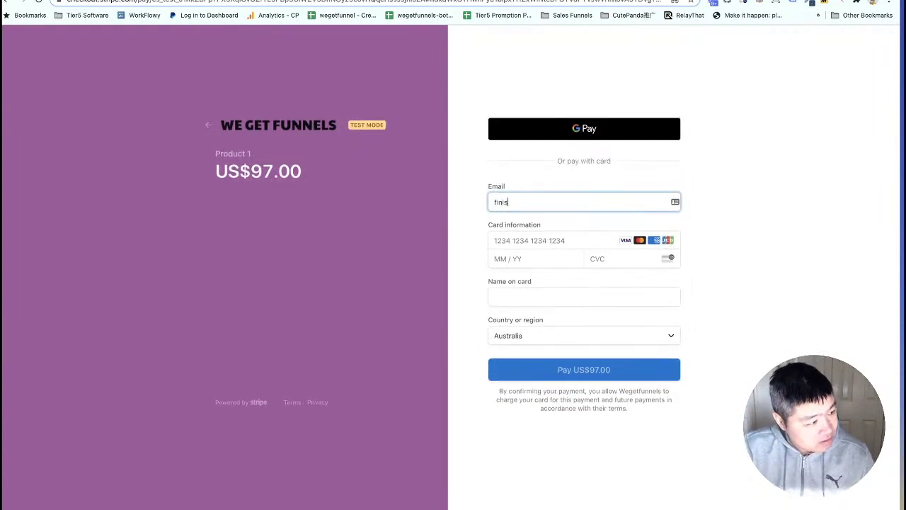
pyautogui.press('Tab')
pyautogui.write('42424')
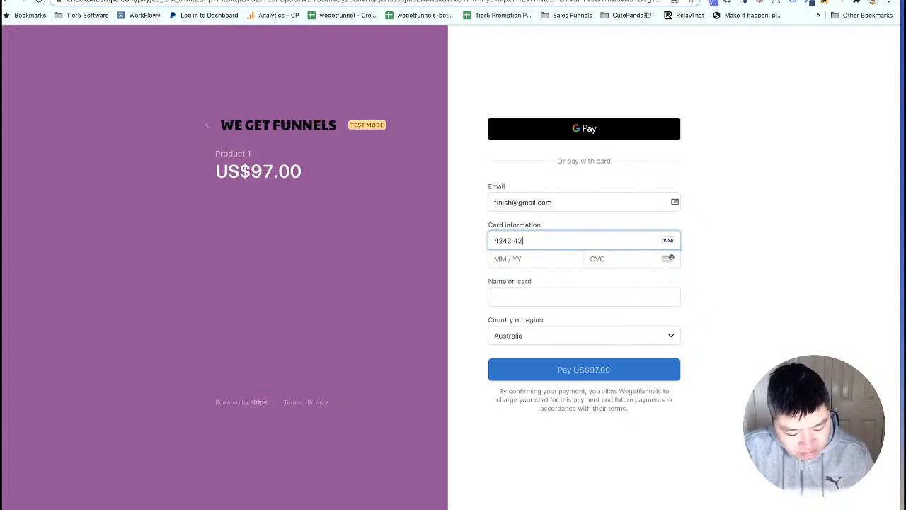
pyautogui.write('242')
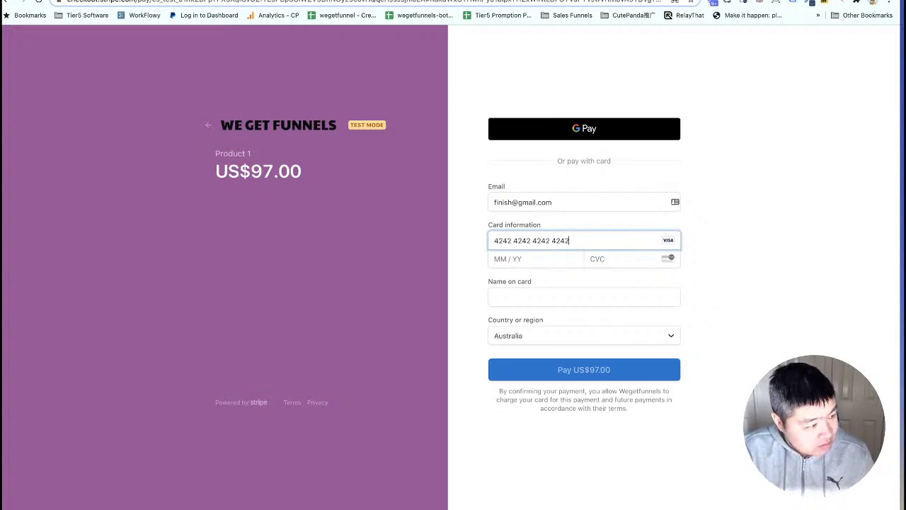
pyautogui.write('4242424202 / 22')
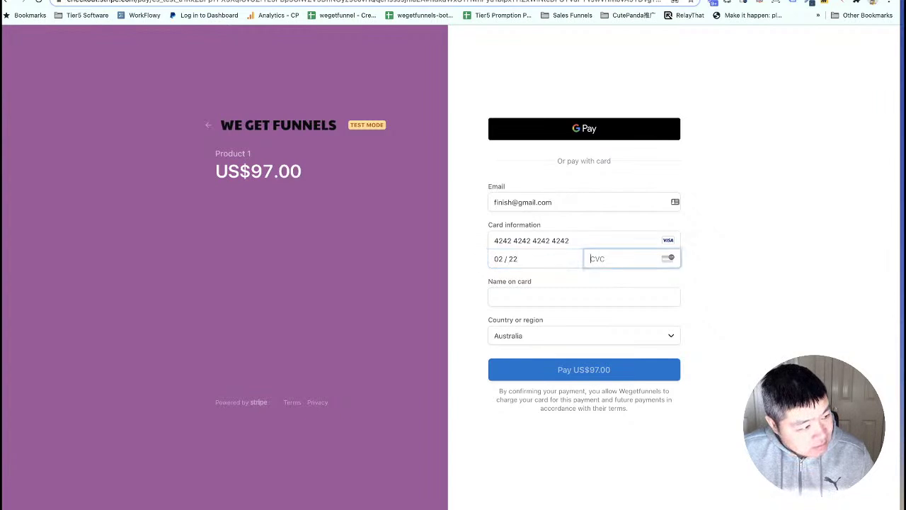
pyautogui.click(519, 303)
pyautogui.write('finsh')
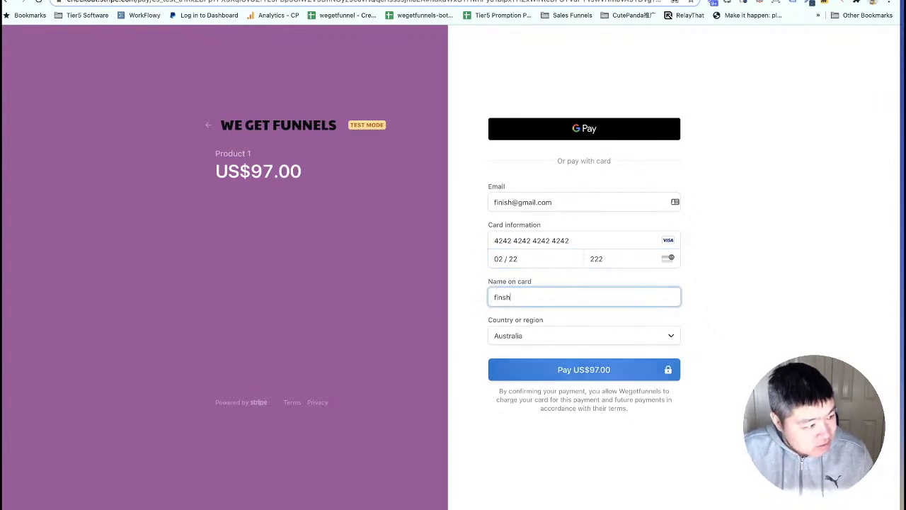
pyautogui.click(582, 368)
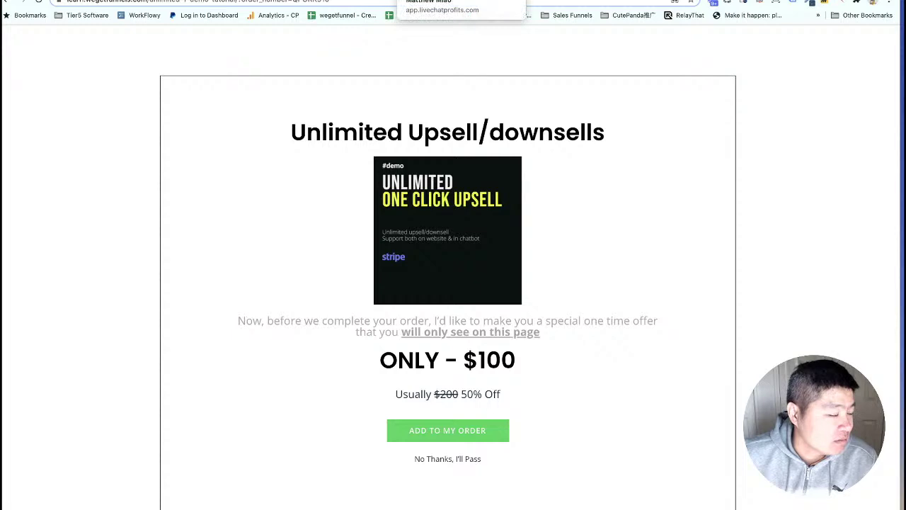
pyautogui.click(374, 0)
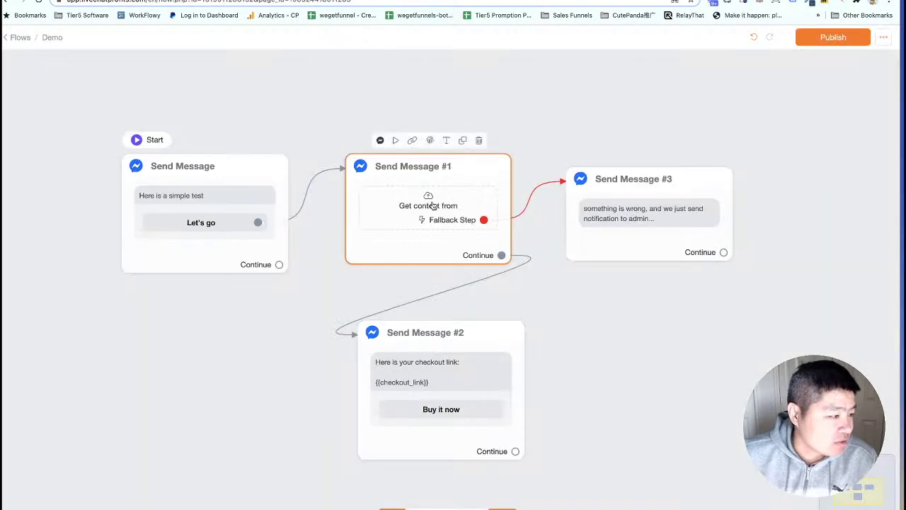
pyautogui.click(432, 205)
pyautogui.click(800, 178)
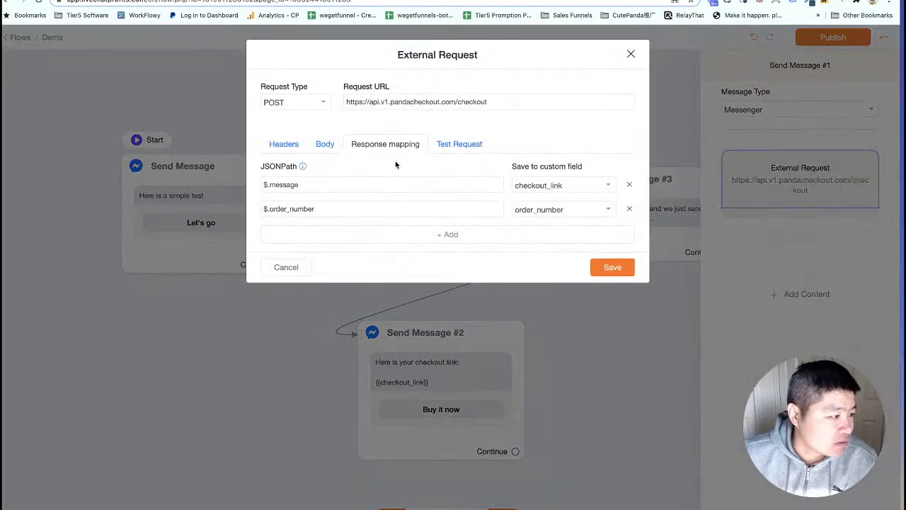
pyautogui.click(325, 144)
pyautogui.click(464, 267)
pyautogui.hotkey('ctrl', 'a')
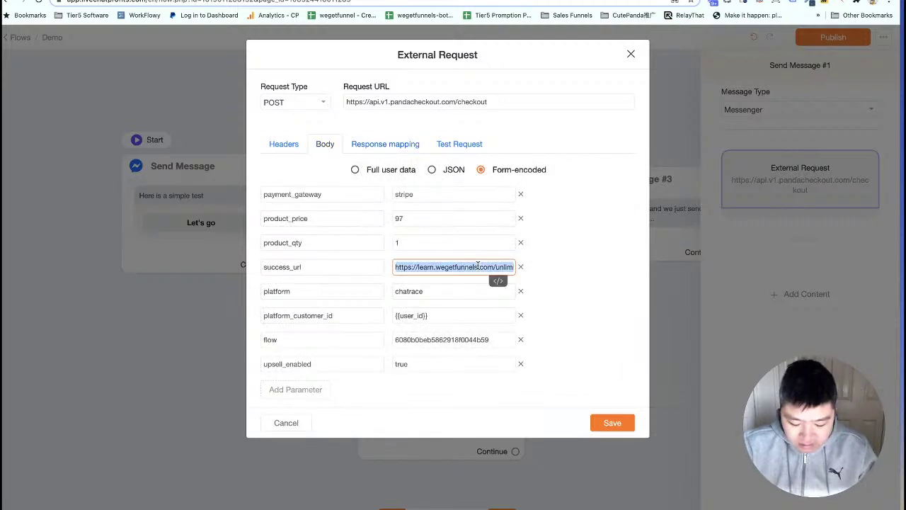
pyautogui.write('https://www.google.com')
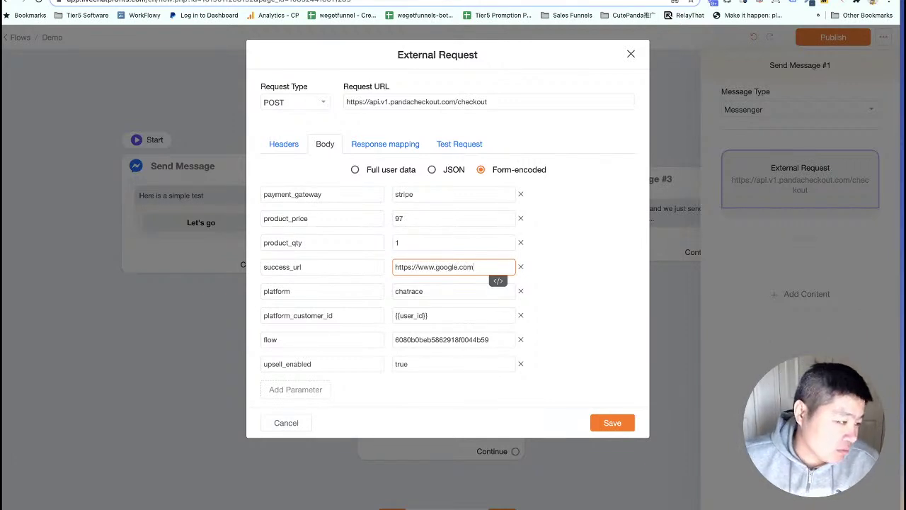
pyautogui.click(612, 423)
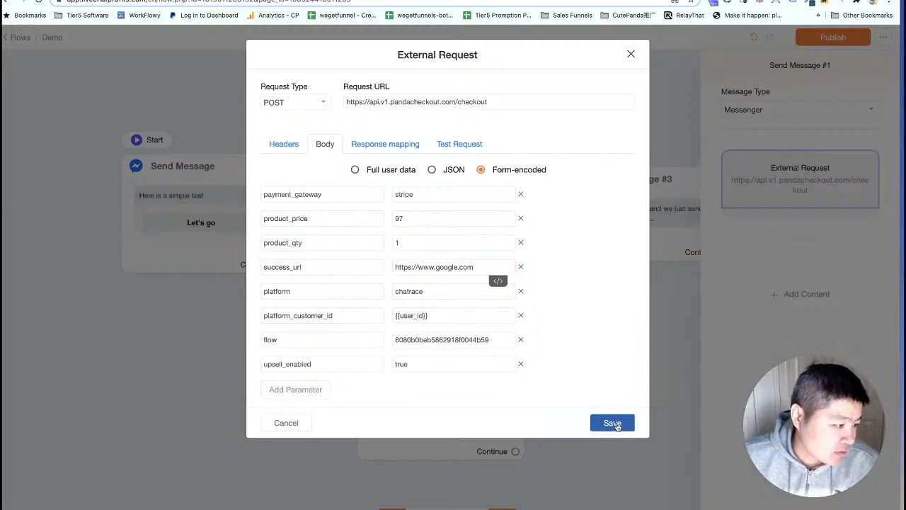
pyautogui.click(595, 306)
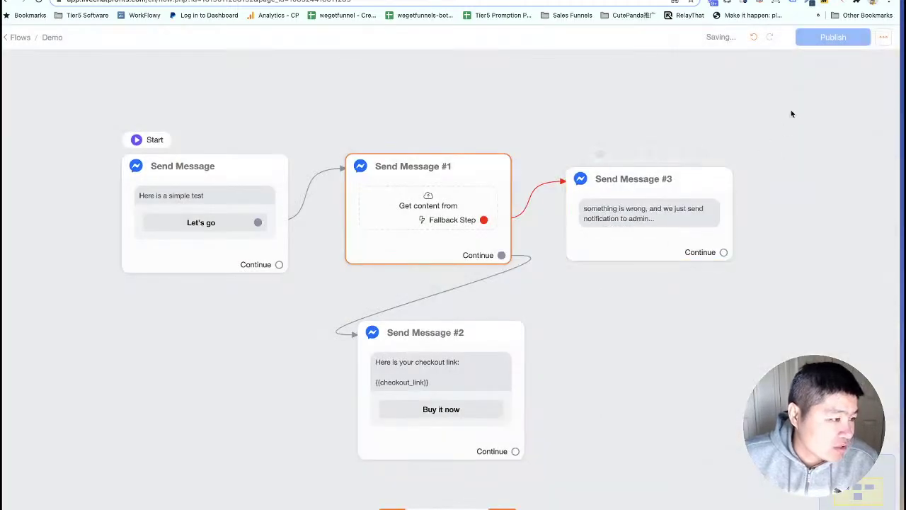
pyautogui.click(834, 39)
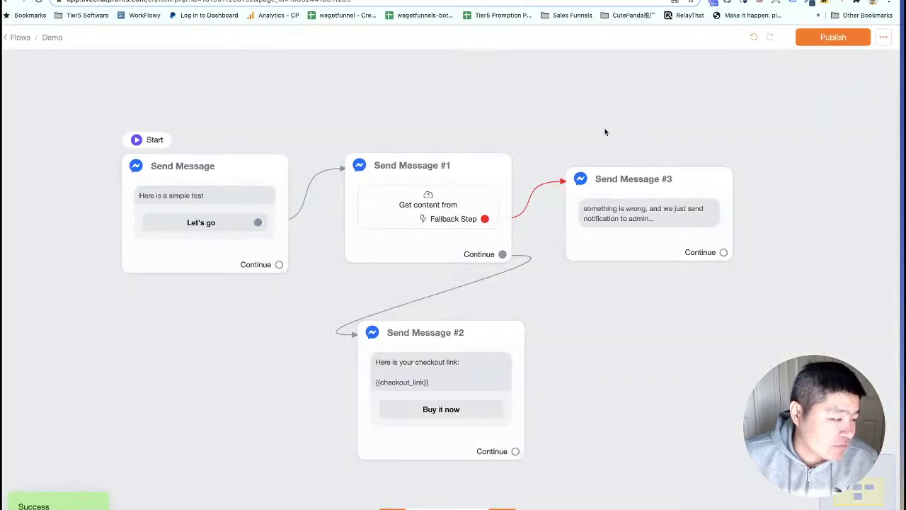
pyautogui.click(430, 179)
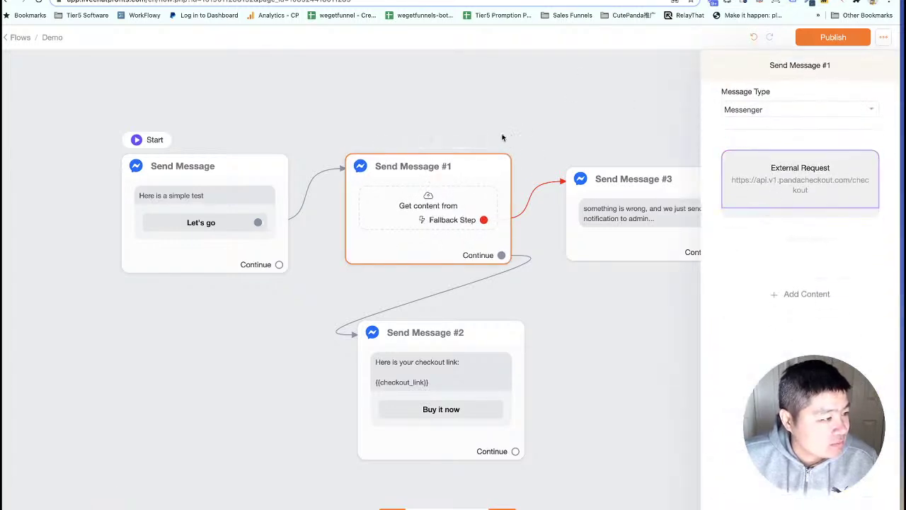
pyautogui.click(502, 137)
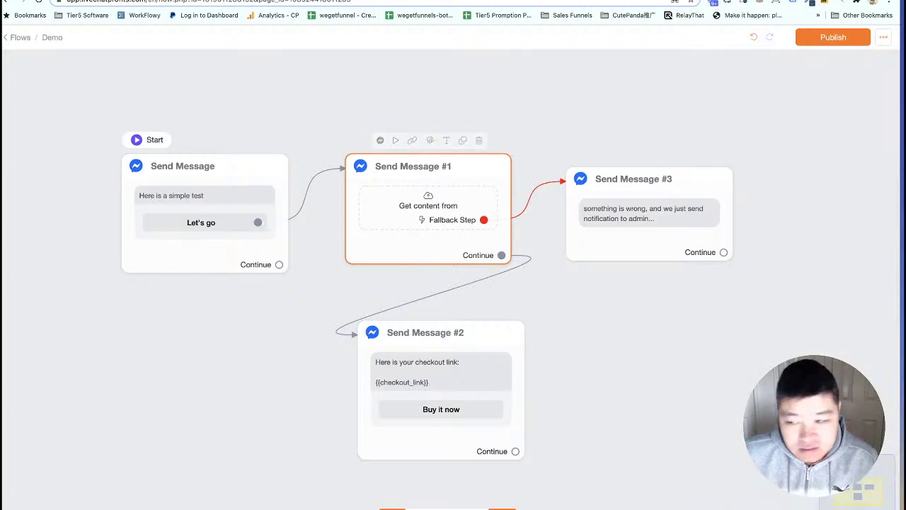
# From the bot's newest checkout link, pay US$97.00 with the buyer's e-mail, 4242 test card and name.
pyautogui.press('super+Tab')
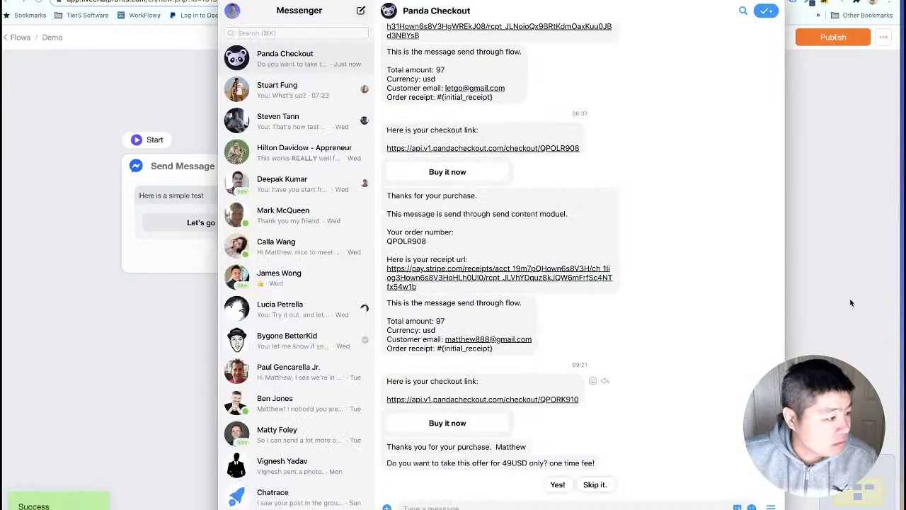
pyautogui.click(449, 478)
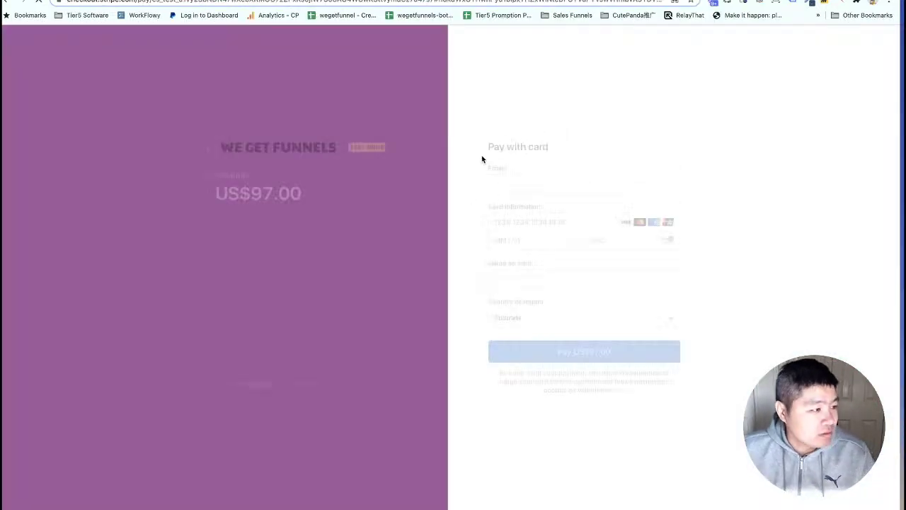
pyautogui.click(519, 183)
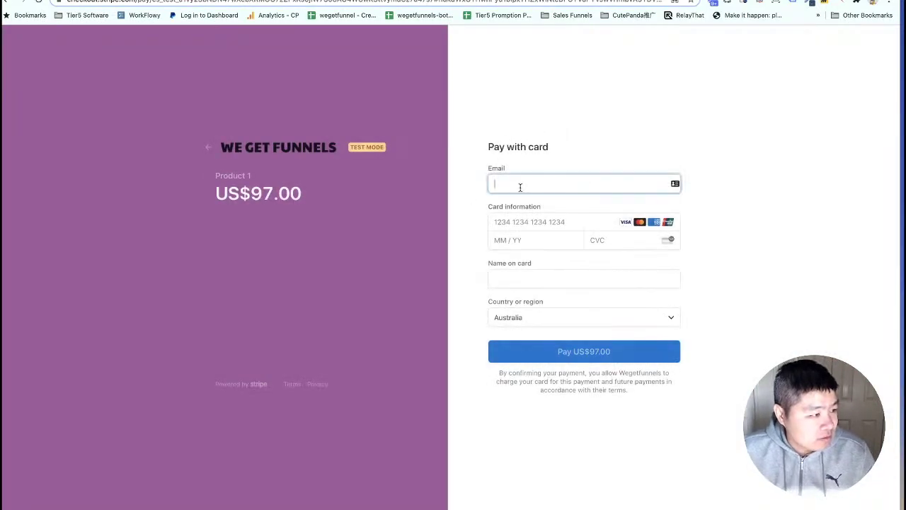
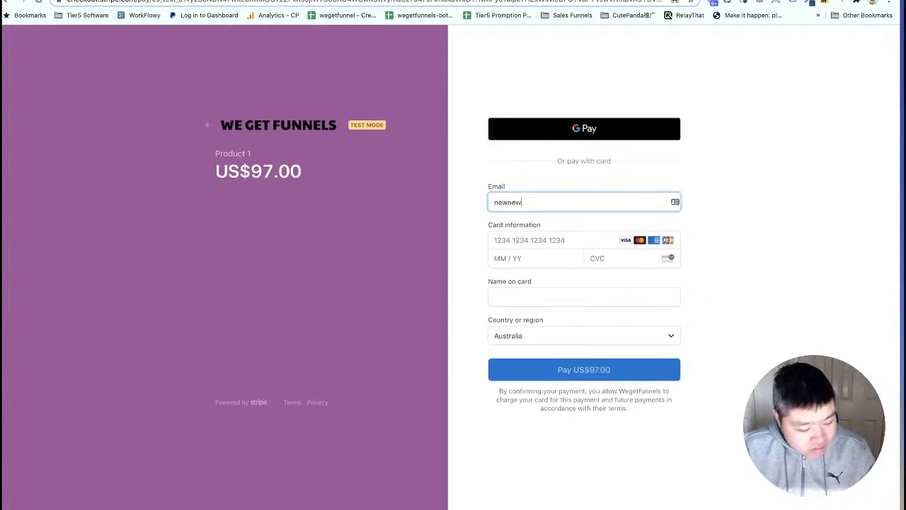
pyautogui.press('Tab')
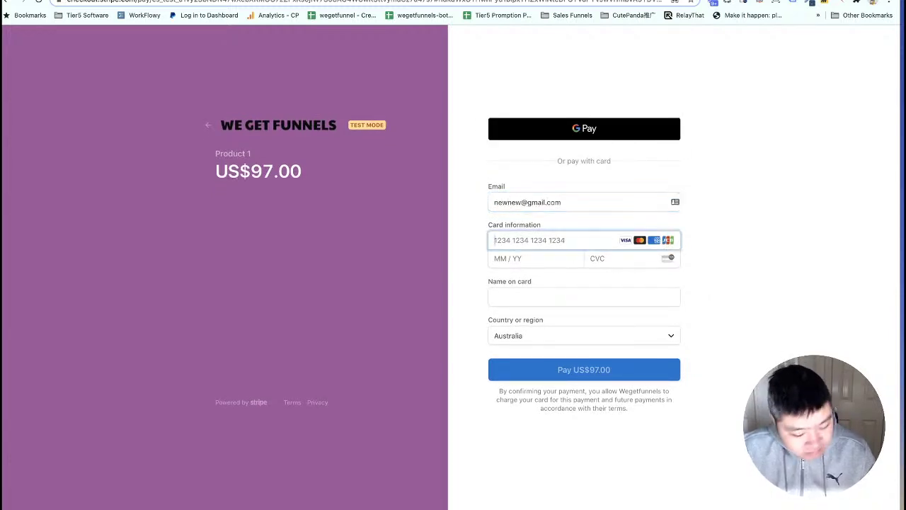
pyautogui.write('4242 4242 4242 4242')
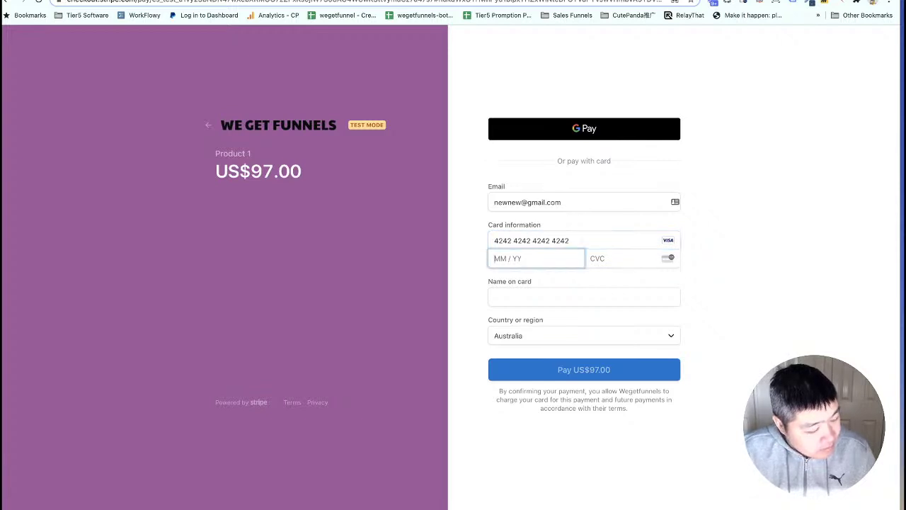
pyautogui.write('0222')
pyautogui.write('333')
pyautogui.press('Tab')
pyautogui.write('newnew')
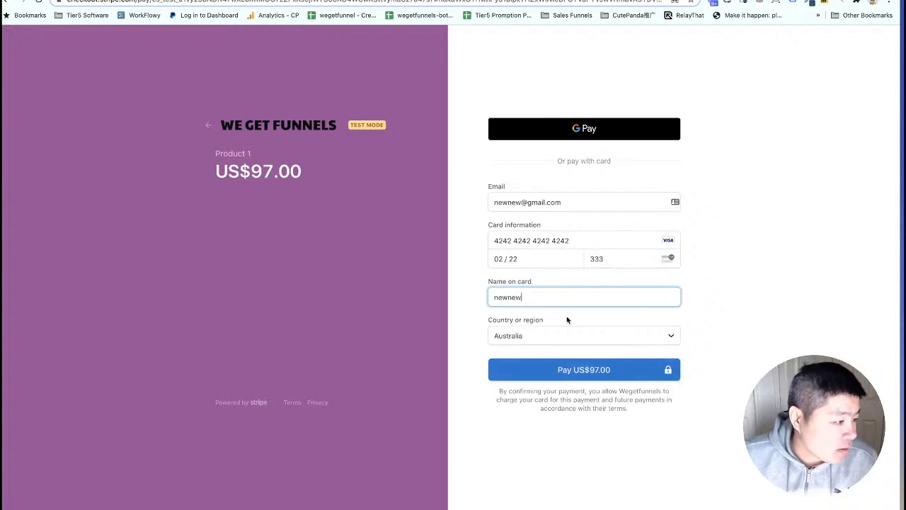
pyautogui.click(588, 369)
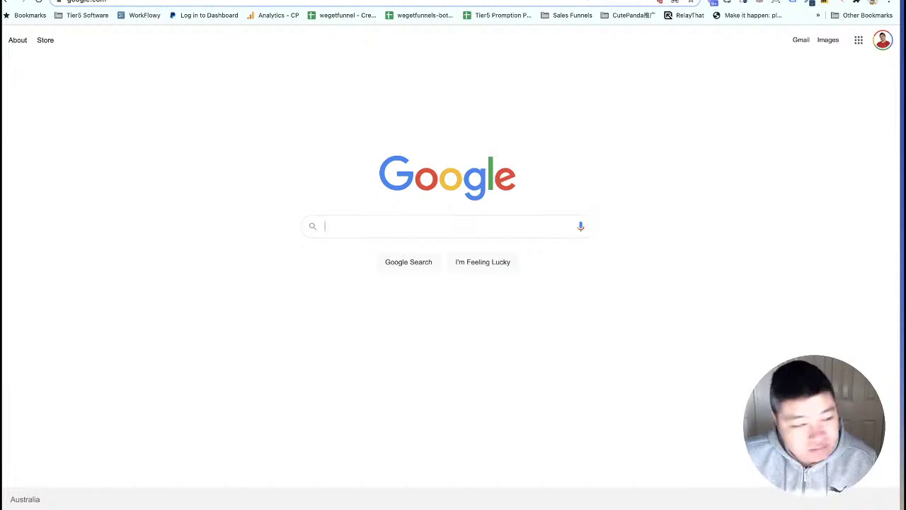
# Expand the top row in Panda Checkout's Orders list to confirm the new $97.00 order completed.
pyautogui.press('super+Tab')
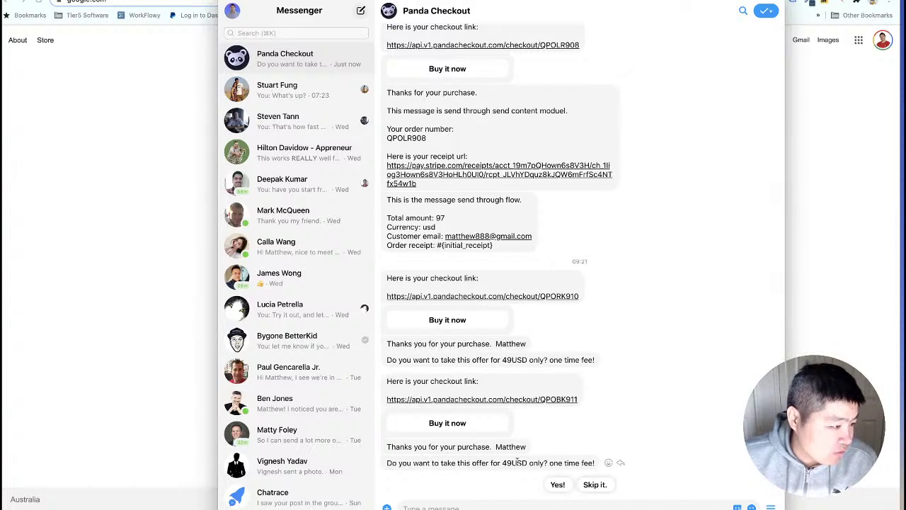
pyautogui.click(169, 349)
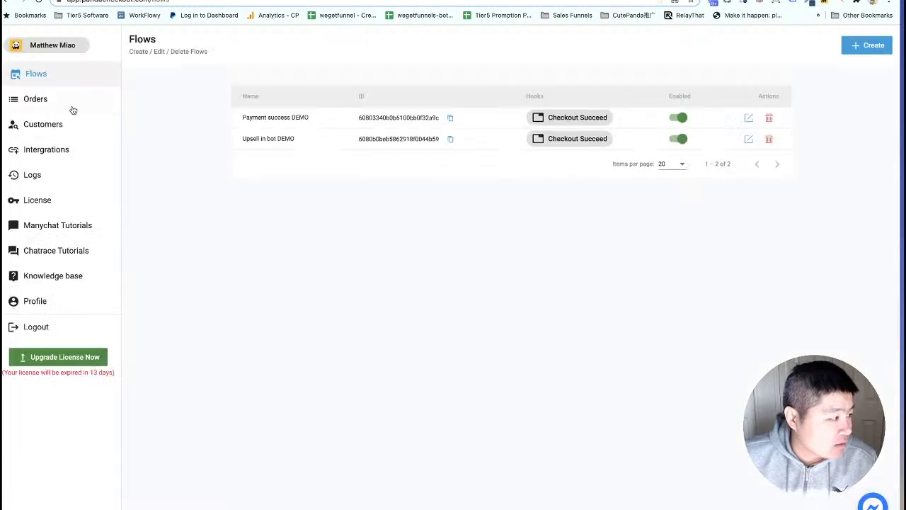
pyautogui.click(36, 99)
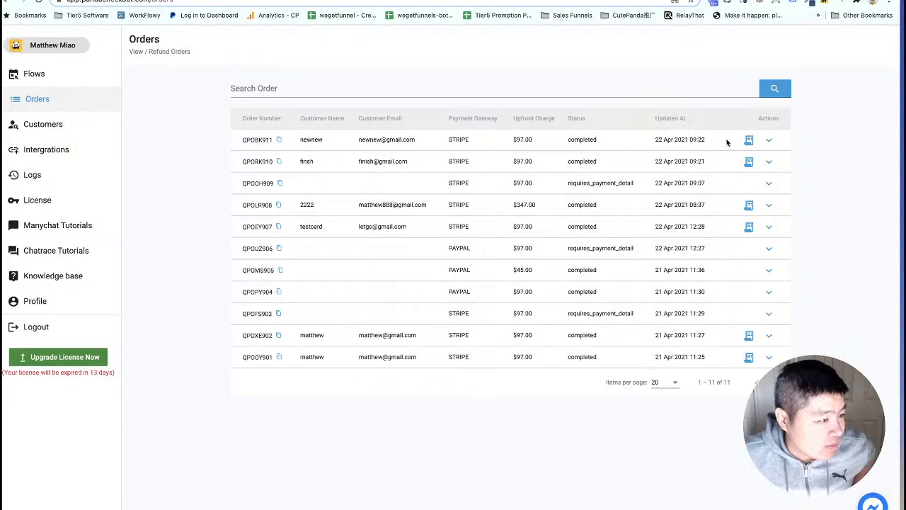
pyautogui.click(769, 140)
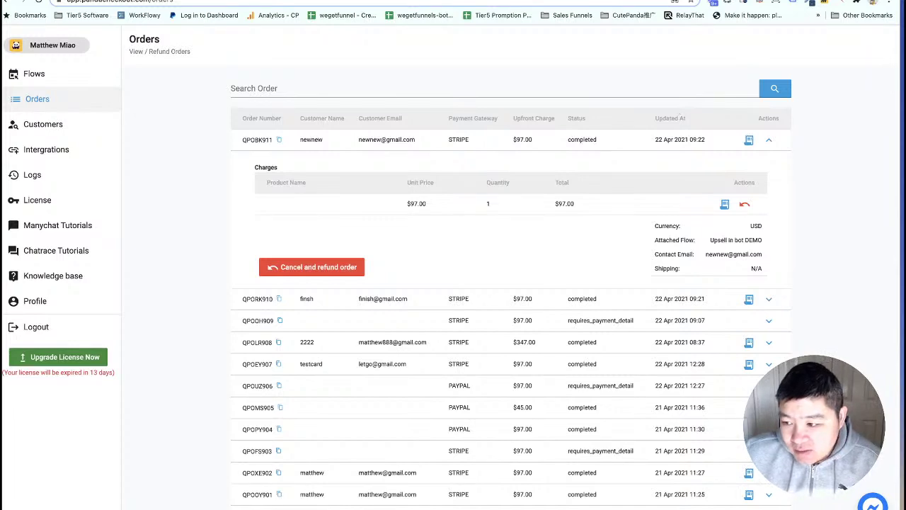
pyautogui.press('super+Tab')
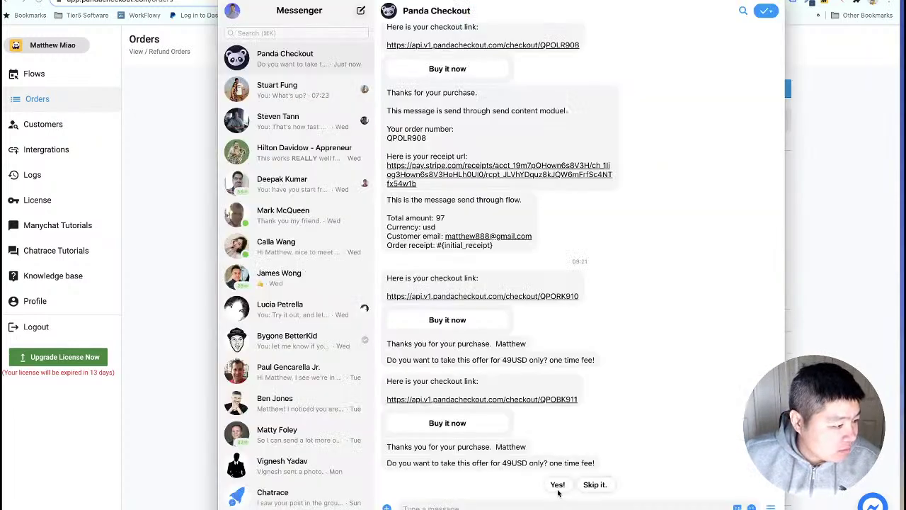
# Accept the 49USD one-time upsell and confirm the $49.00 'Live demo upsell one time payment' charge.
pyautogui.click(557, 485)
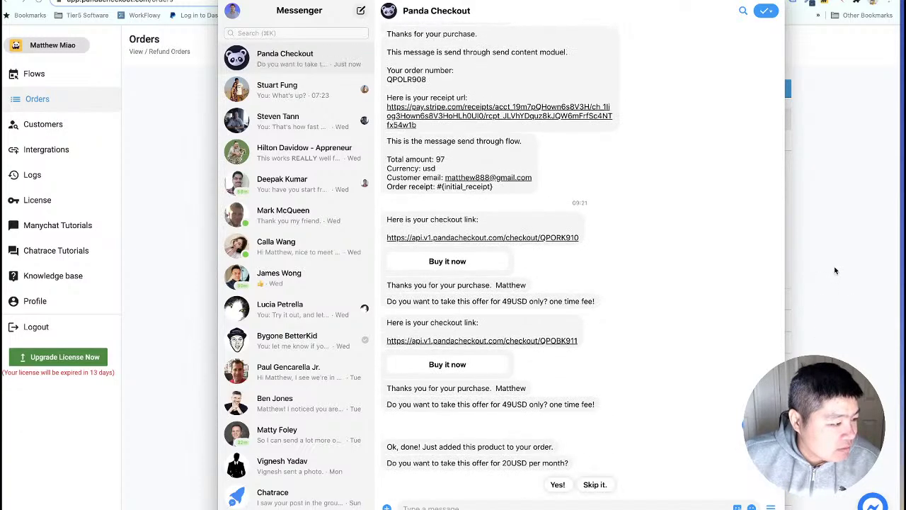
pyautogui.click(835, 270)
pyautogui.rightClick(807, 207)
pyautogui.click(786, 235)
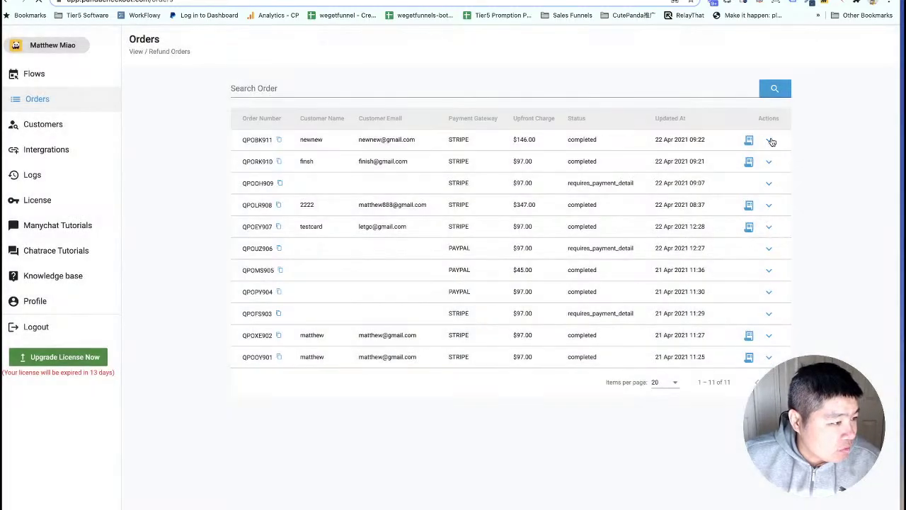
pyautogui.click(769, 140)
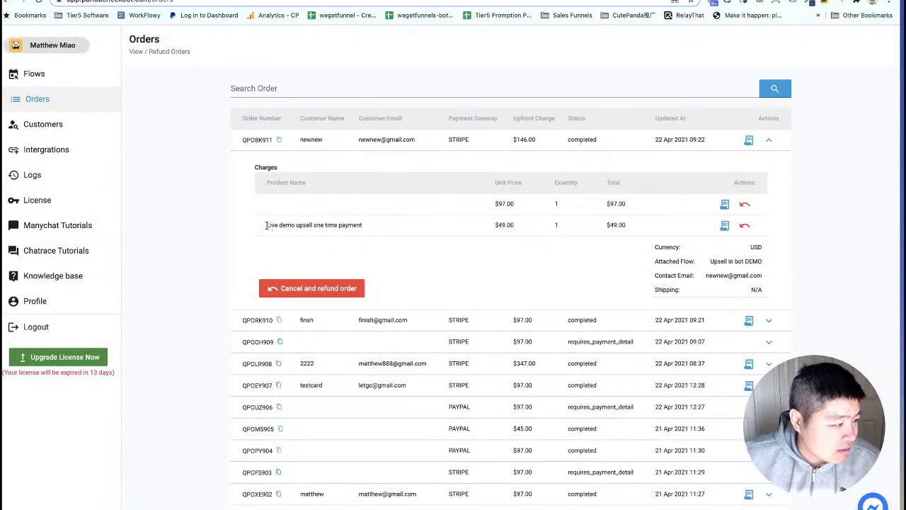
pyautogui.moveTo(265, 225); pyautogui.dragTo(366, 231)
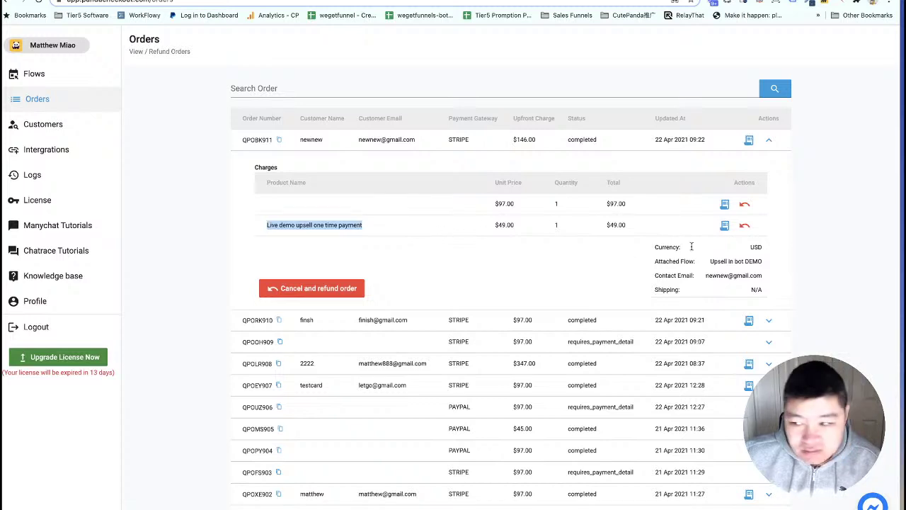
# Accept the 20USD per month upsell and confirm the $20.00 monthly subscription on the $146.00 order.
pyautogui.press('super+Tab')
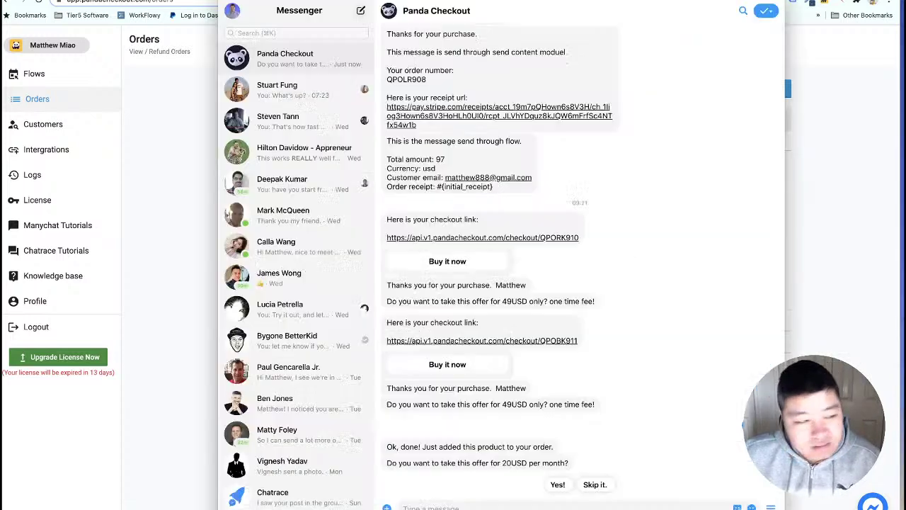
pyautogui.click(558, 485)
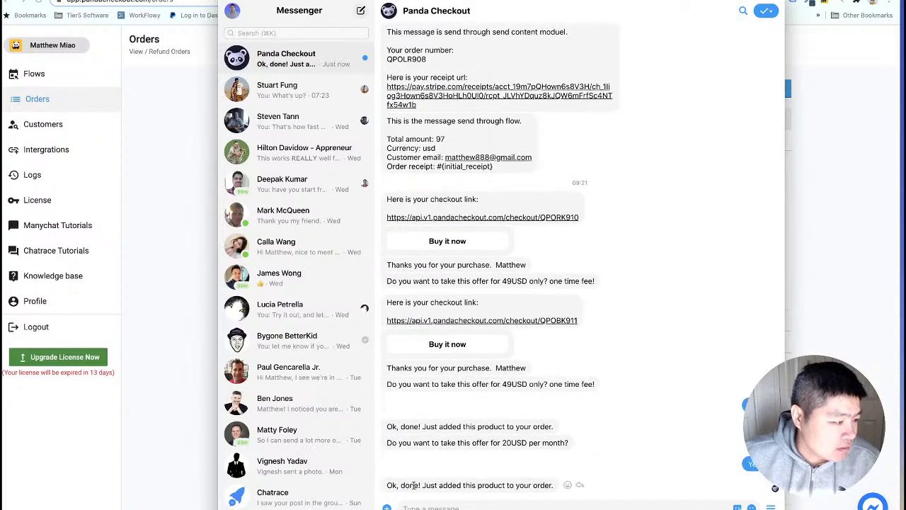
pyautogui.click(843, 265)
pyautogui.rightClick(823, 212)
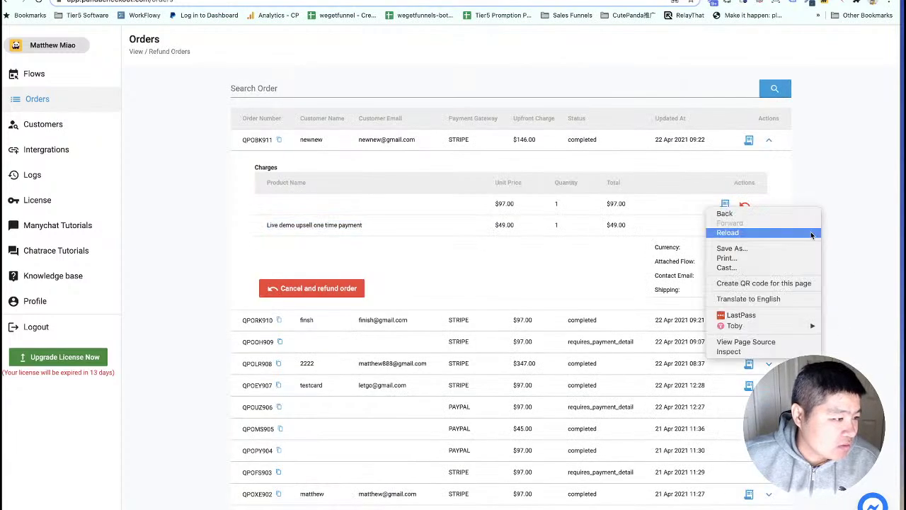
pyautogui.click(786, 233)
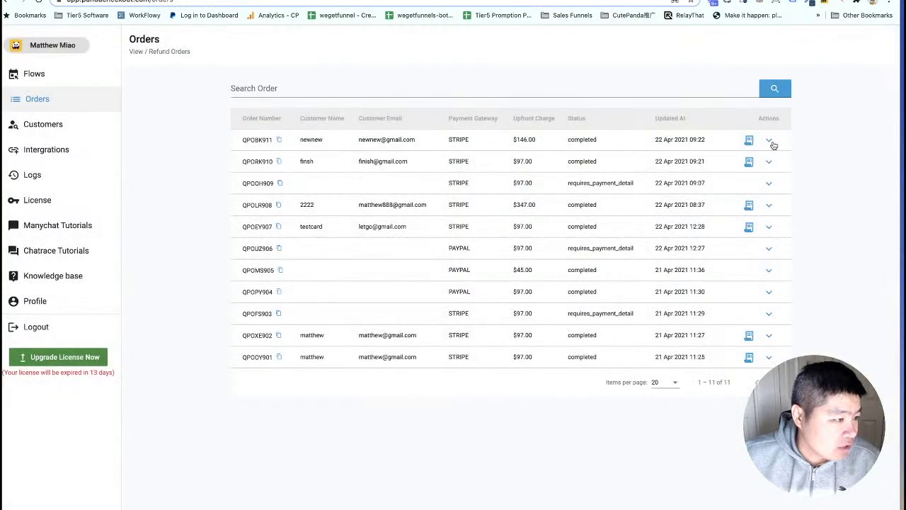
pyautogui.click(768, 140)
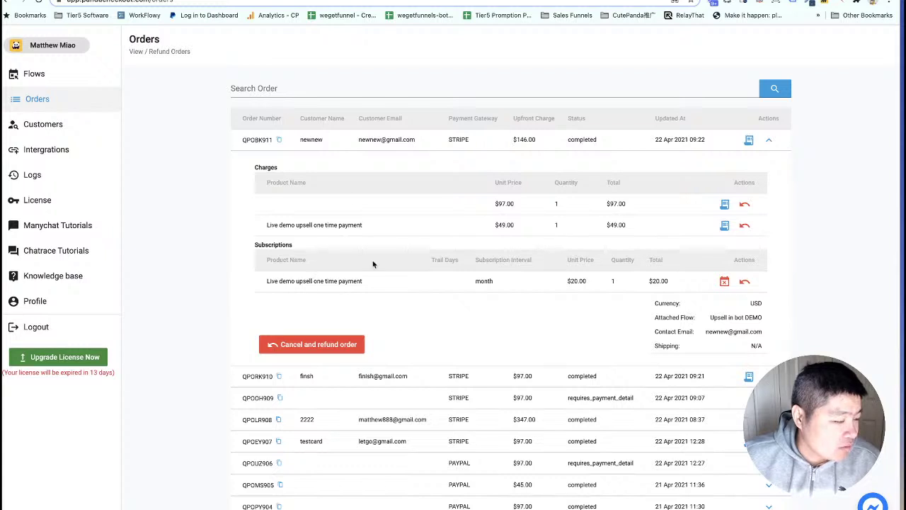
pyautogui.click(238, 0)
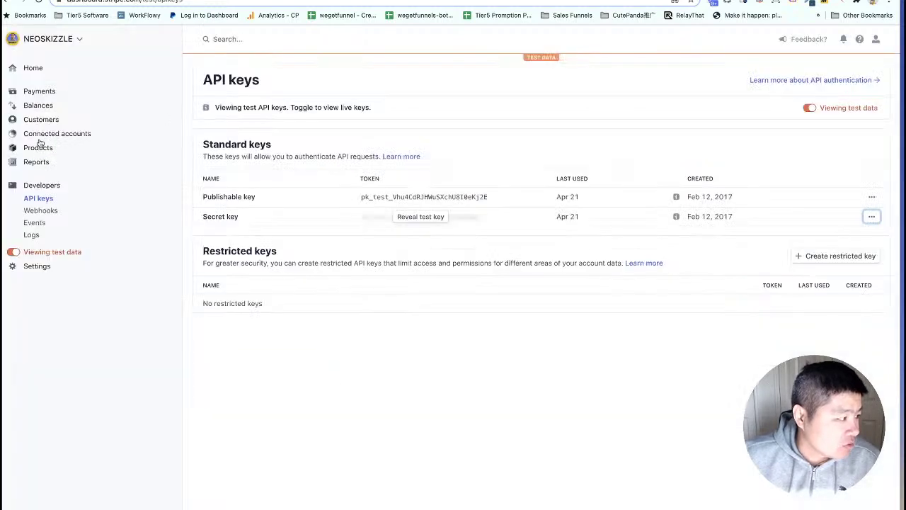
pyautogui.click(40, 95)
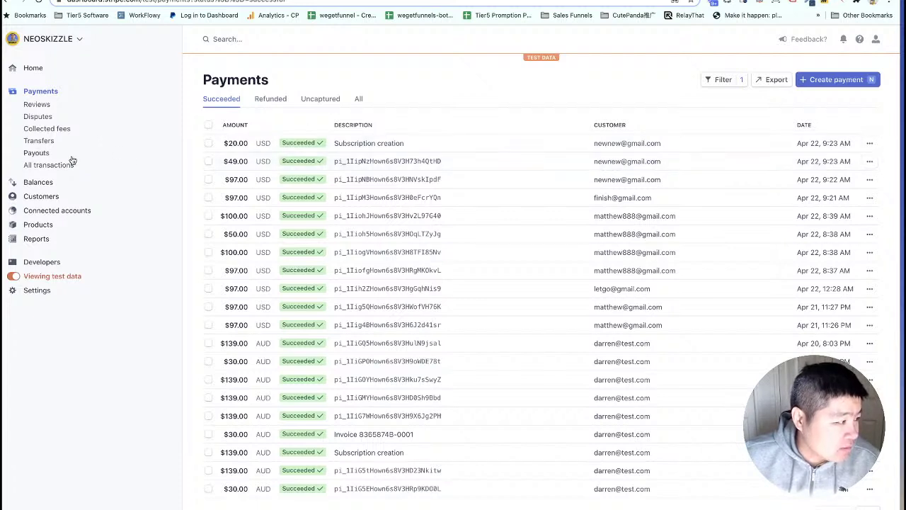
pyautogui.click(43, 197)
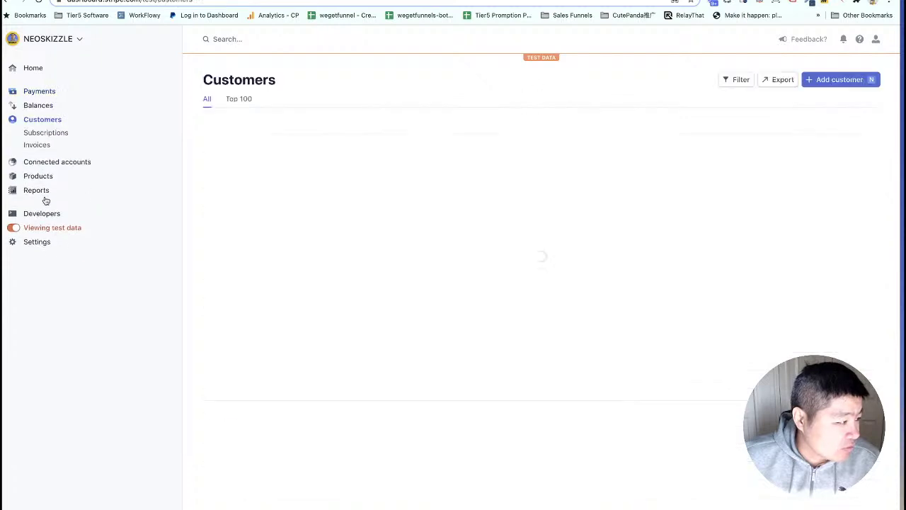
pyautogui.click(44, 133)
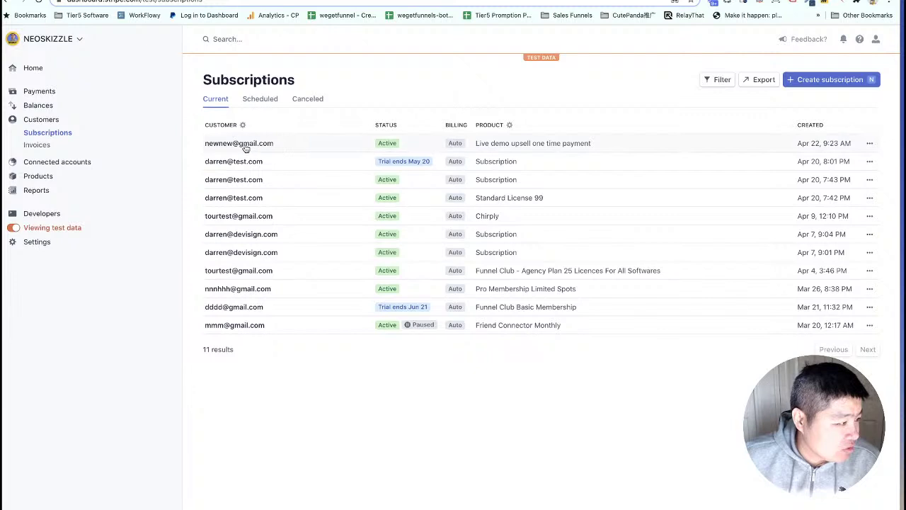
pyautogui.click(531, 146)
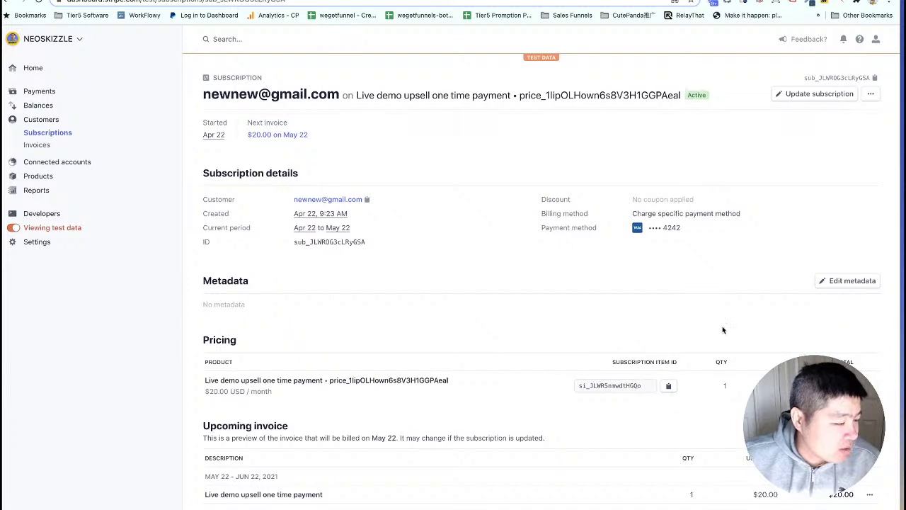
pyautogui.hotkey('ctrl', 'Tab')
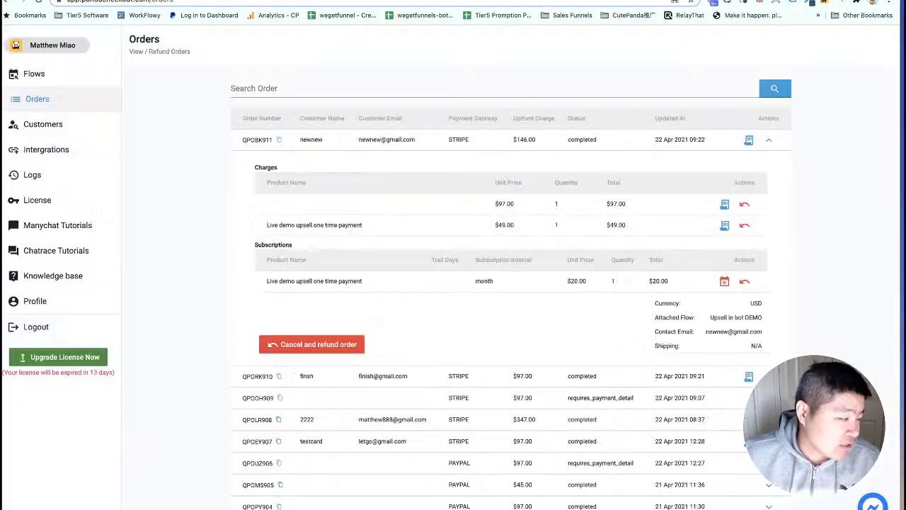